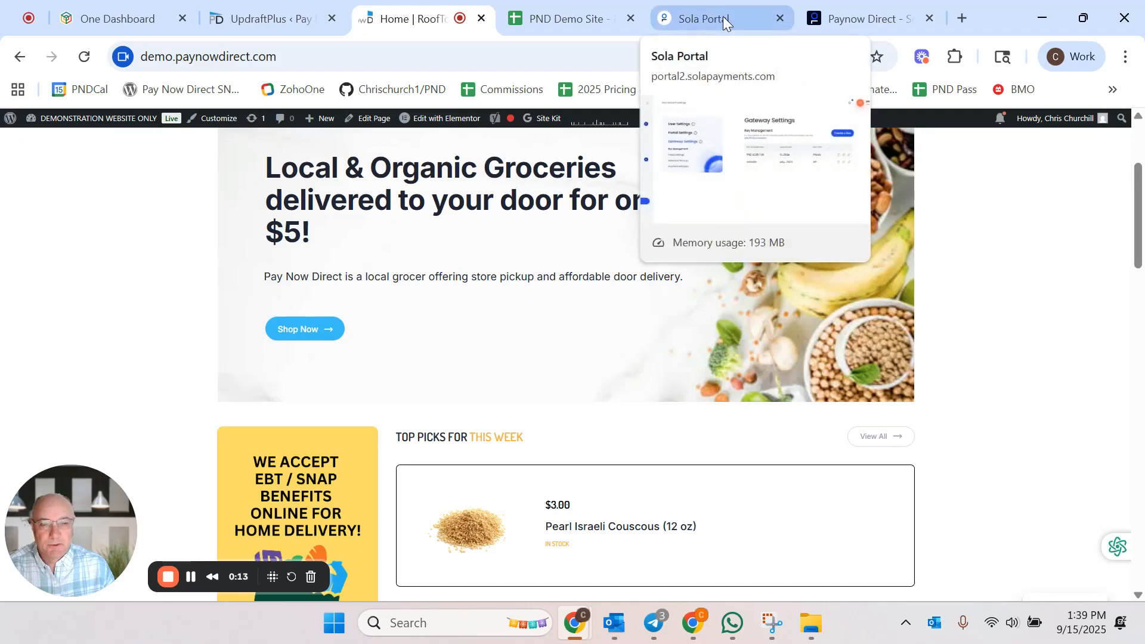
Step: Open the site's WordPress dashboard and go to the installed plugins list
click(44, 206)
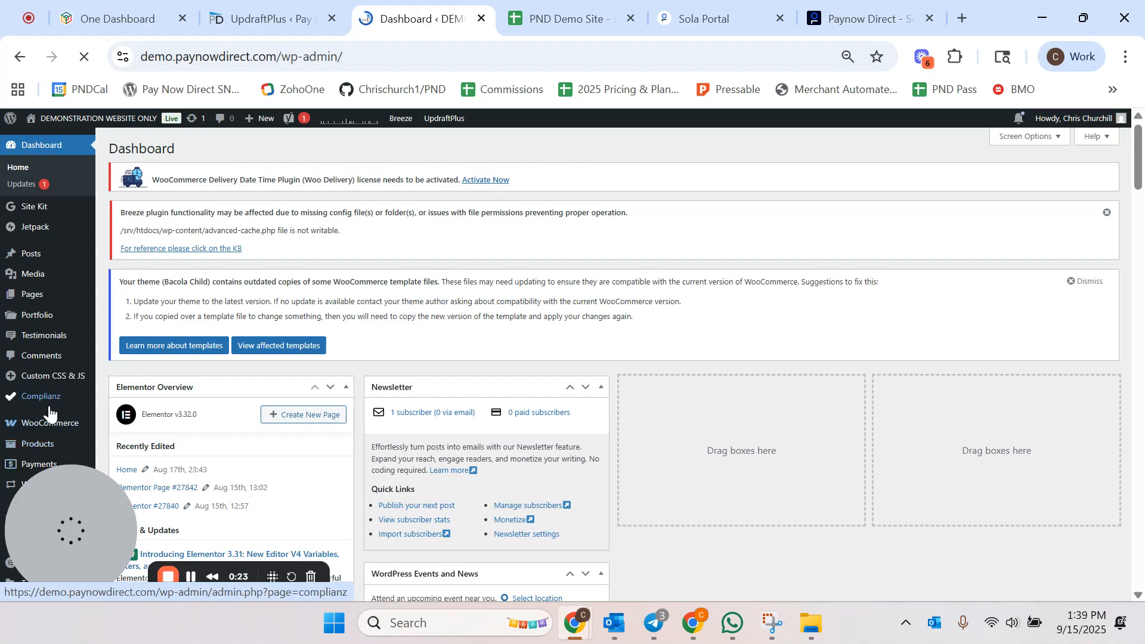
scroll(33, 462, down, 4)
scroll(12, 458, down, 1)
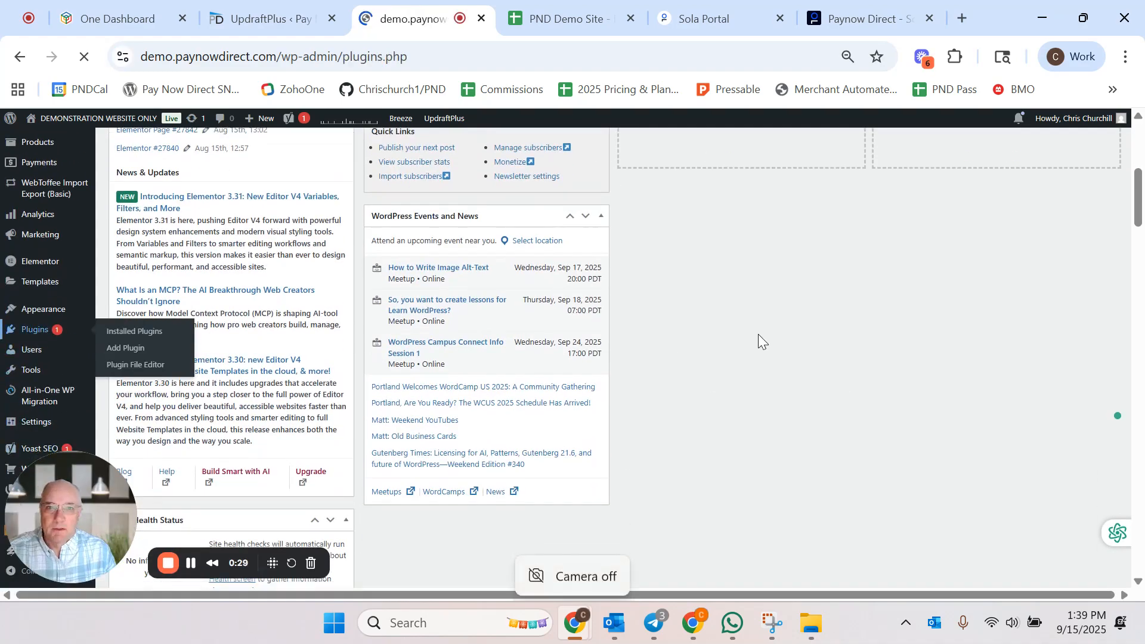
scroll(753, 334, down, 1)
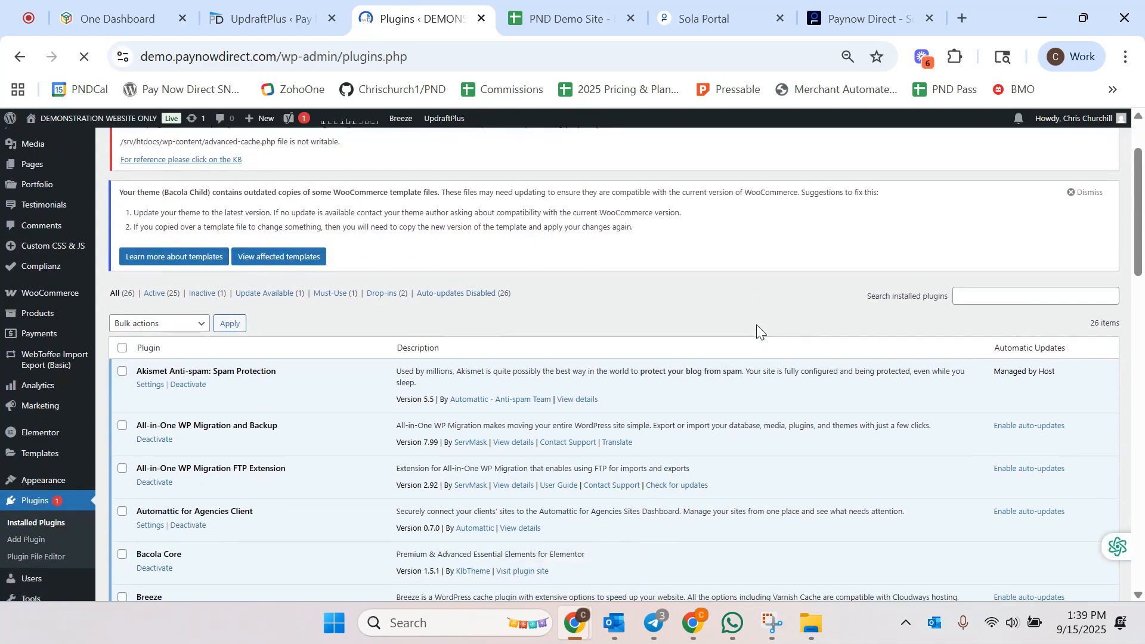
Step: Review the Sola portal's gateway key management page and the Pay Now Direct partner page on Sola's website
click(696, 11)
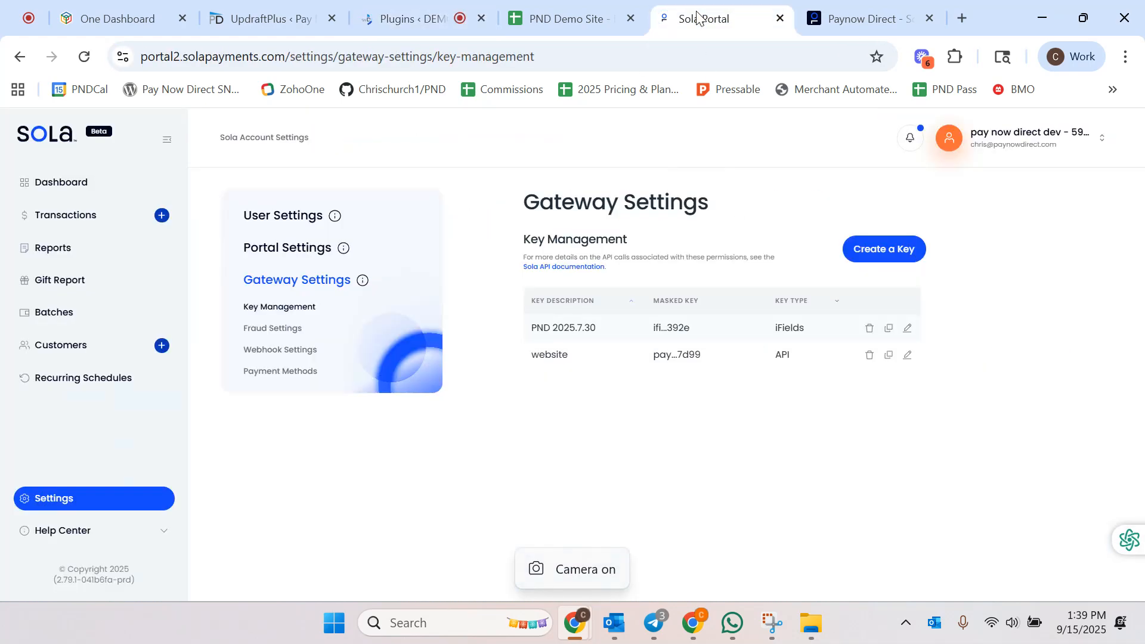
click(859, 20)
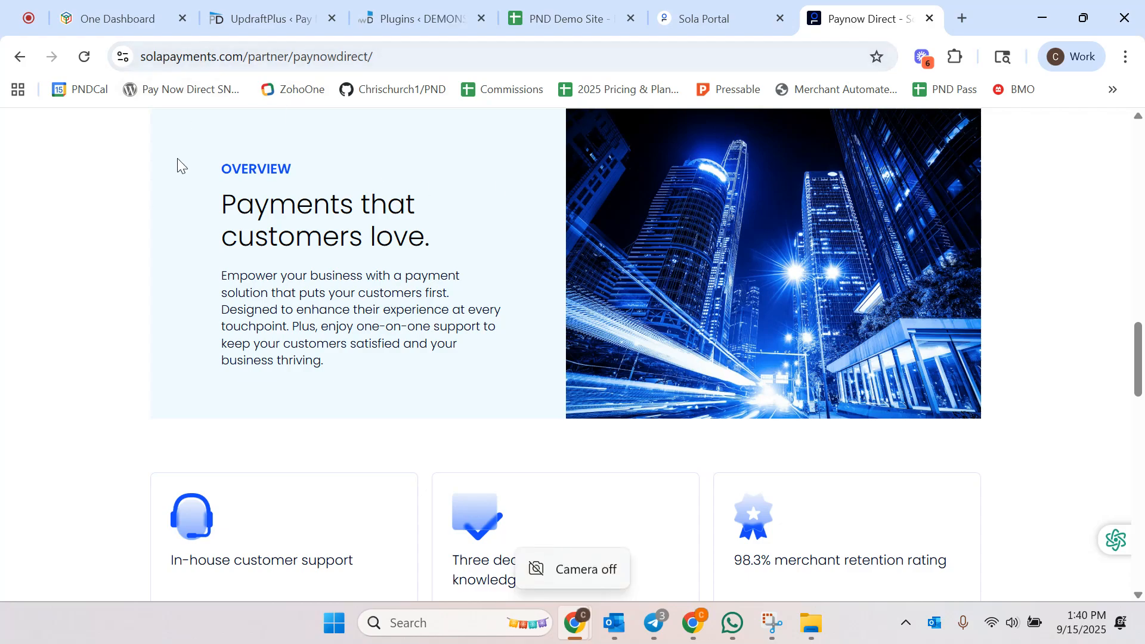
scroll(167, 212, up, 4)
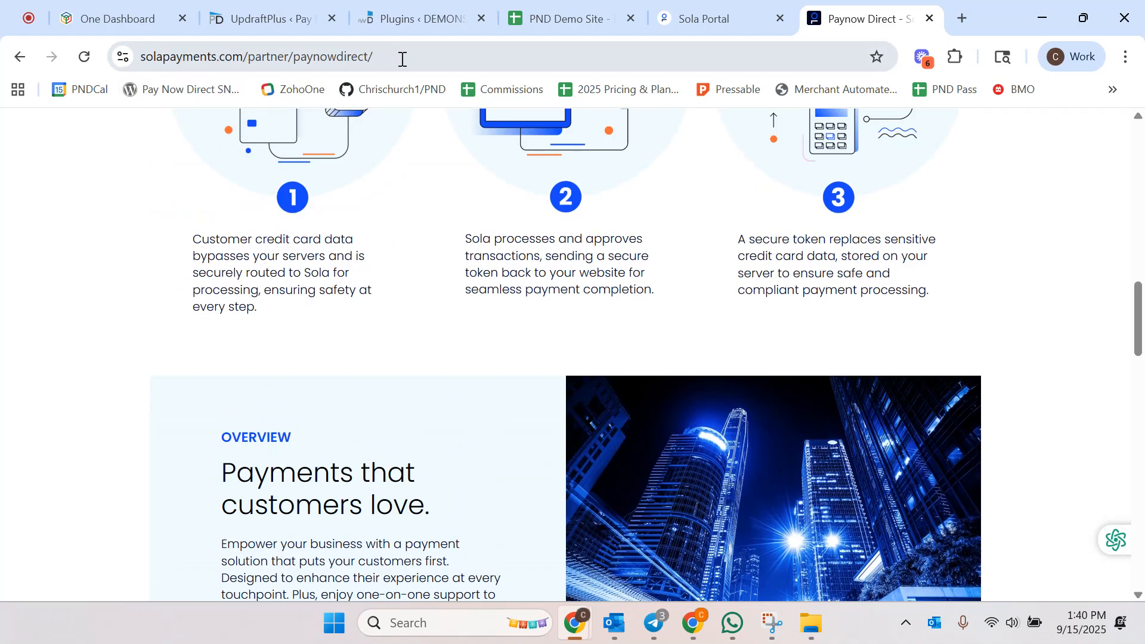
scroll(404, 187, up, 5)
scroll(416, 205, up, 9)
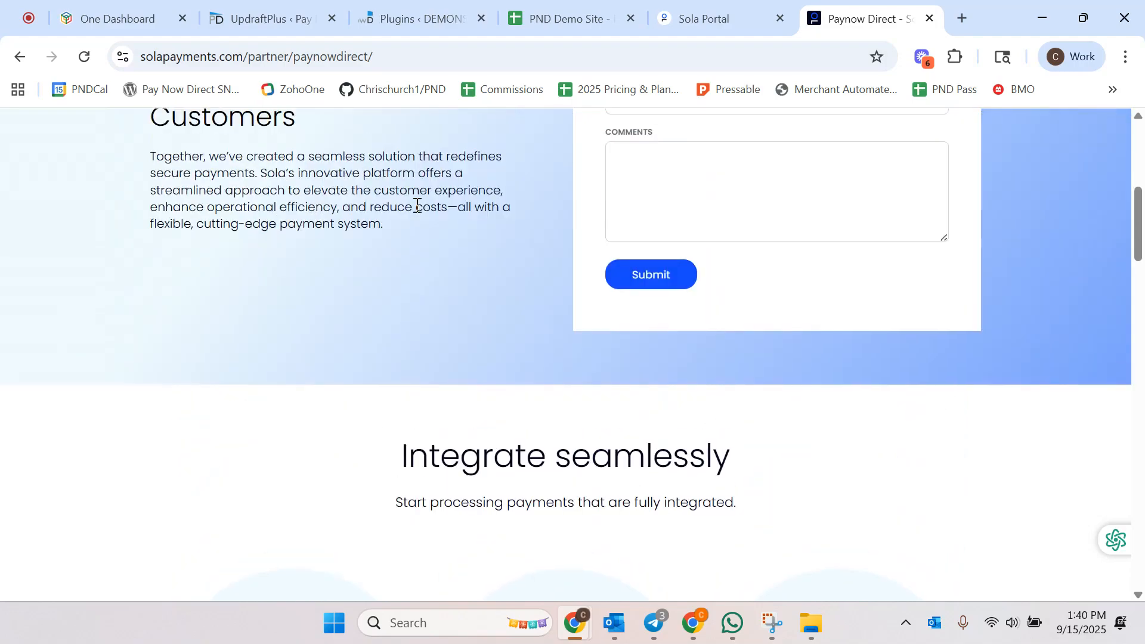
scroll(685, 302, down, 2)
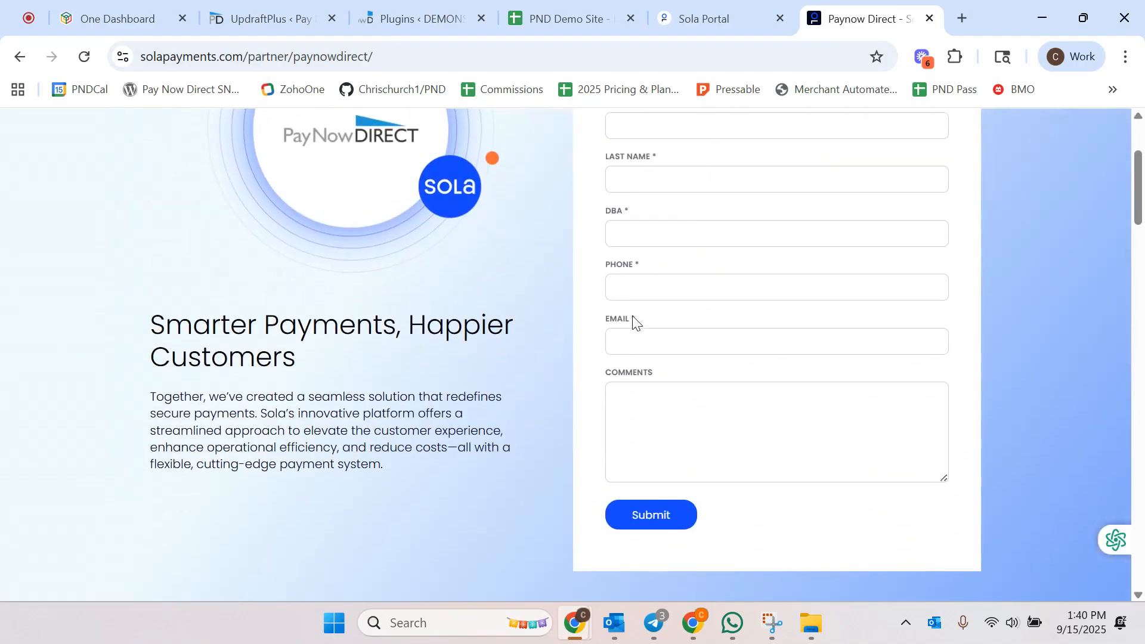
scroll(634, 319, up, 1)
scroll(631, 317, down, 6)
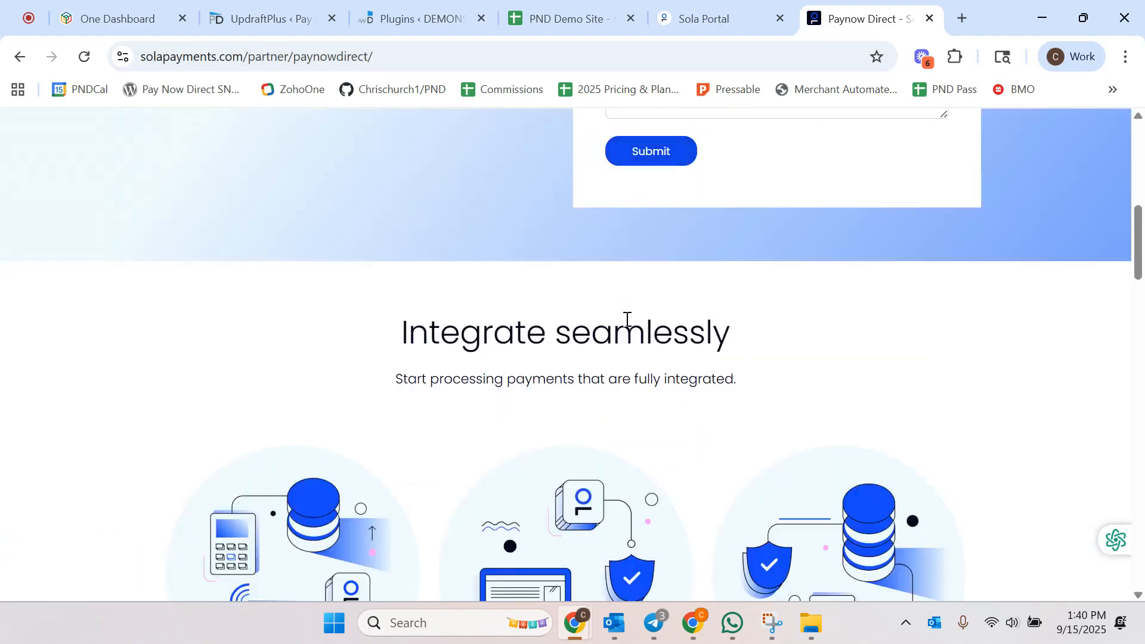
click(693, 16)
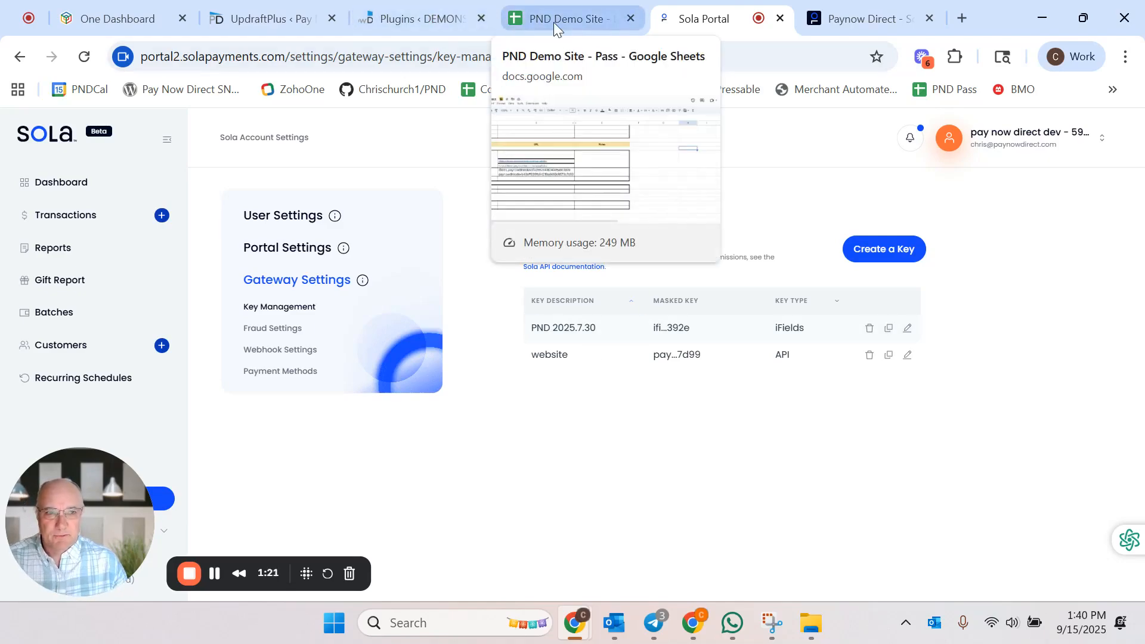
Step: Scroll through the installed plugins list to check the existing payment gateway plugins
click(382, 14)
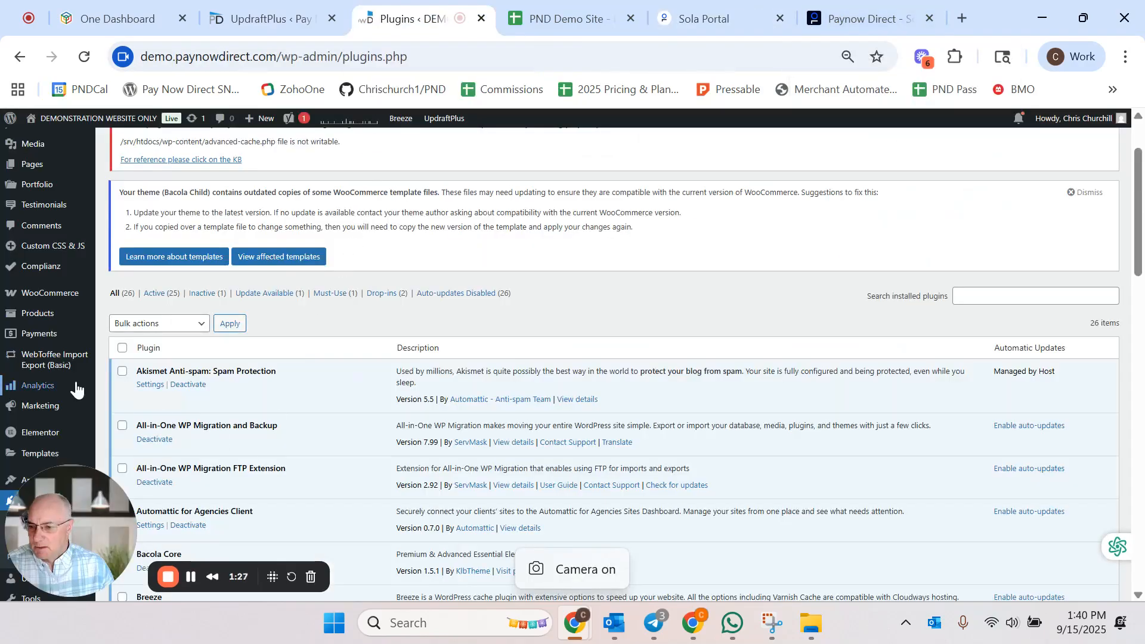
scroll(303, 335, down, 10)
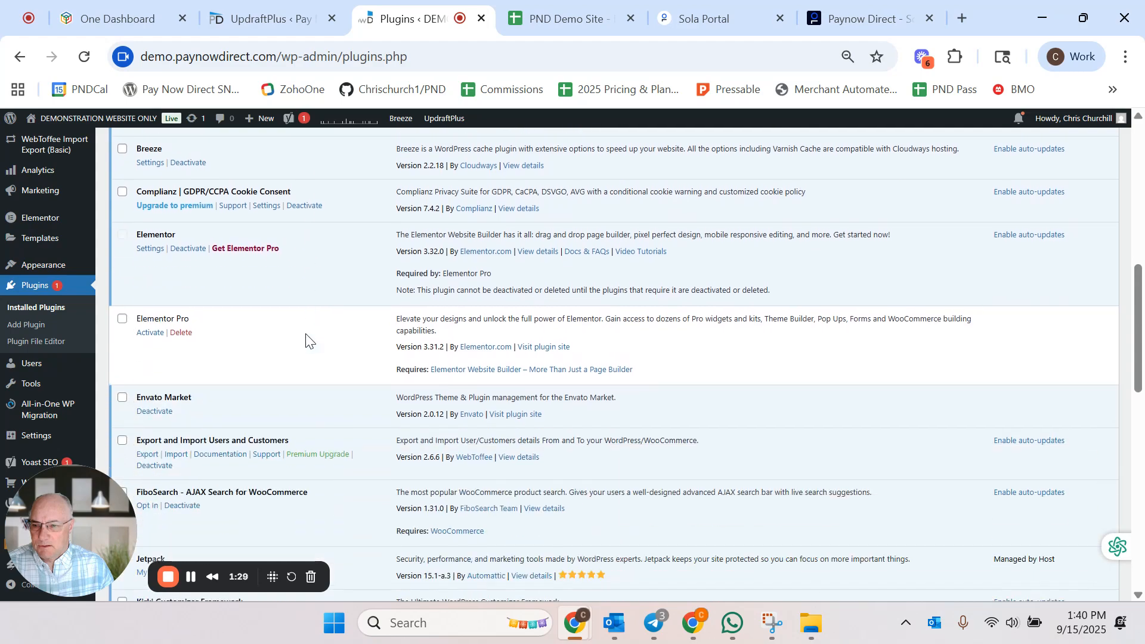
scroll(308, 330, down, 3)
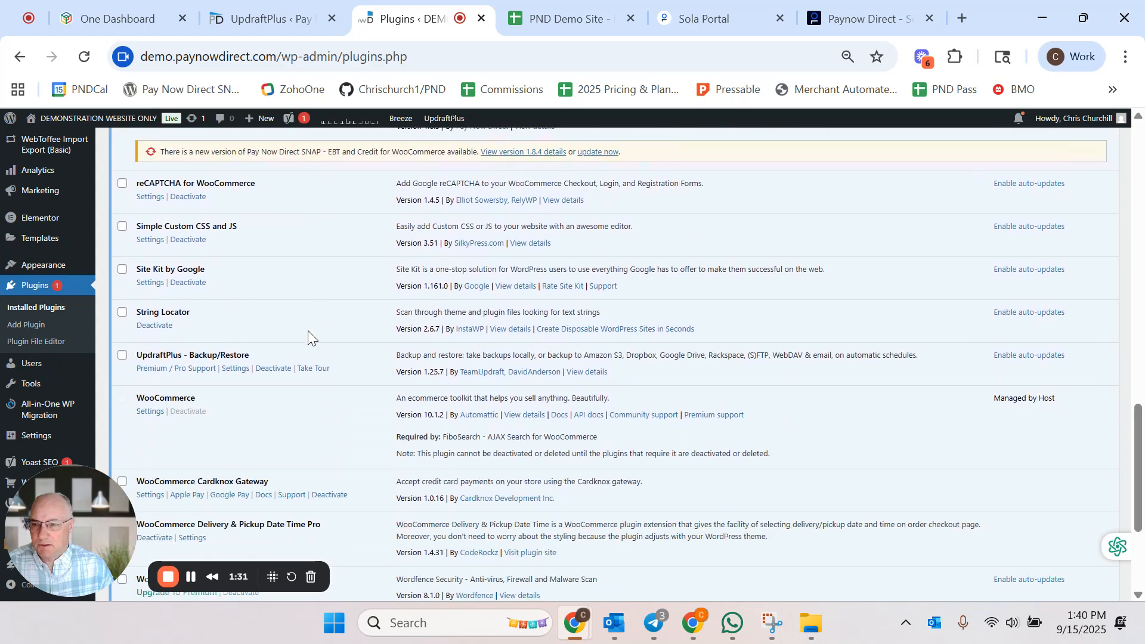
scroll(308, 330, down, 3)
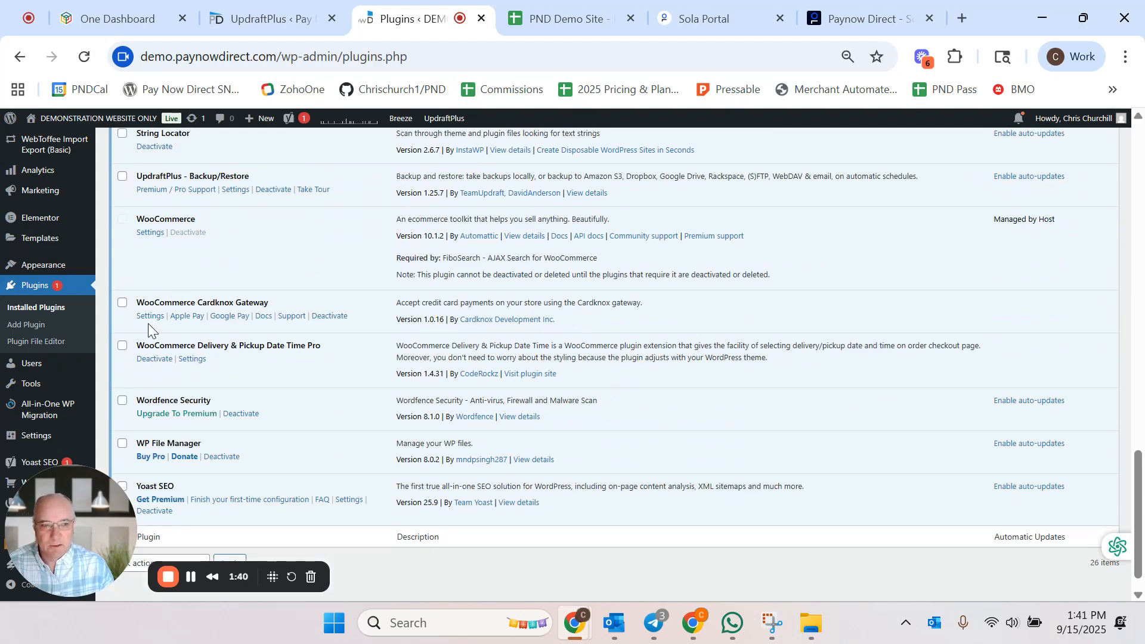
scroll(230, 289, up, 15)
Step: Search the plugin directory for Cardknox and install the Cardknox Payment Gateway for WooCommerce plugin
click(194, 153)
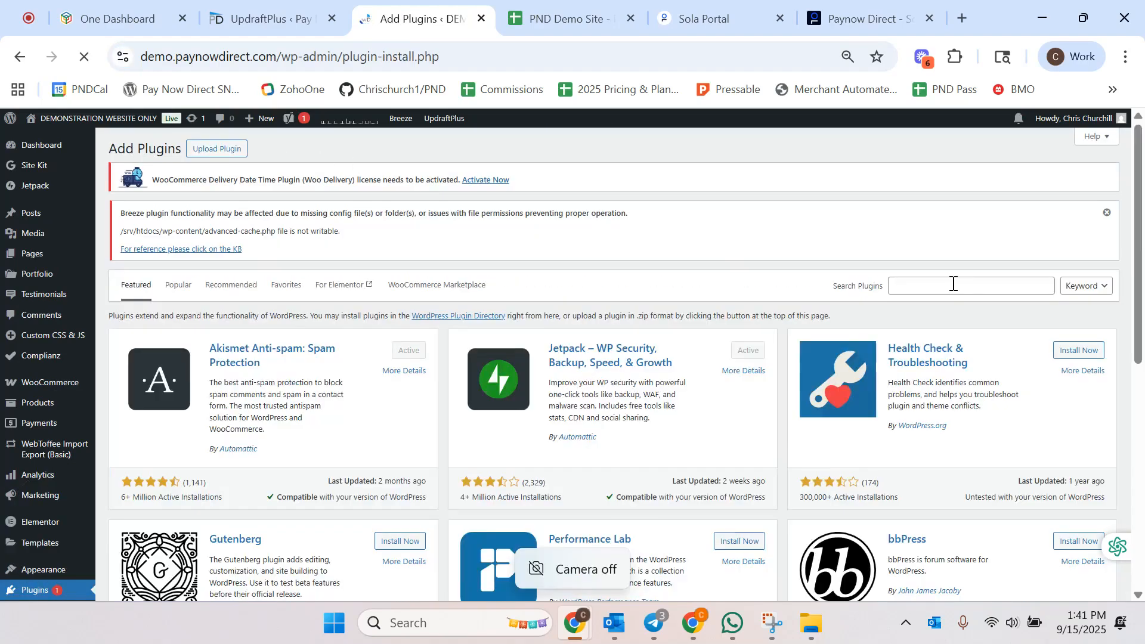
click(953, 283)
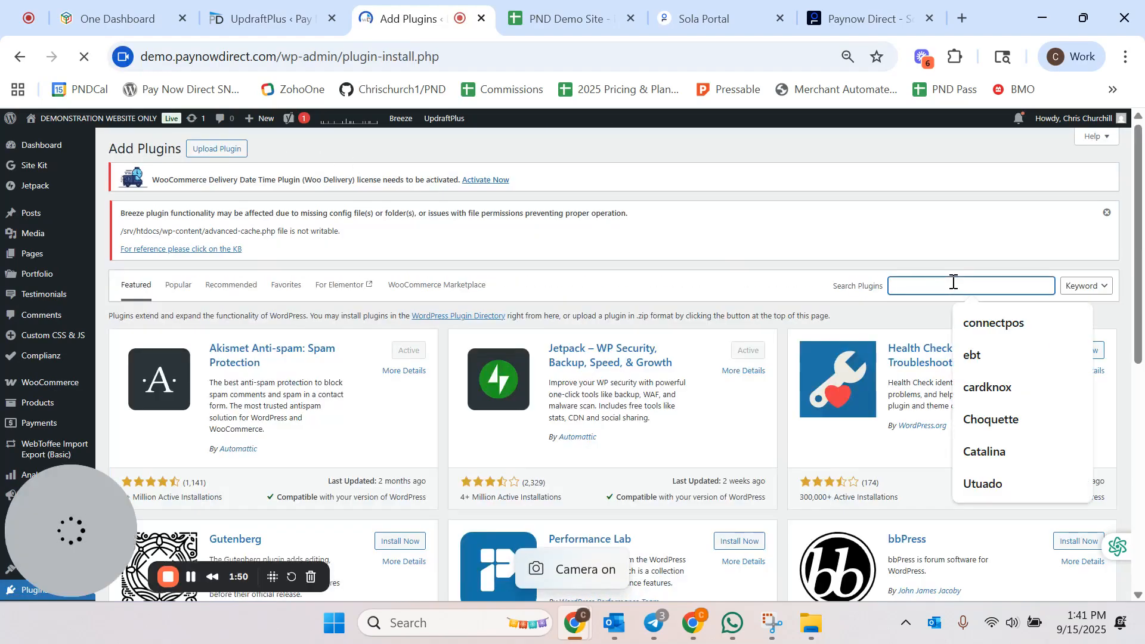
text(Card)
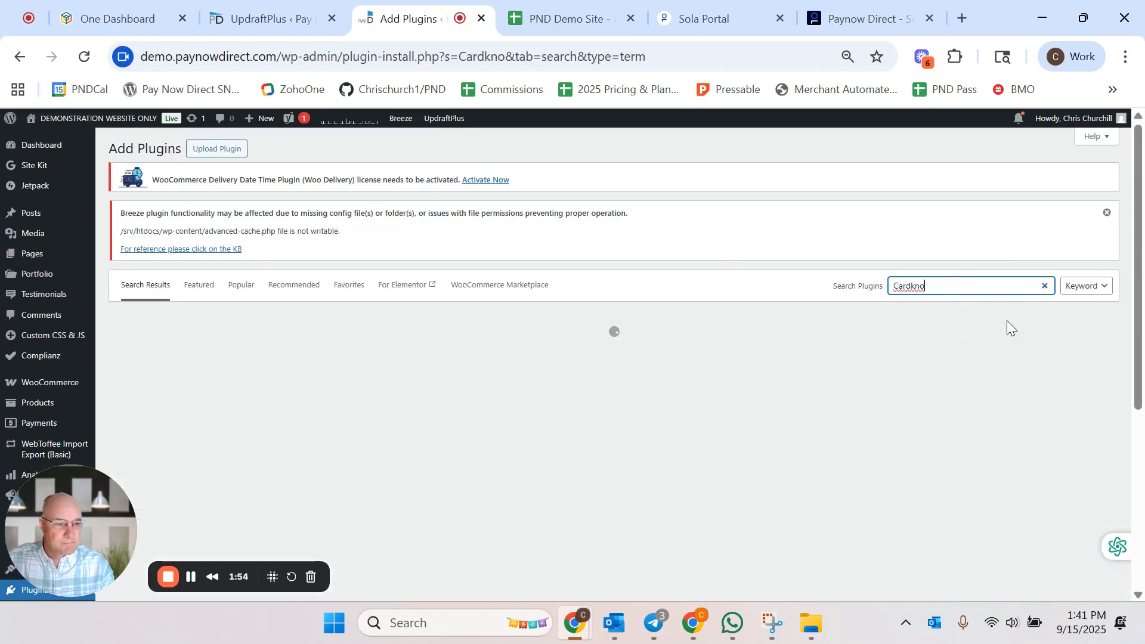
text(knox)
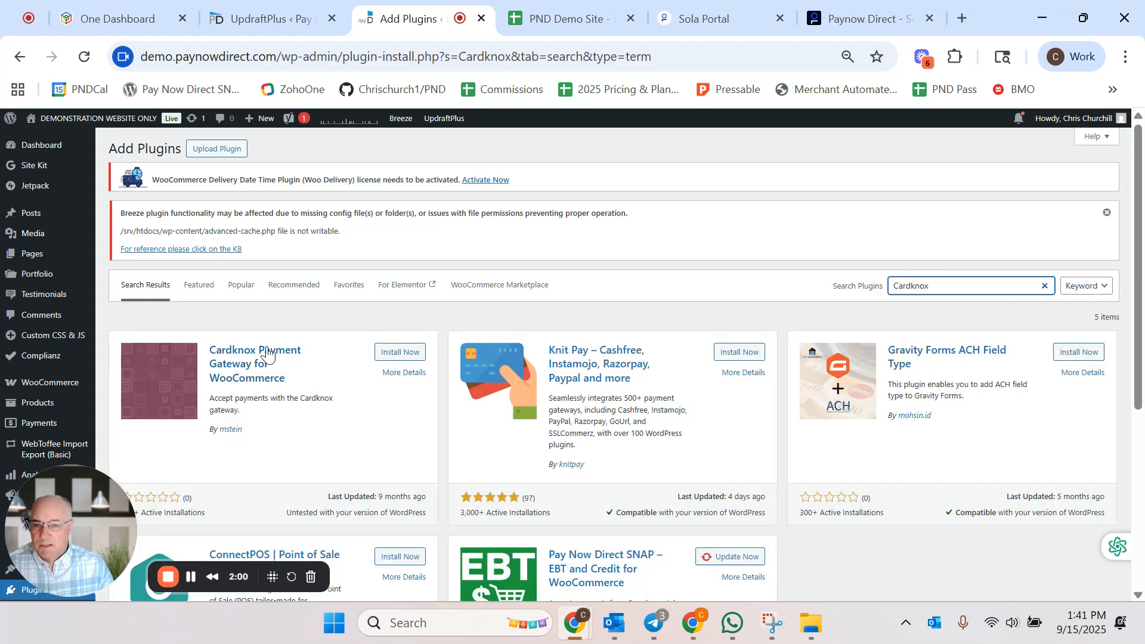
click(400, 355)
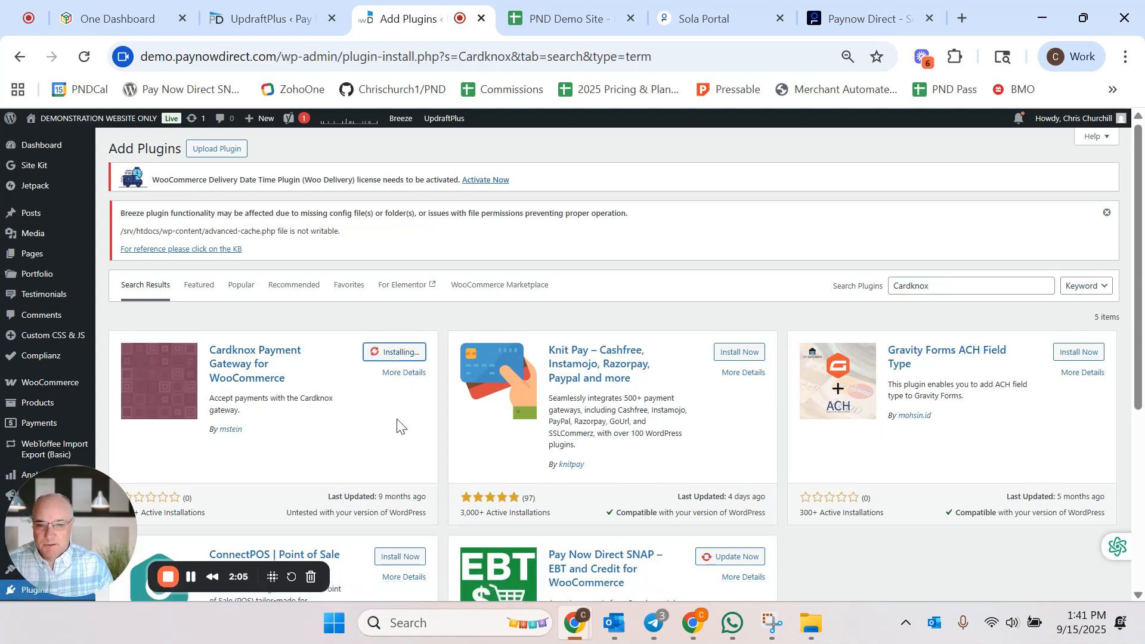
Step: Search the plugin directory for solapayments and then sola, and browse the results
click(955, 286)
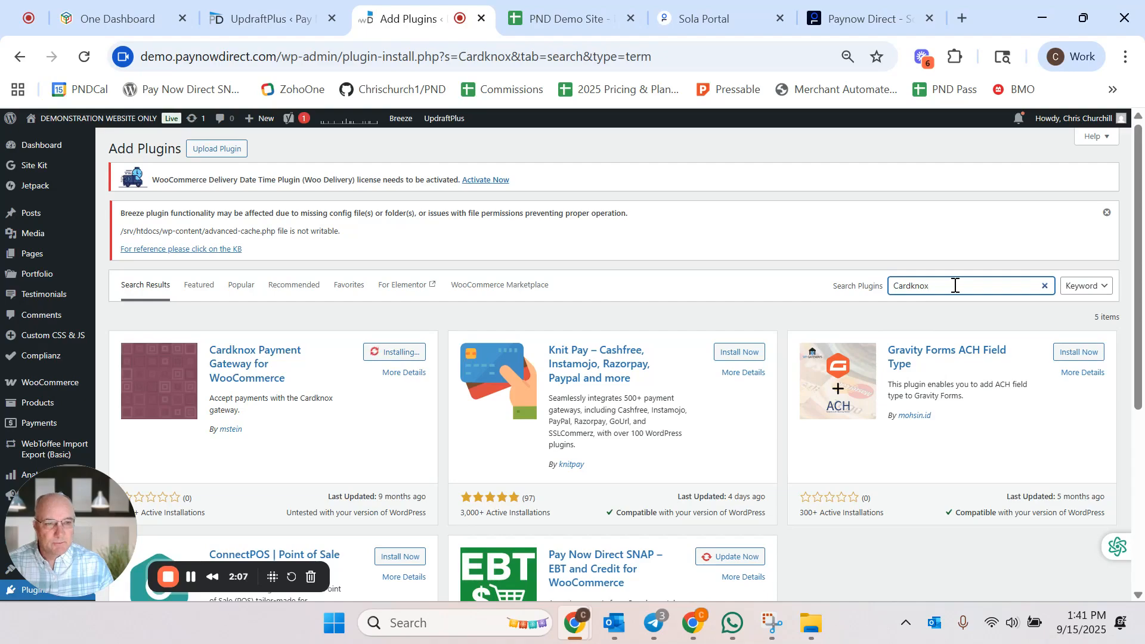
drag(955, 286, 888, 286)
text(sola)
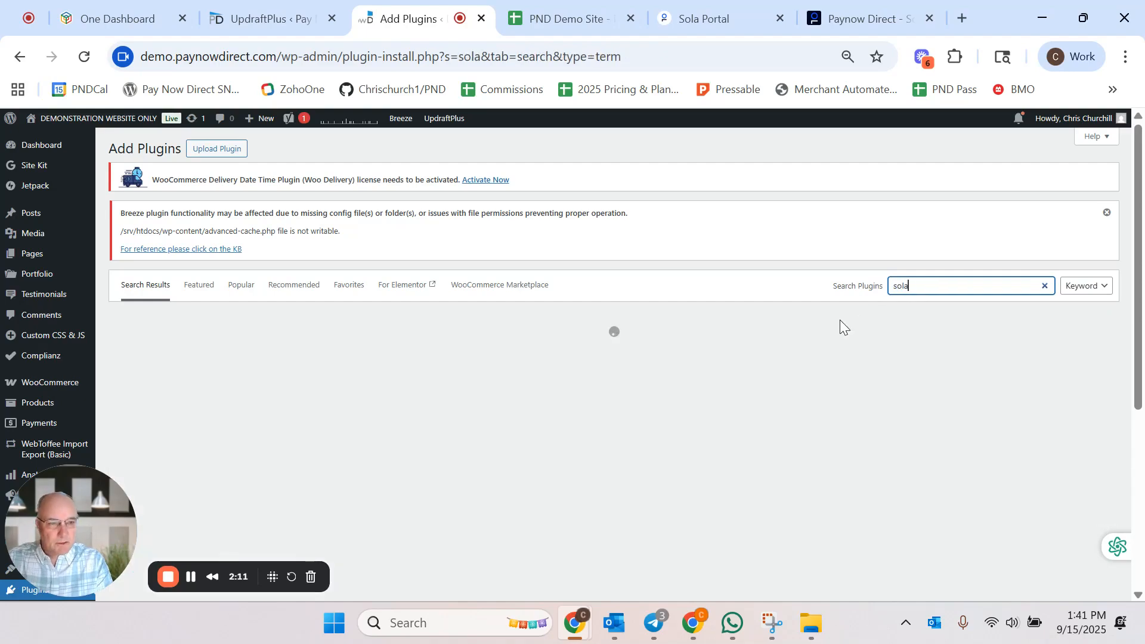
text(payme)
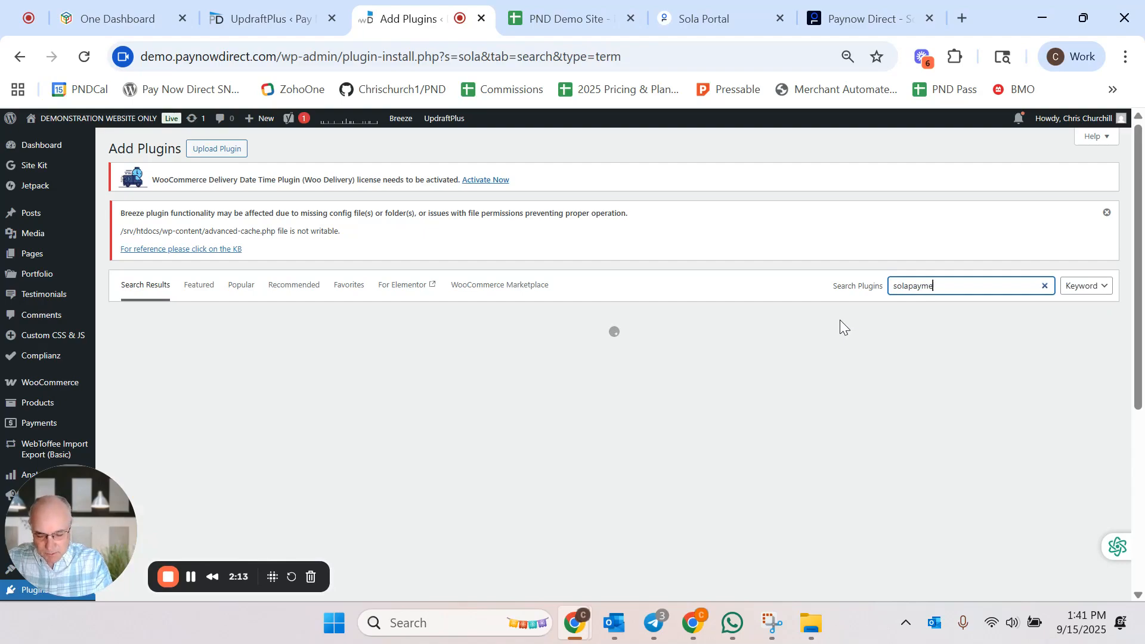
text(nts)
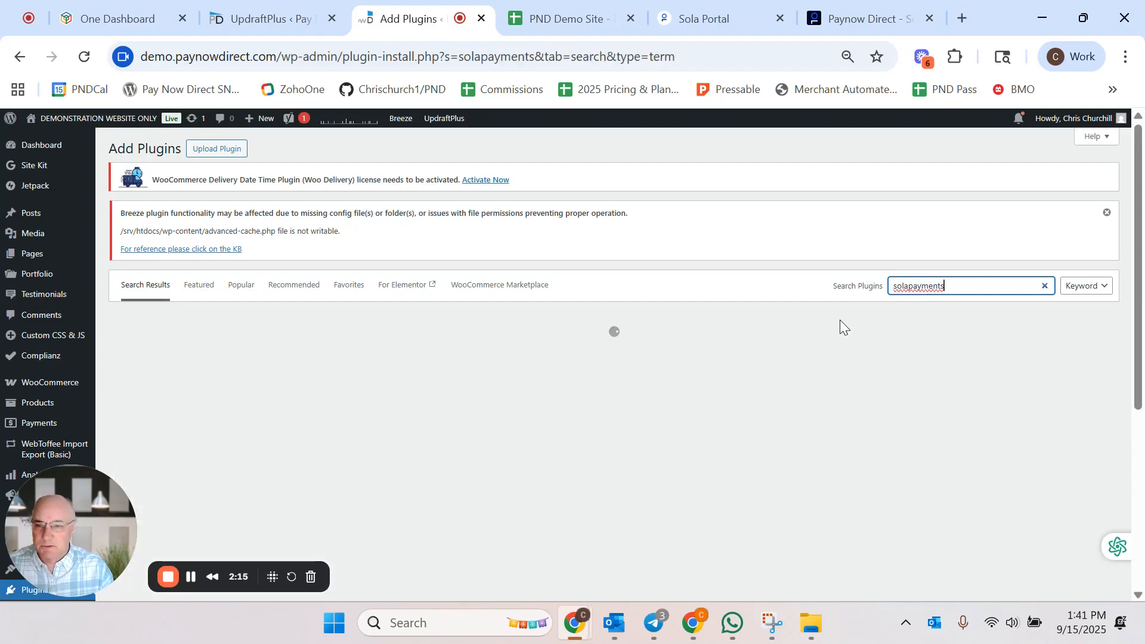
key(BackSpace)
key(BackSpace)
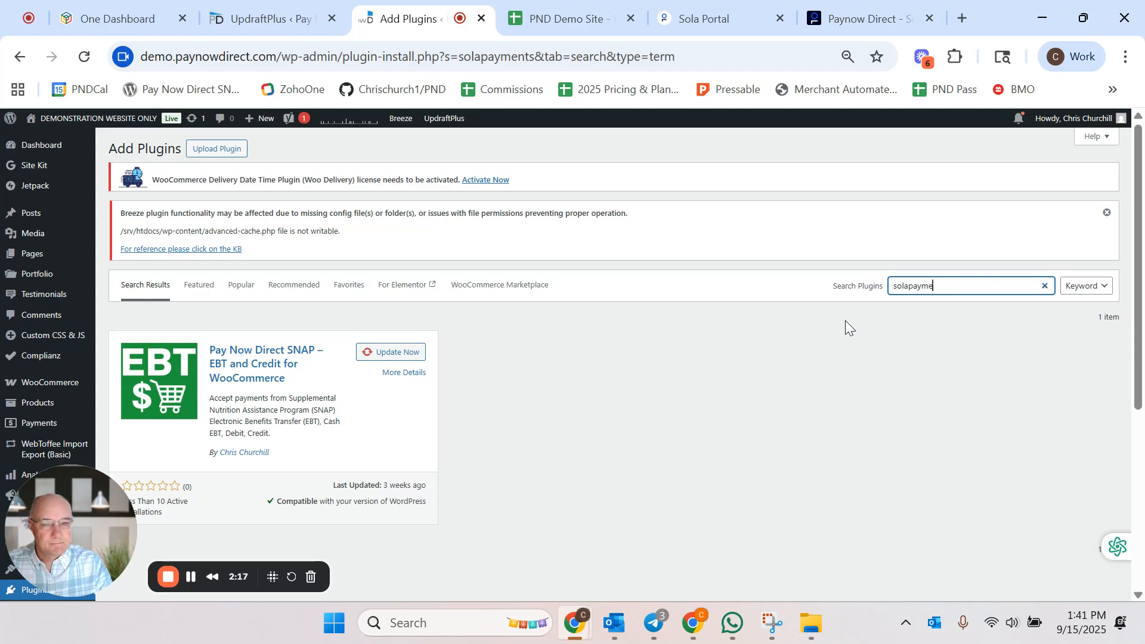
key(BackSpace)
key(BackSpace)
key(BackSpace)
key(BackSpace)
key(BackSpace)
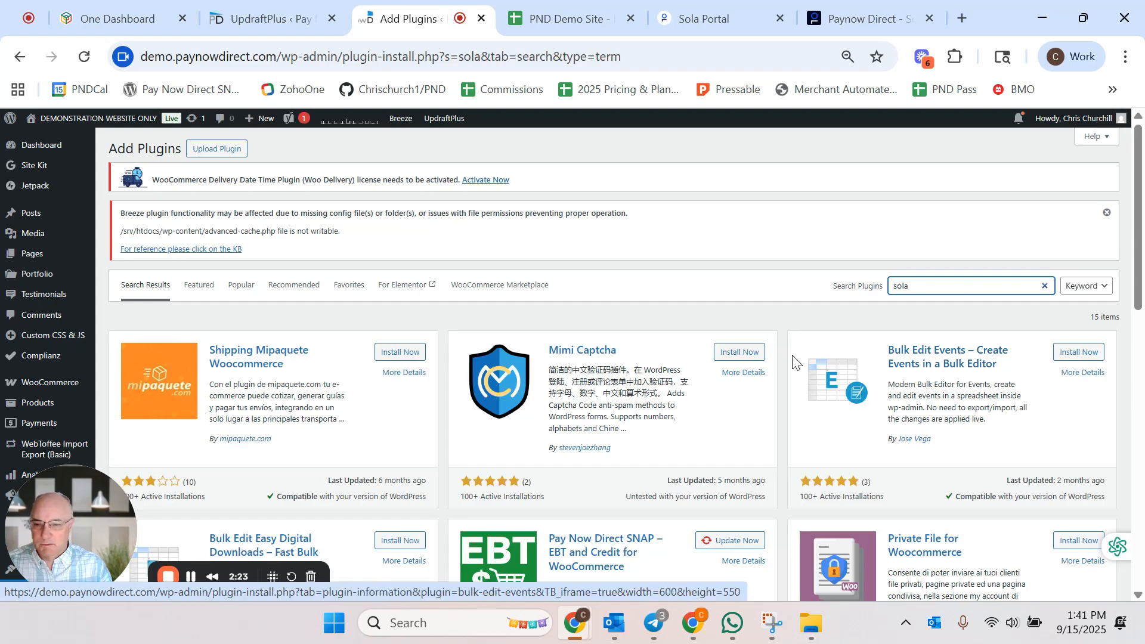
scroll(794, 366, down, 2)
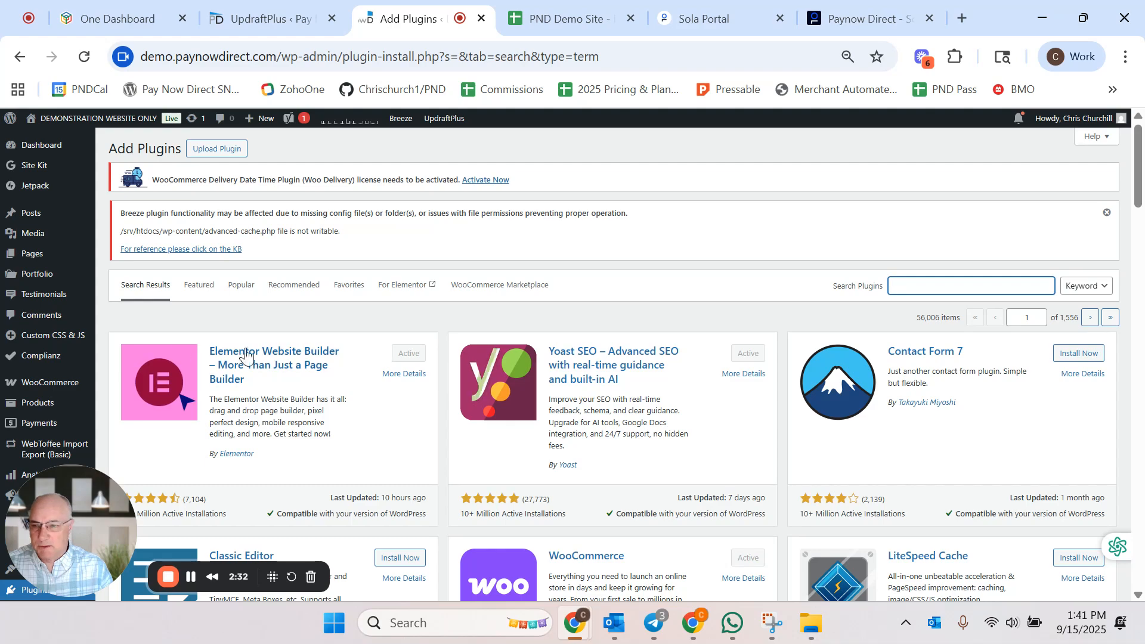
scroll(66, 337, down, 4)
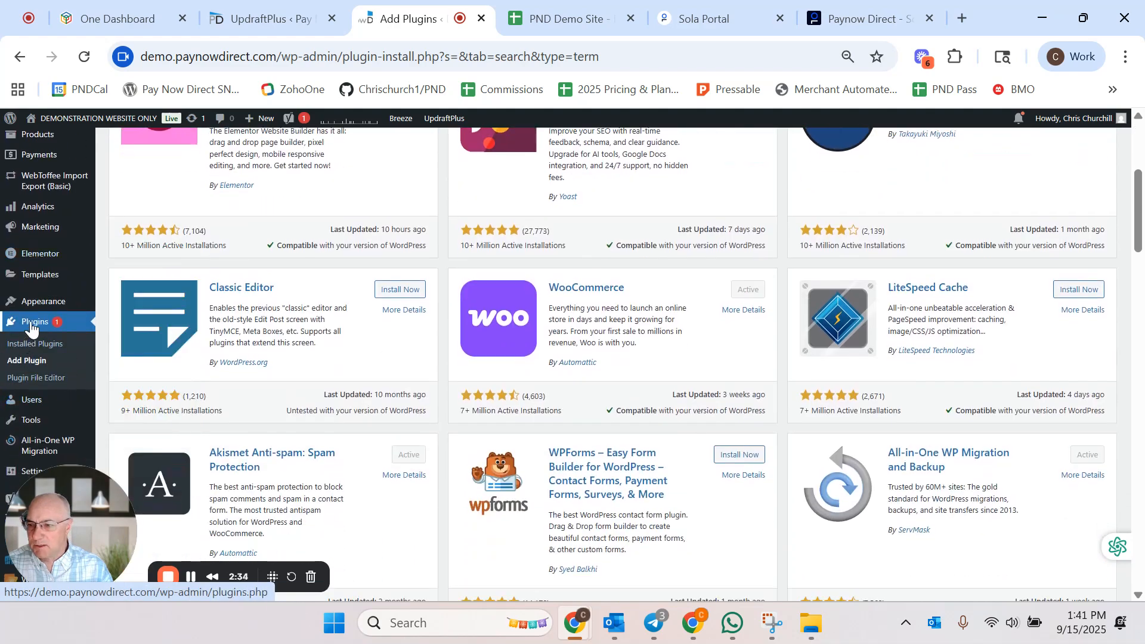
Step: Return to the installed plugins list and activate the newly installed WooCommerce Cardknox Gateway version 1.2.691
click(25, 343)
scroll(374, 336, down, 5)
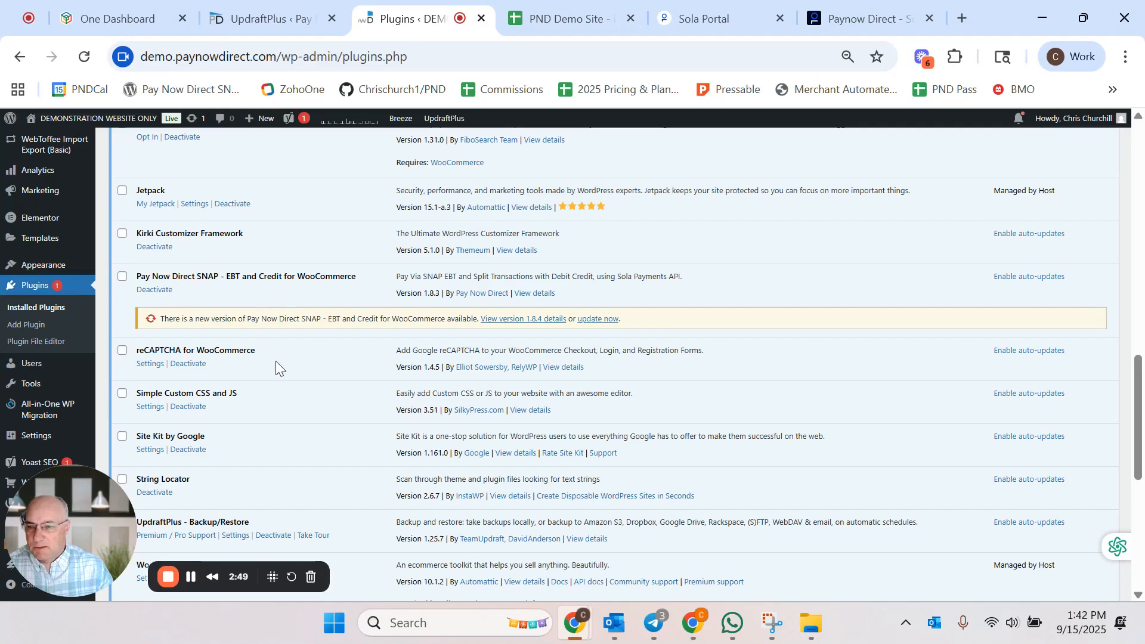
scroll(276, 362, down, 1)
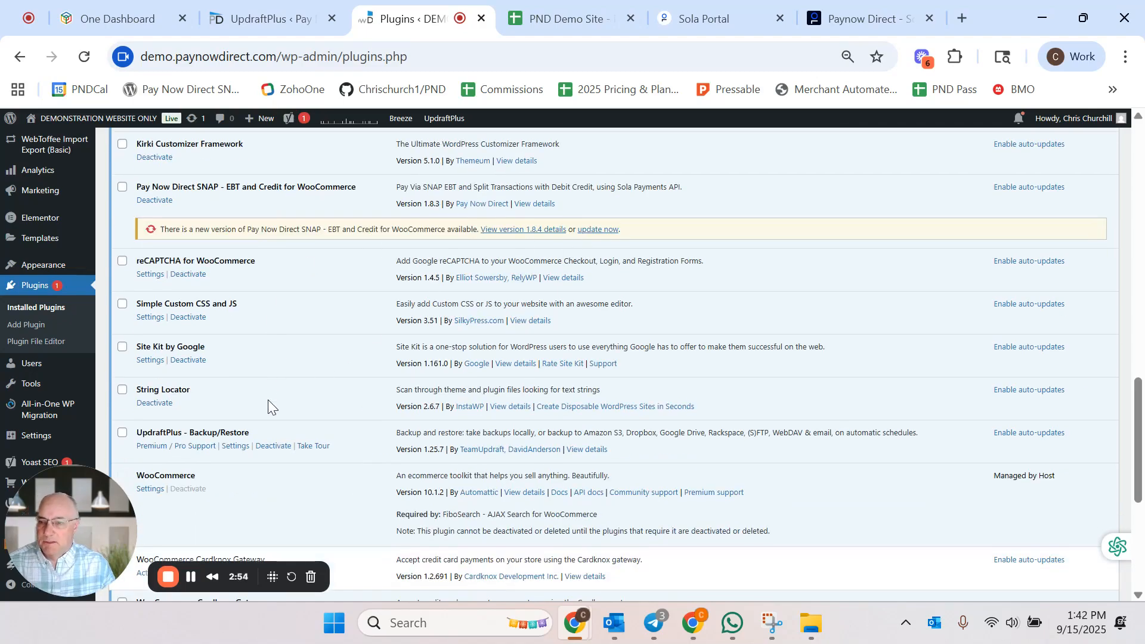
scroll(269, 399, up, 2)
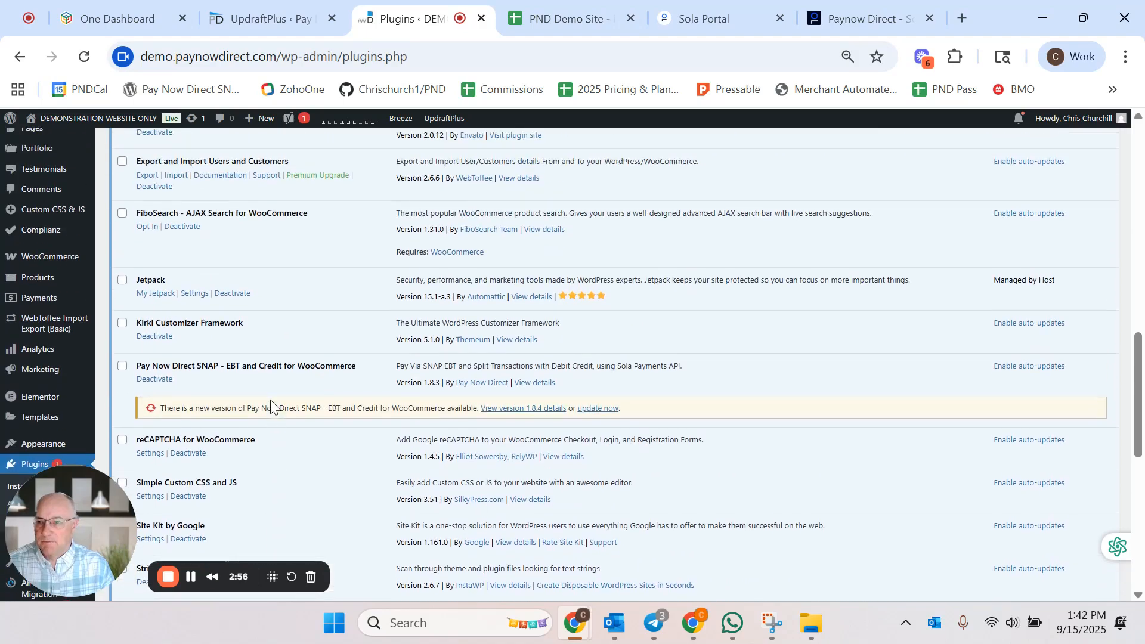
scroll(271, 398, up, 1)
scroll(272, 397, up, 3)
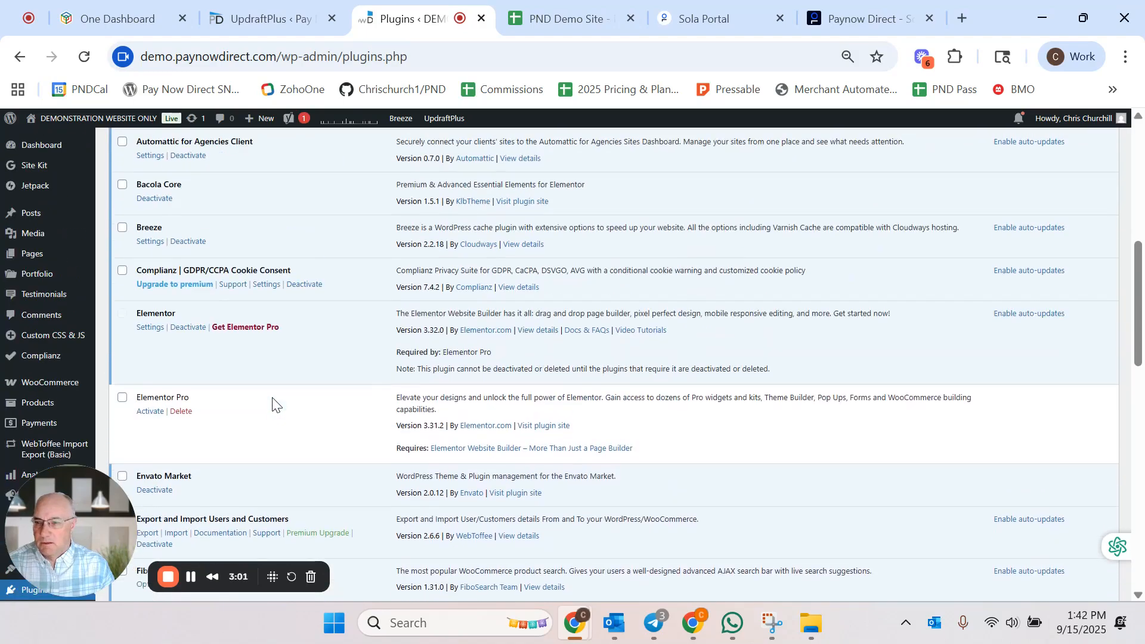
scroll(274, 401, down, 8)
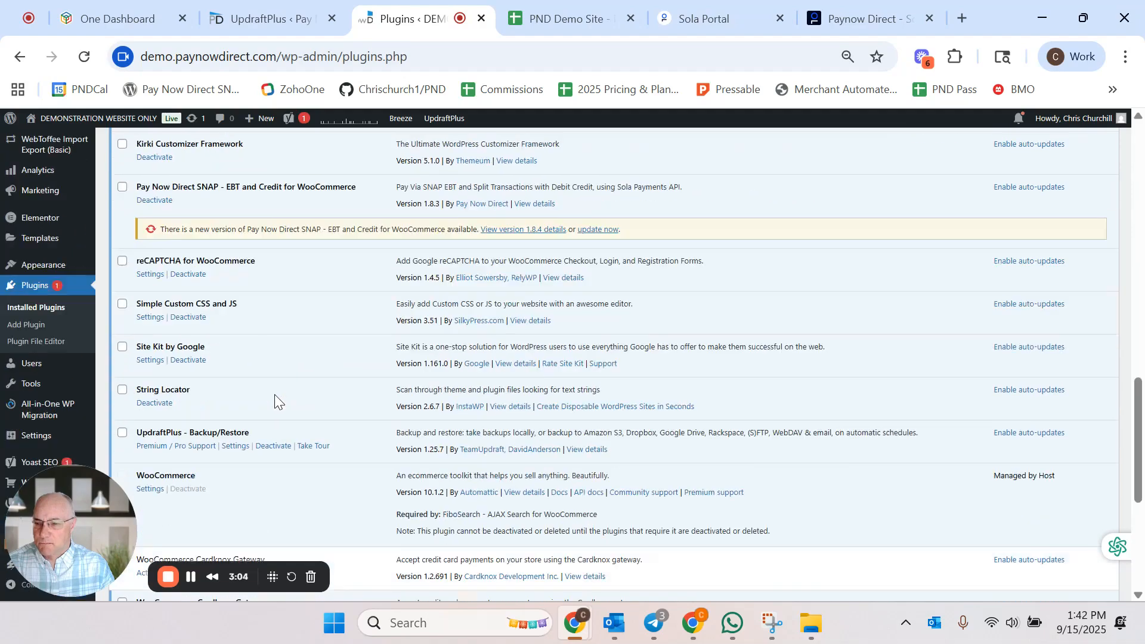
scroll(274, 400, down, 2)
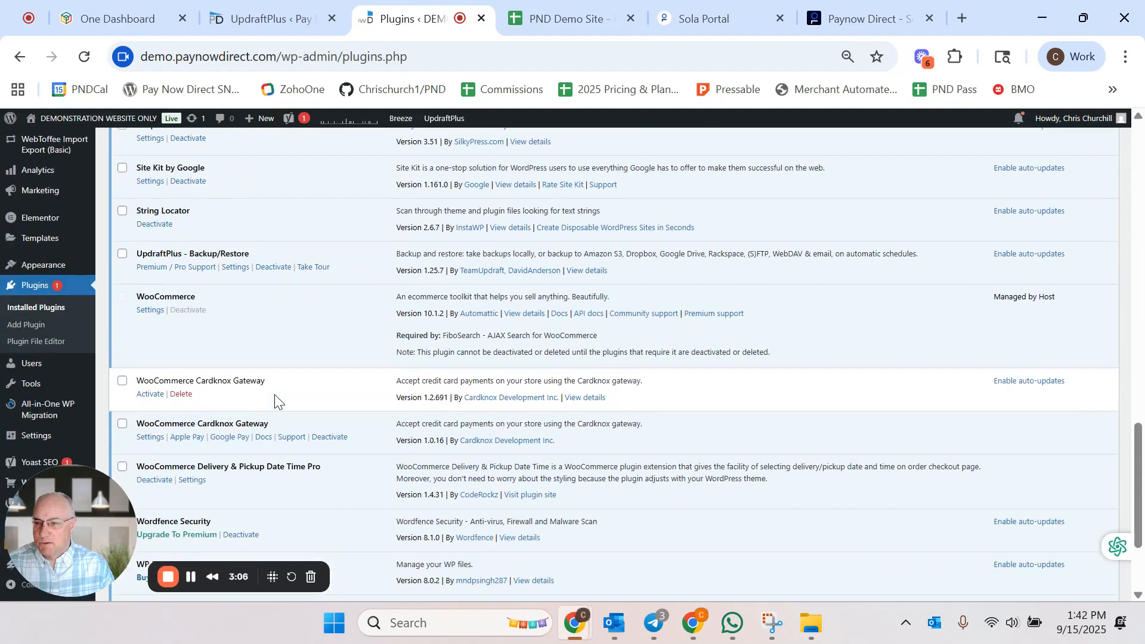
click(152, 394)
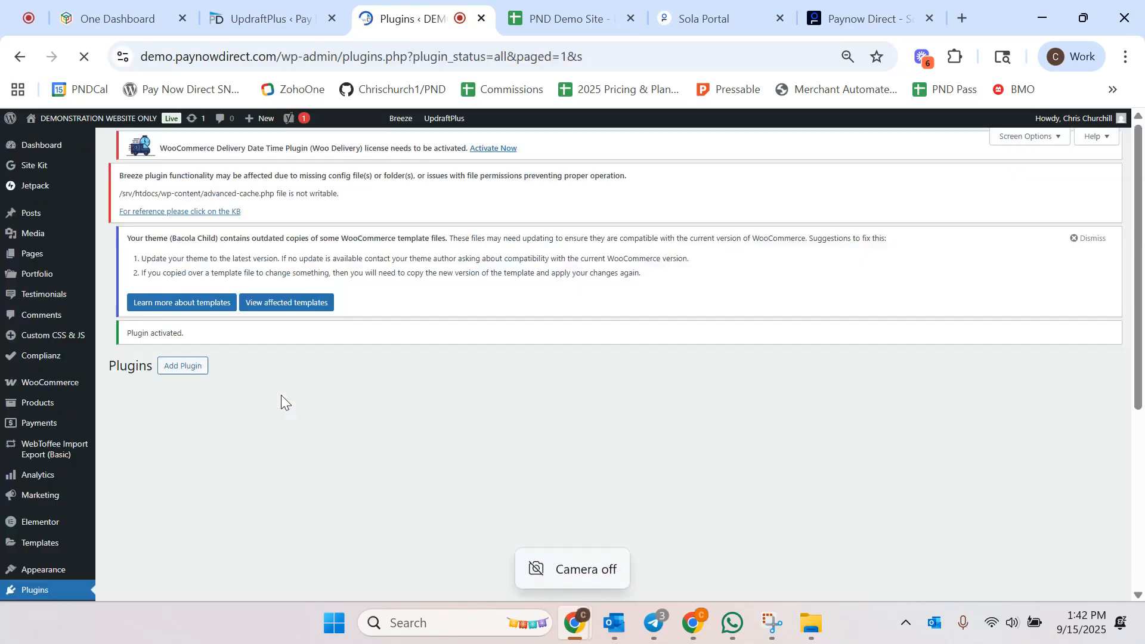
scroll(270, 384, down, 3)
scroll(272, 384, down, 10)
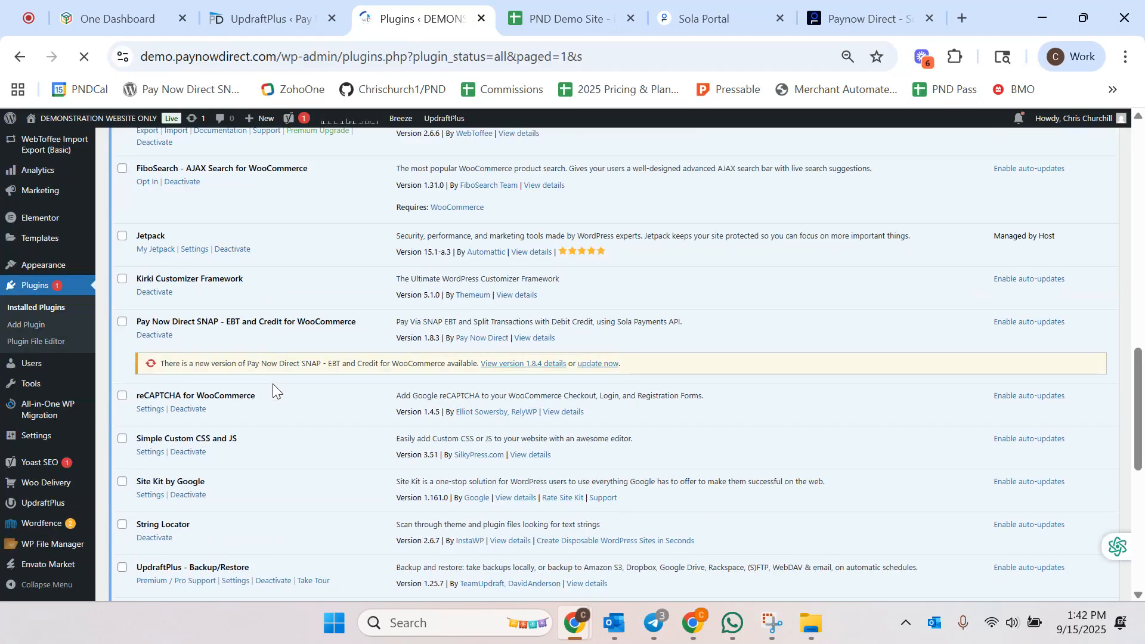
Step: Open the Cardknox payment settings and review its enable option, title, description, key fields and other options
scroll(273, 384, up, 1)
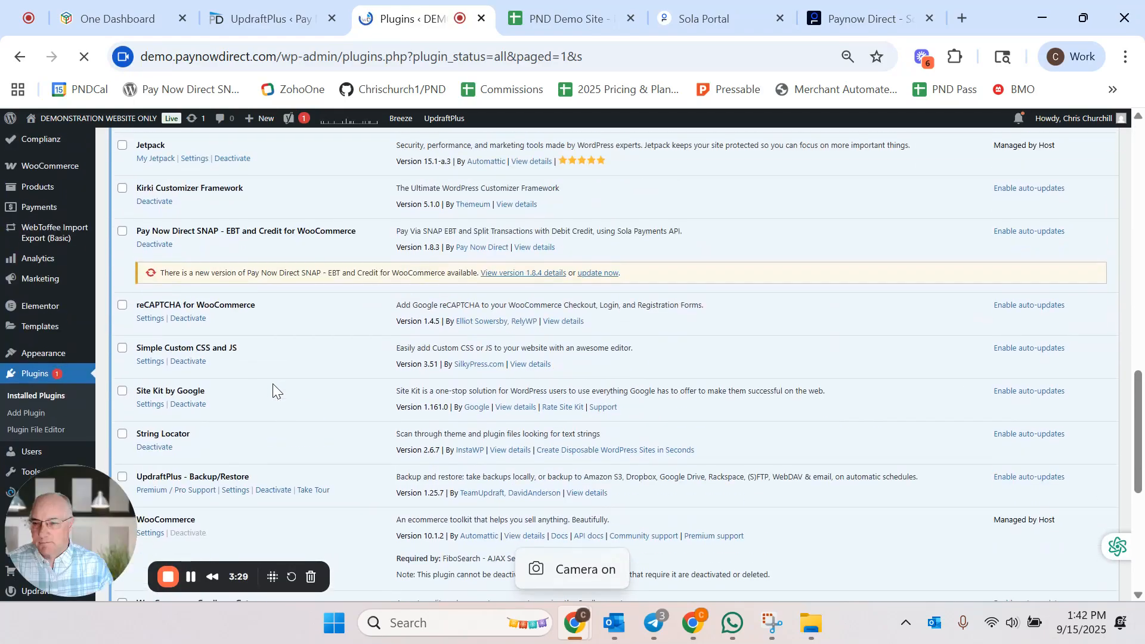
scroll(273, 384, down, 4)
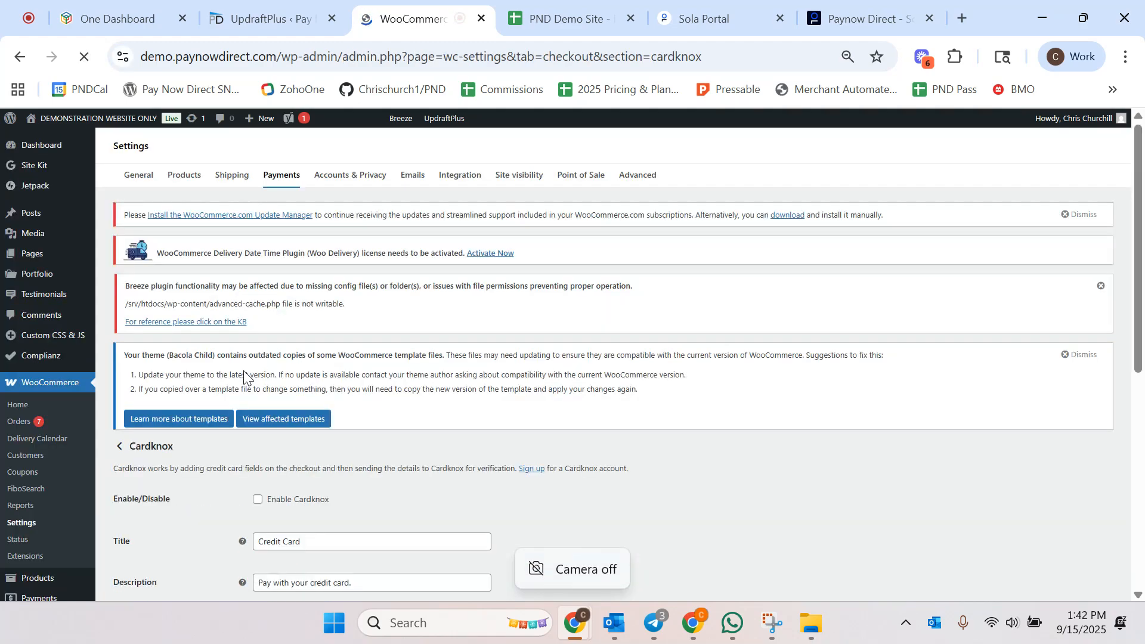
scroll(330, 358, down, 2)
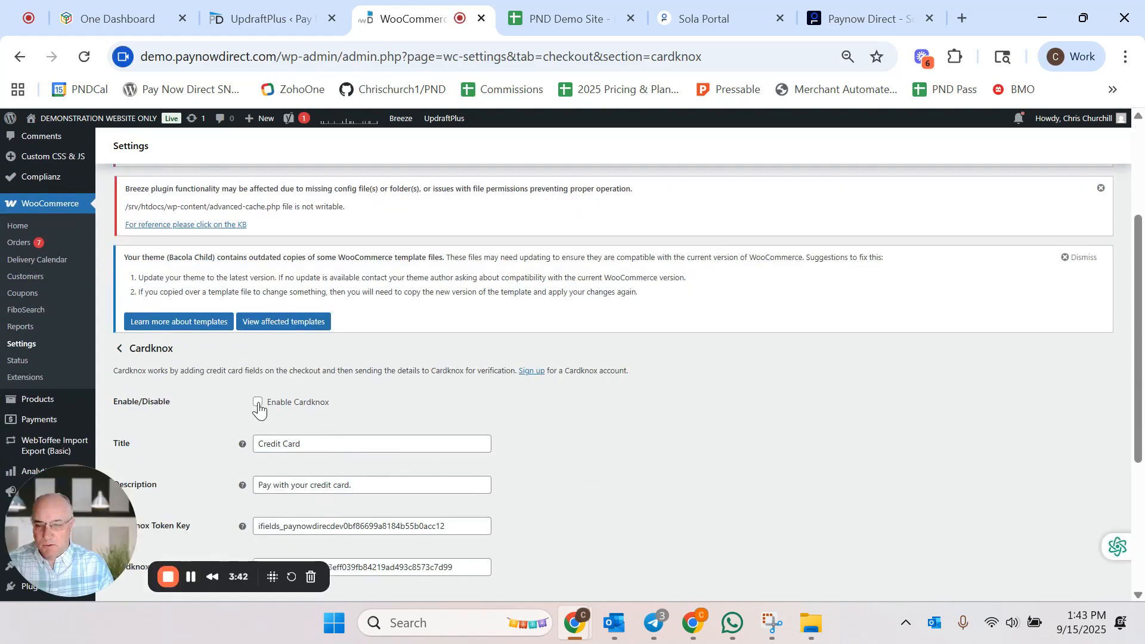
scroll(367, 398, down, 1)
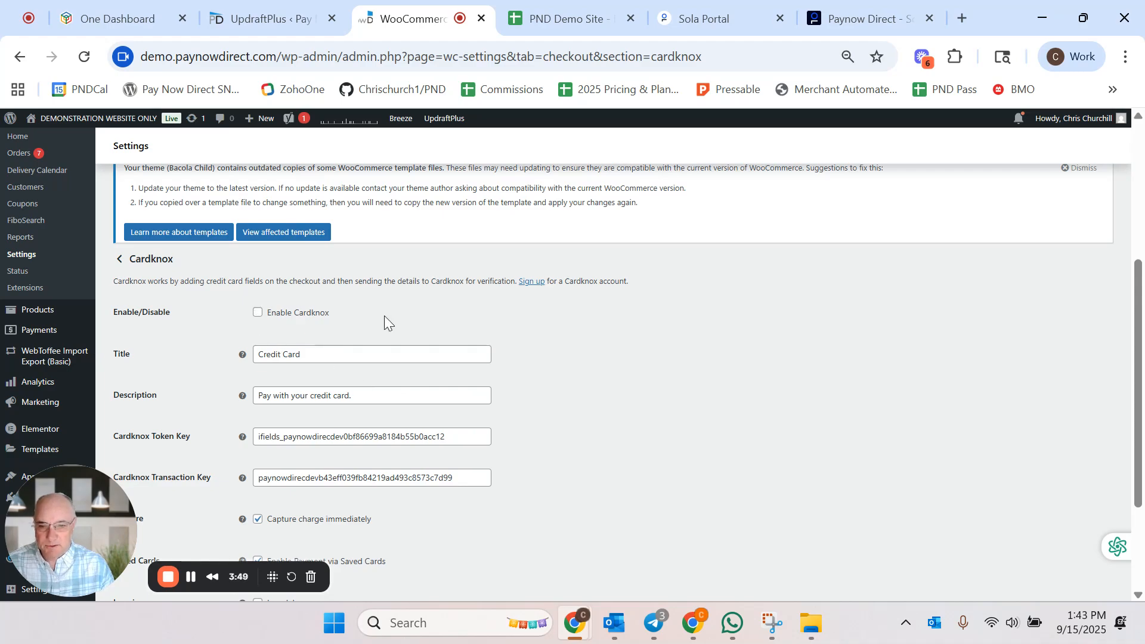
scroll(384, 316, down, 1)
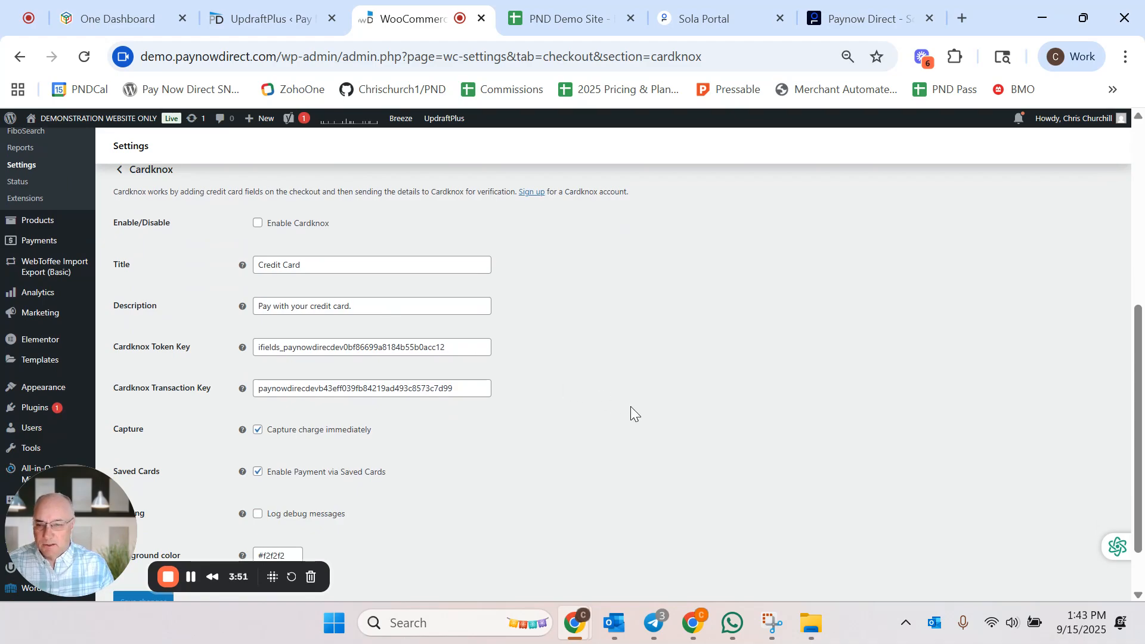
scroll(628, 406, down, 1)
scroll(628, 407, up, 1)
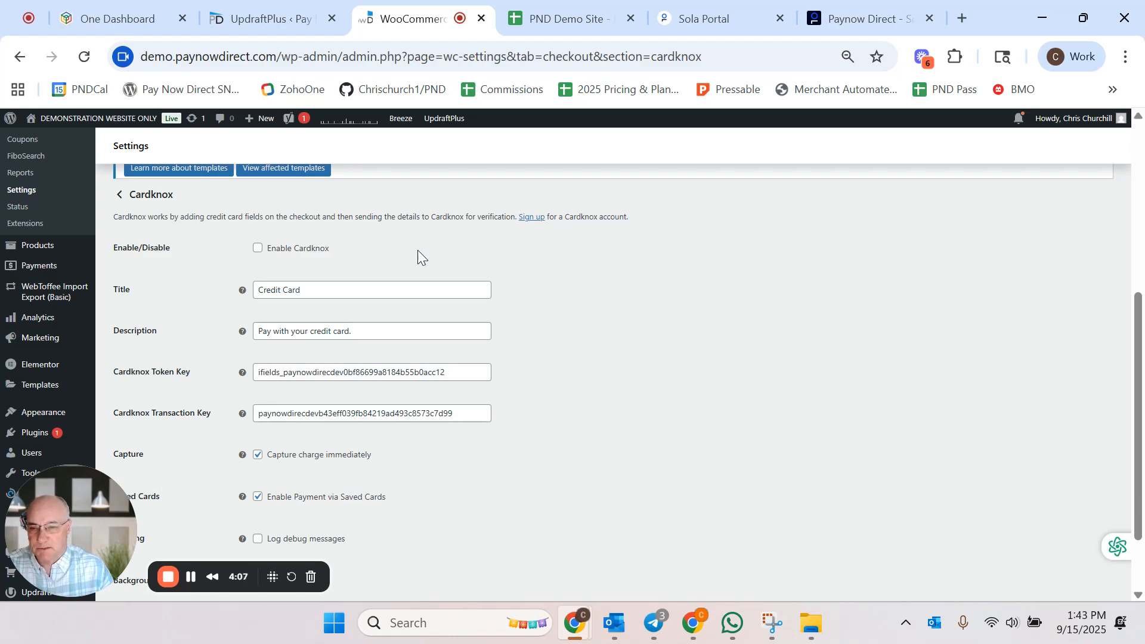
scroll(514, 429, down, 1)
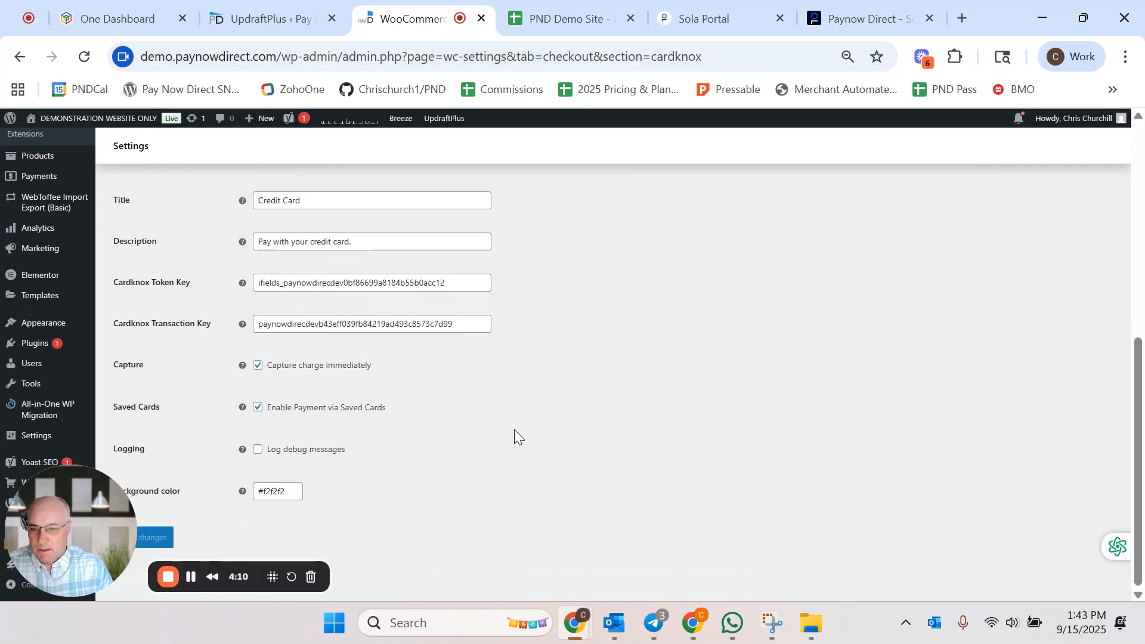
scroll(514, 437, up, 1)
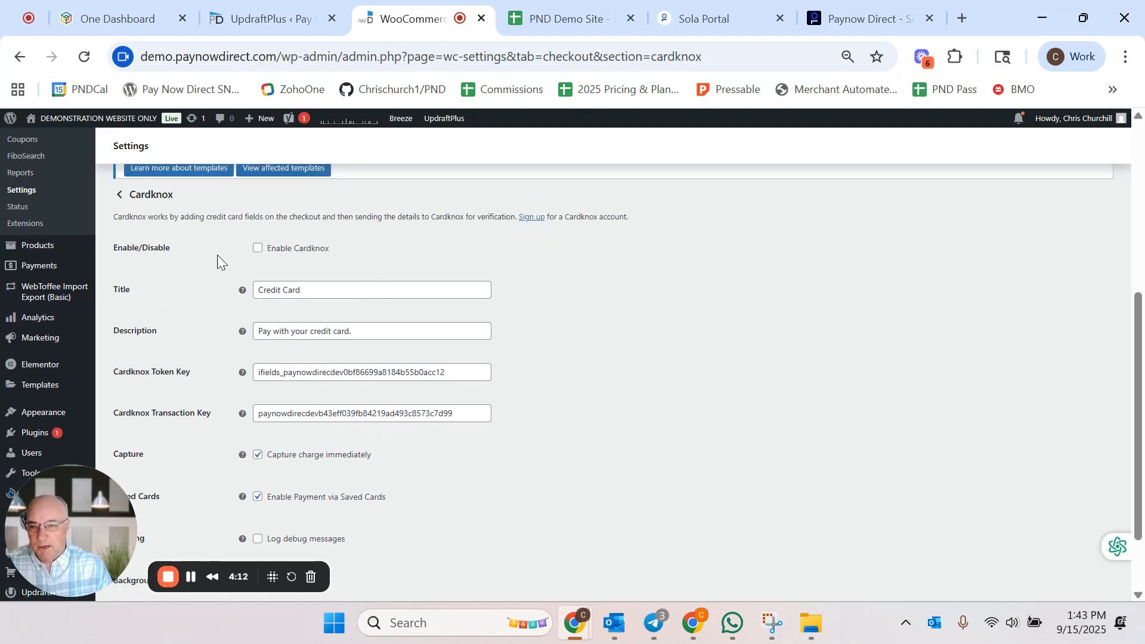
scroll(590, 367, down, 1)
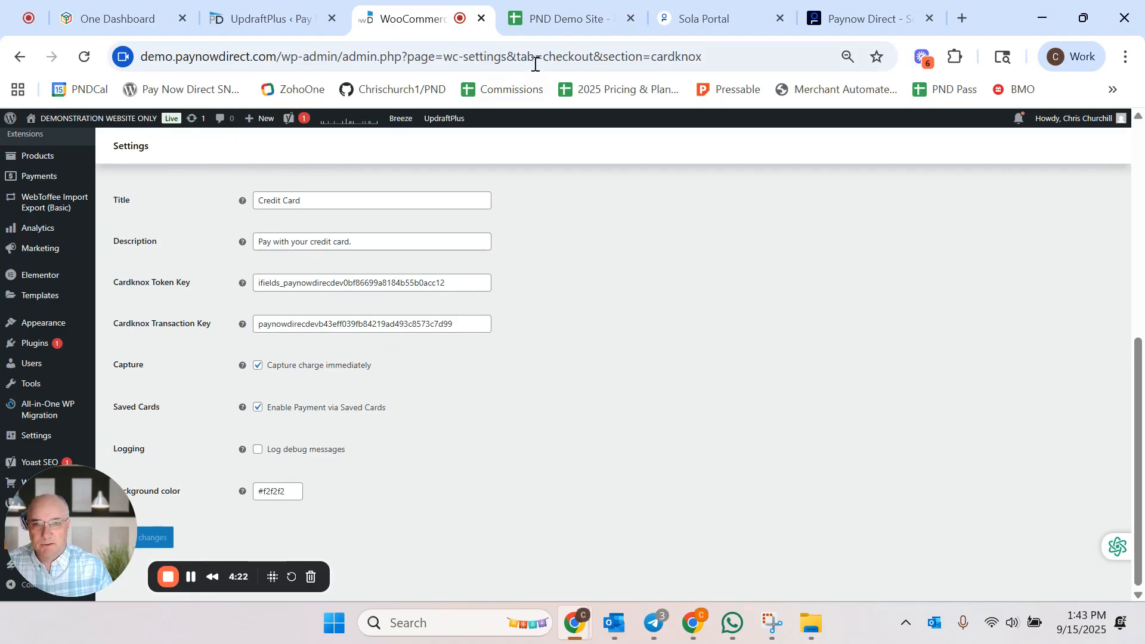
Step: Compare the Sola iFields and API keys stored in the PND Demo Site spreadsheet with the Cardknox key fields
click(550, 19)
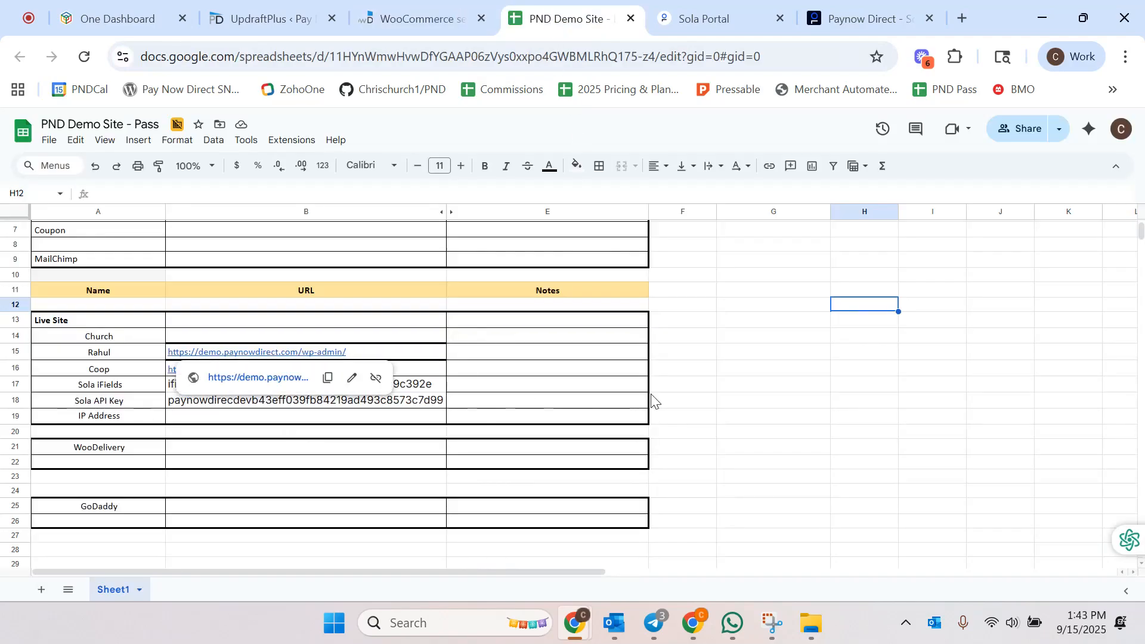
click(738, 404)
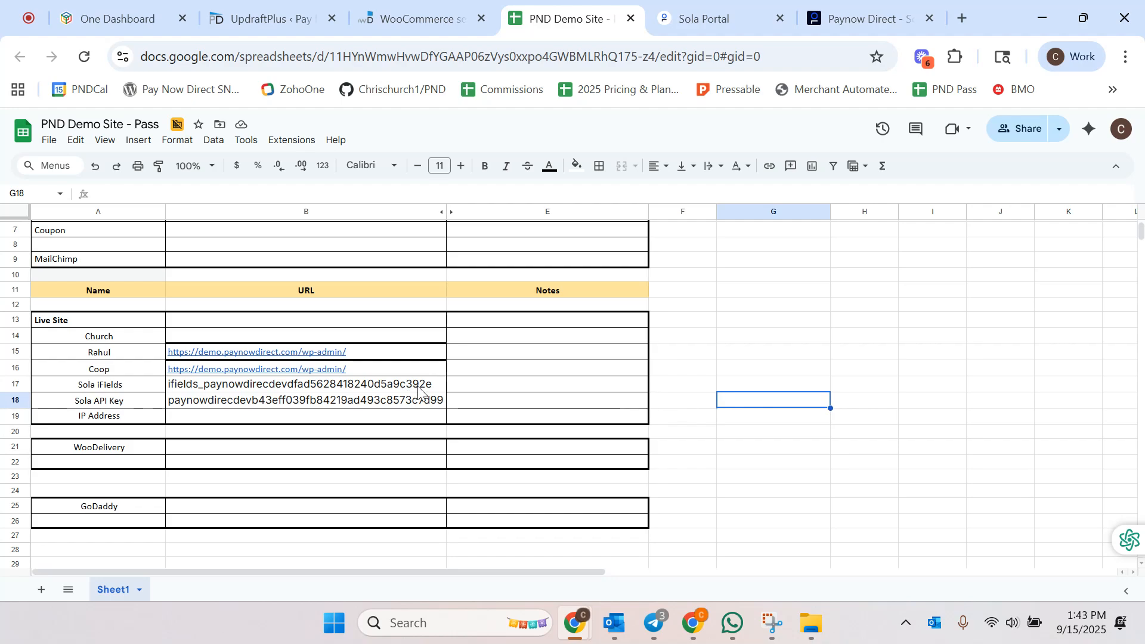
click(419, 19)
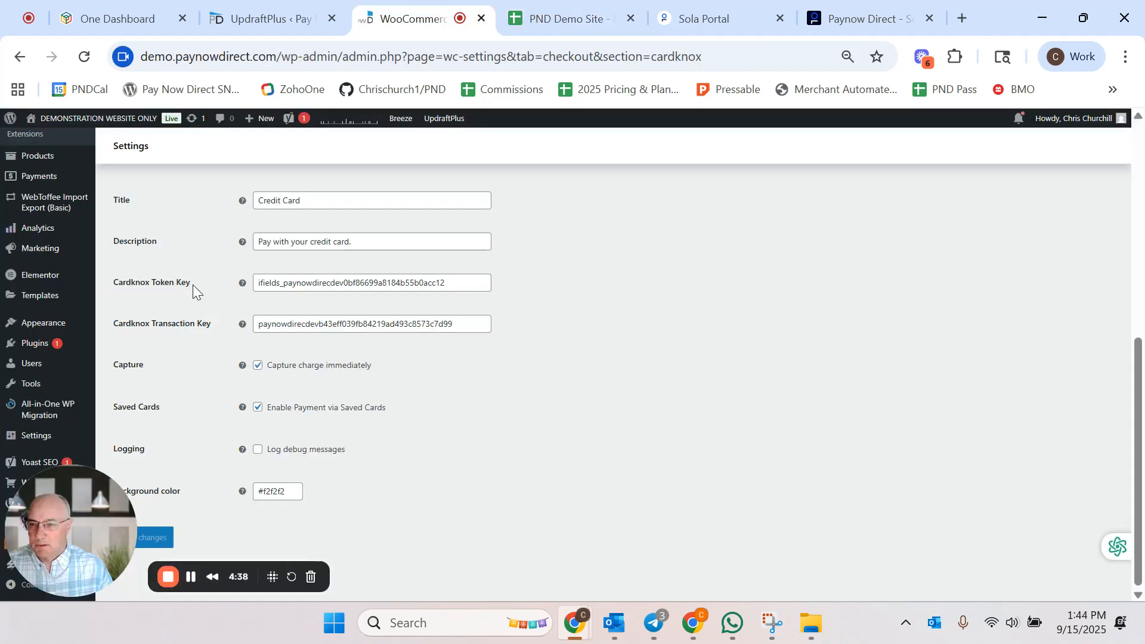
Step: Replace the Cardknox Token Key with the Sola iFields key copied from the PND Demo Site spreadsheet
click(454, 282)
key(ctrl+a)
key(BackSpace)
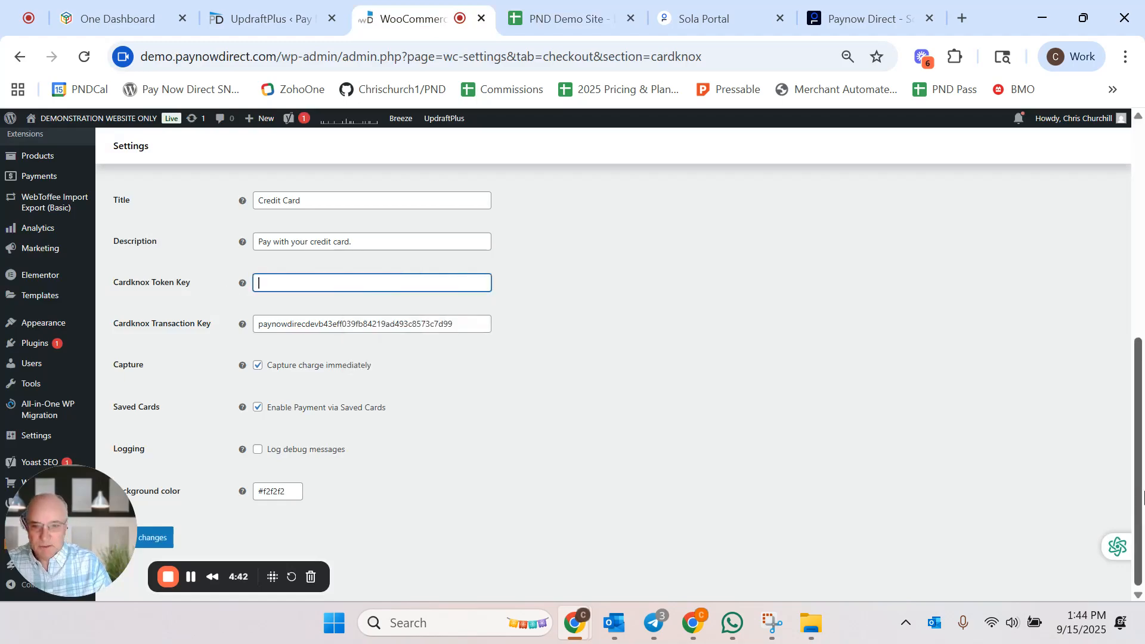
click(539, 18)
click(342, 388)
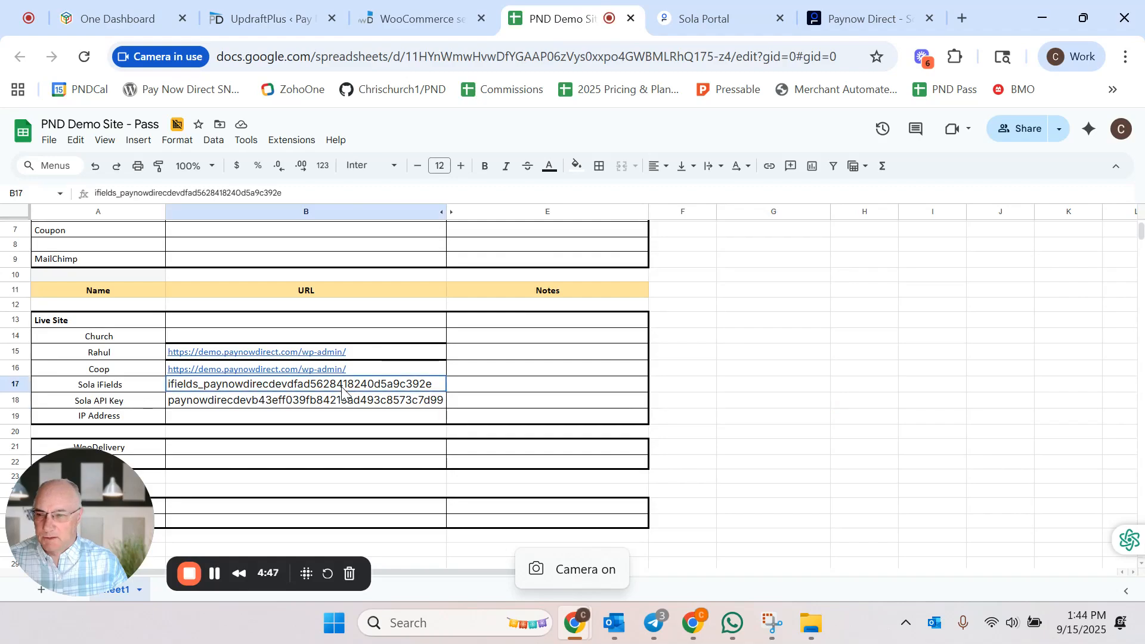
drag(300, 187, 91, 195)
key(ctrl+c)
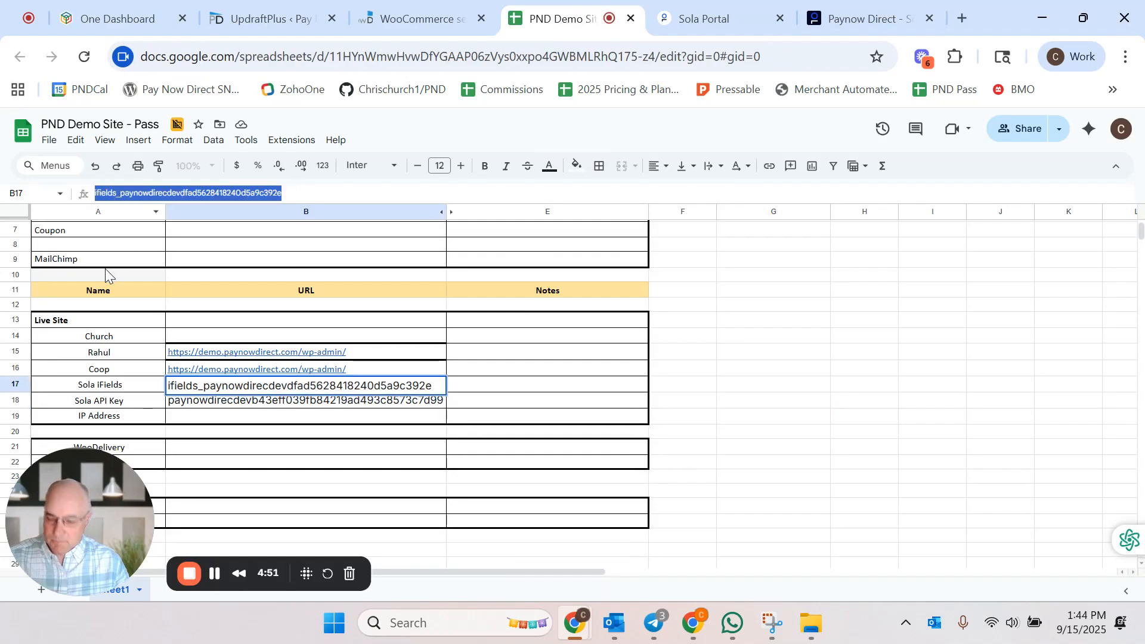
click(437, 21)
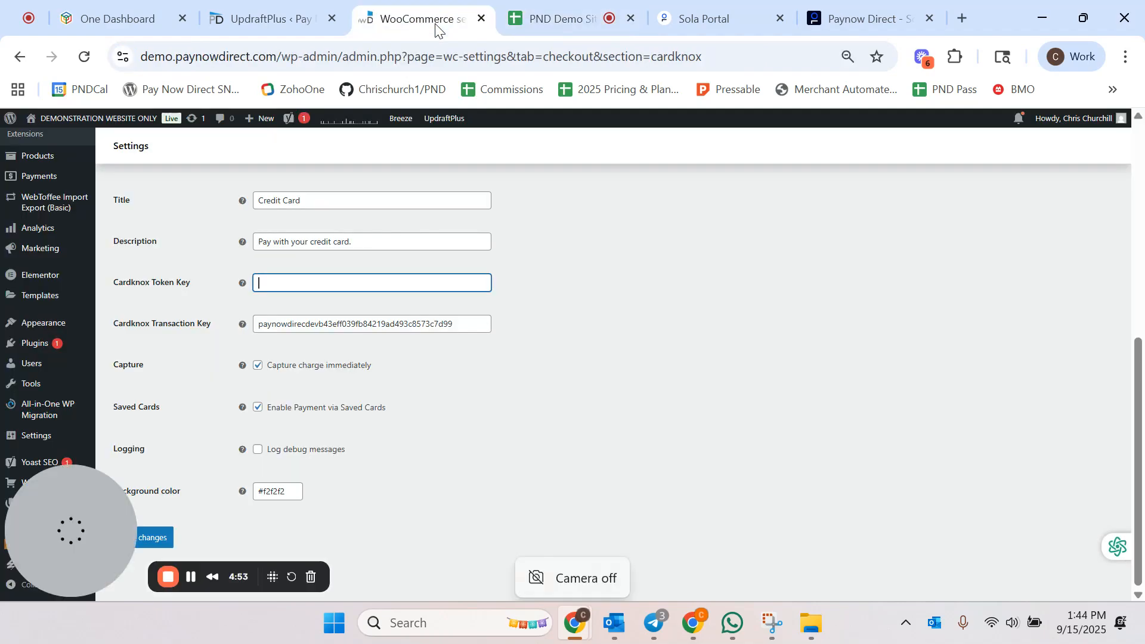
key(ctrl+v)
Step: Check the Cardknox Transaction Key against the spreadsheet's Sola API key and save the Cardknox settings
click(646, 341)
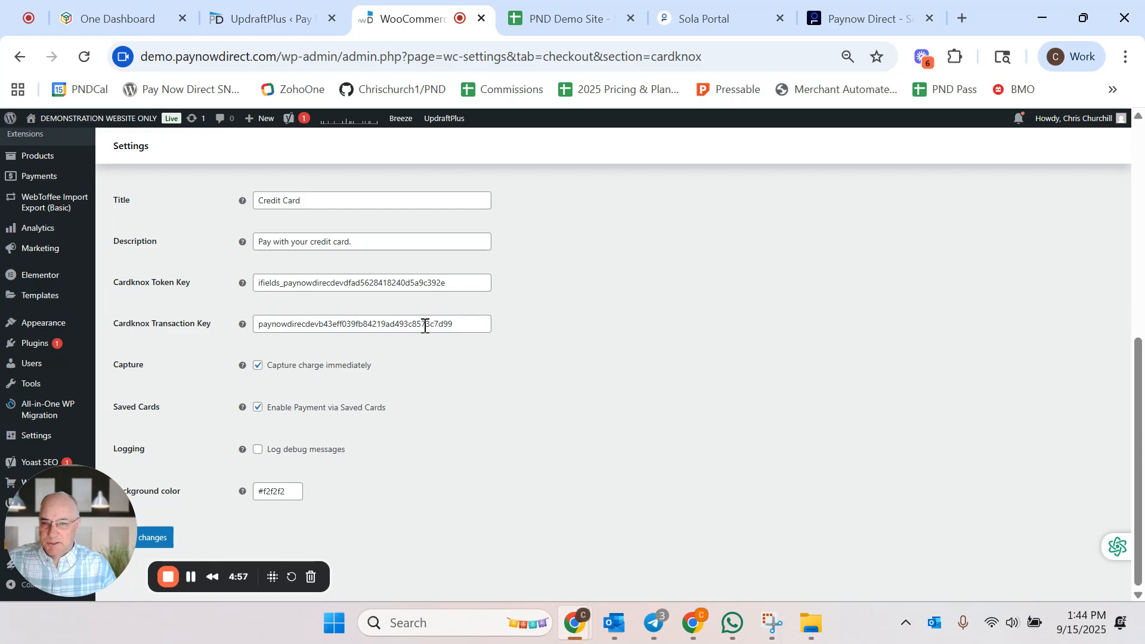
click(546, 19)
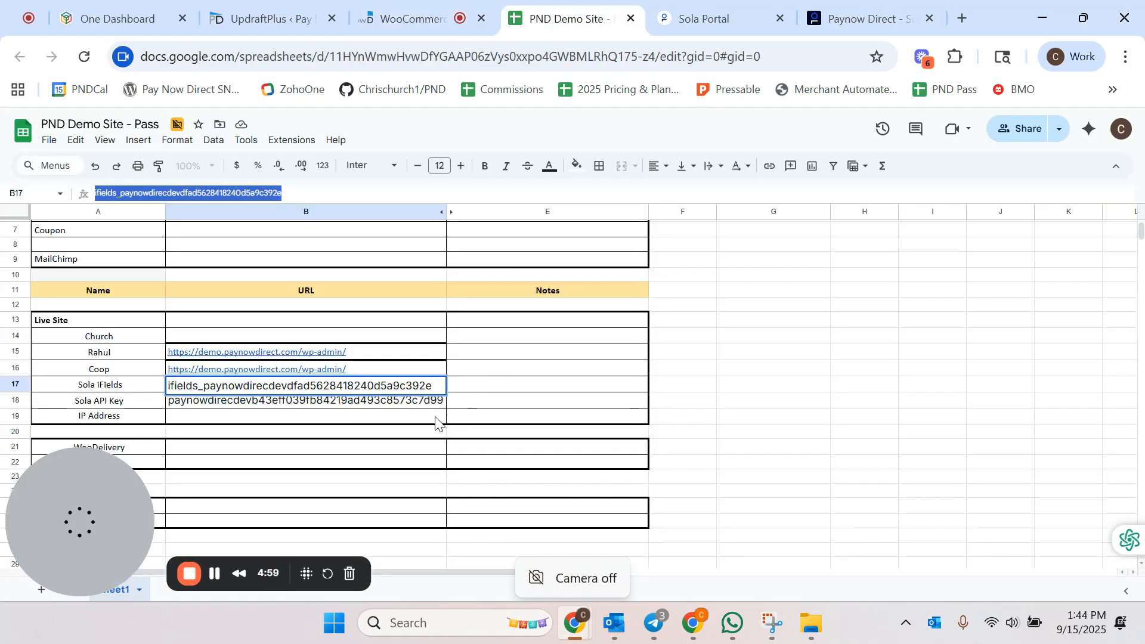
click(408, 406)
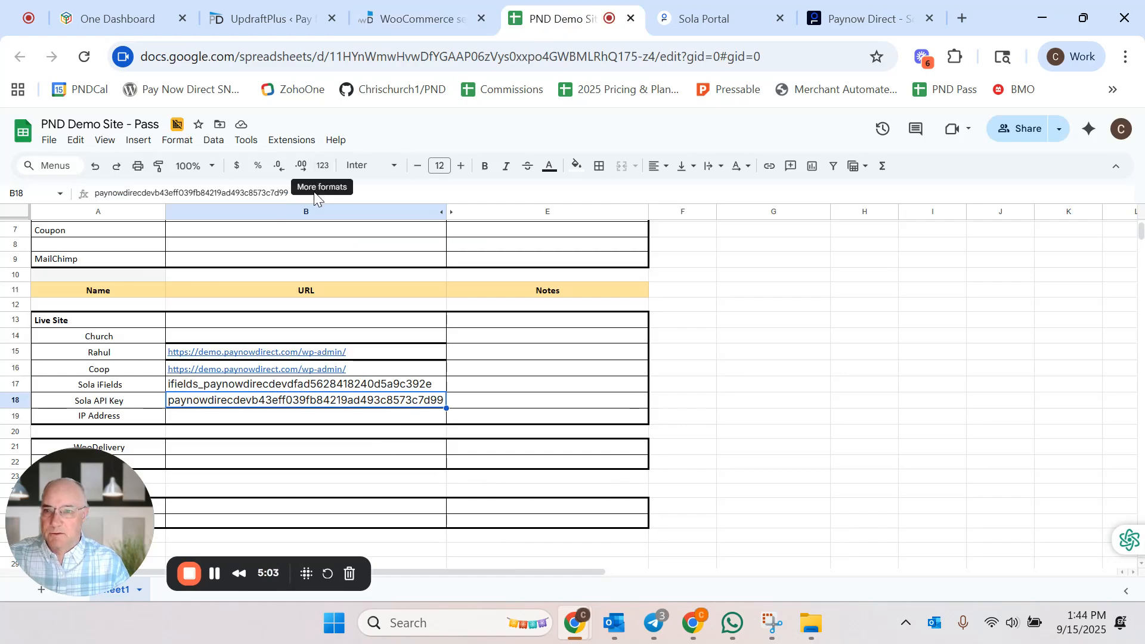
drag(292, 194, 51, 198)
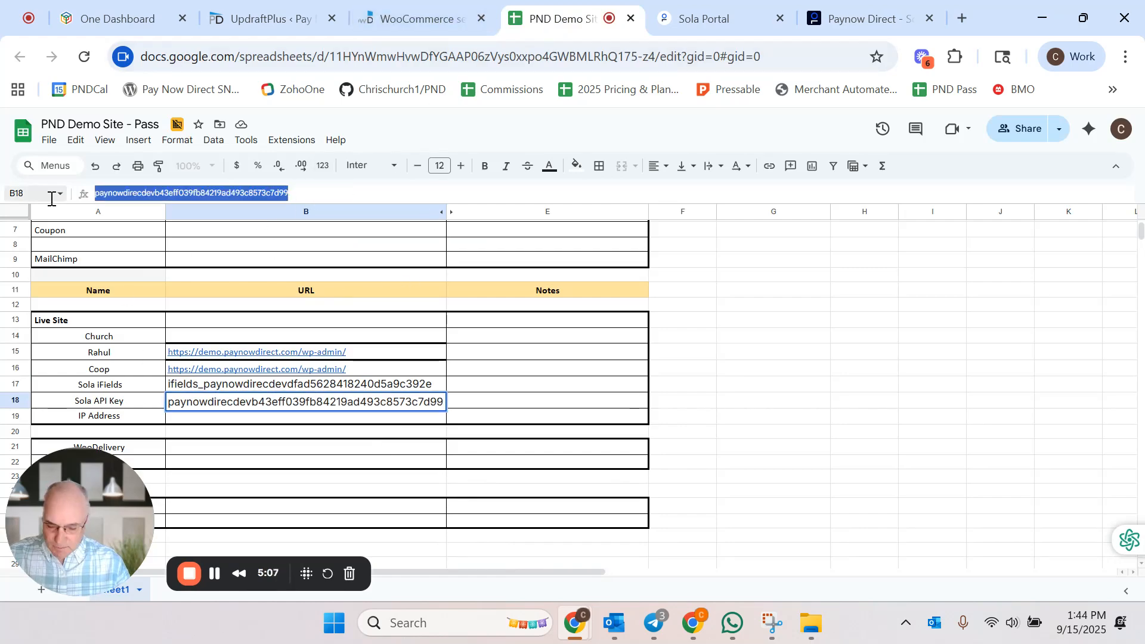
click(413, 13)
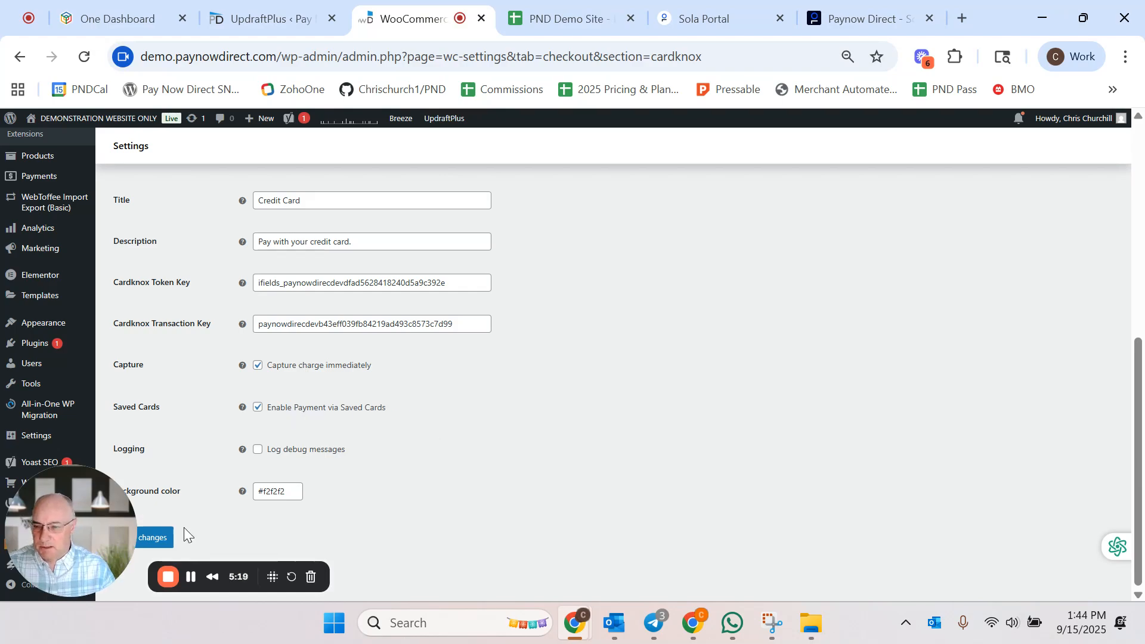
click(156, 537)
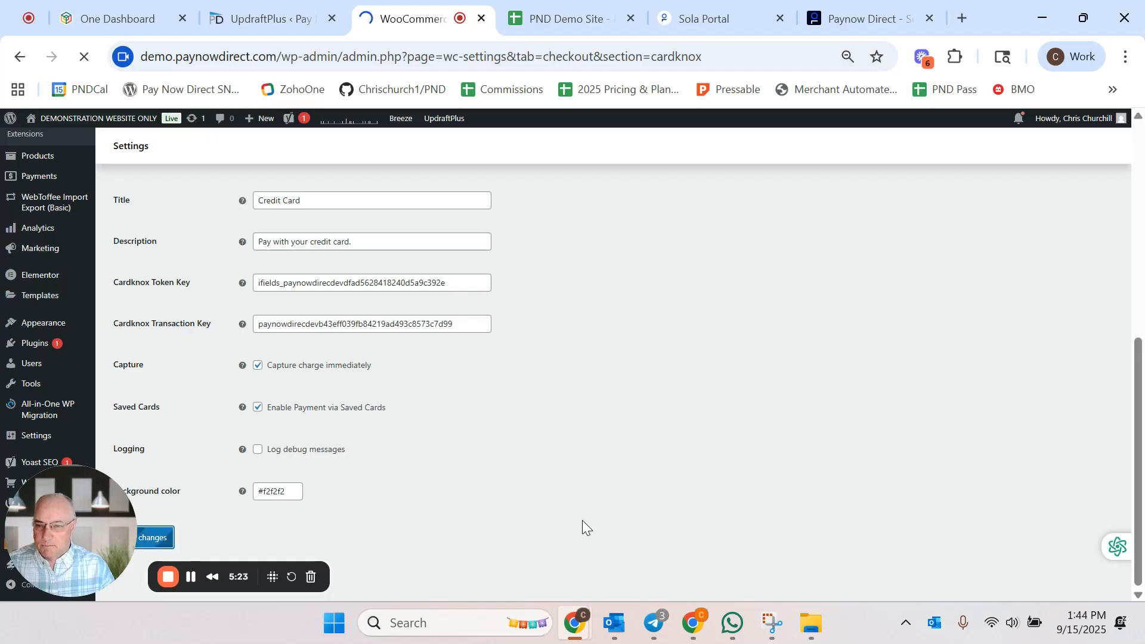
Step: Review the saved Cardknox settings and return to the installed plugins list
scroll(620, 445, down, 5)
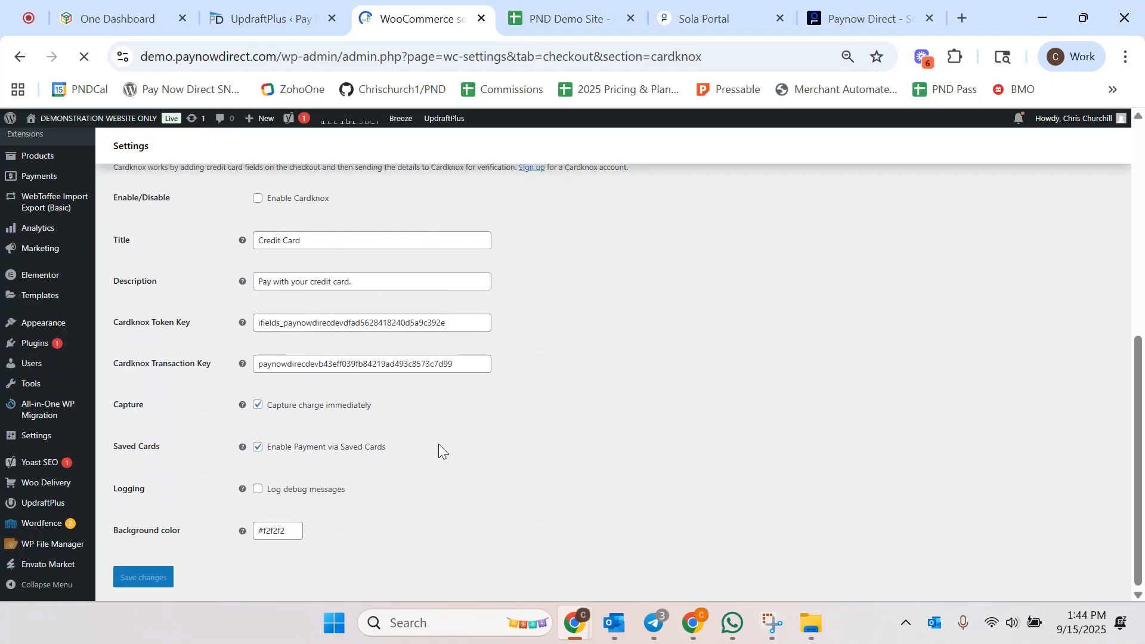
scroll(499, 453, up, 4)
scroll(498, 453, down, 2)
scroll(498, 453, down, 3)
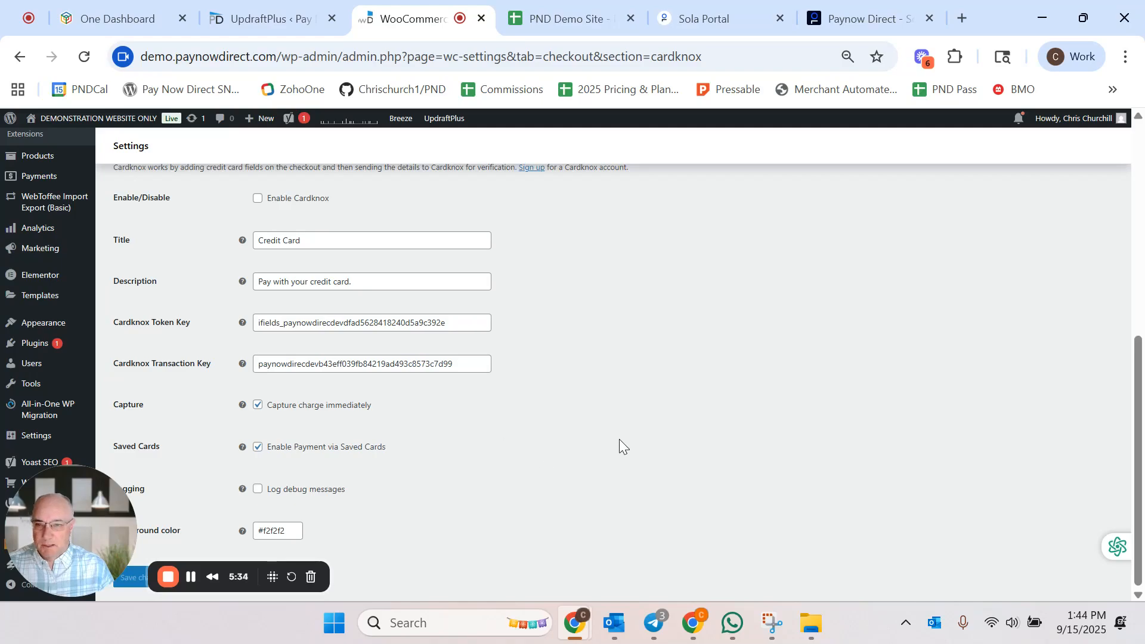
scroll(623, 438, up, 4)
scroll(624, 437, down, 3)
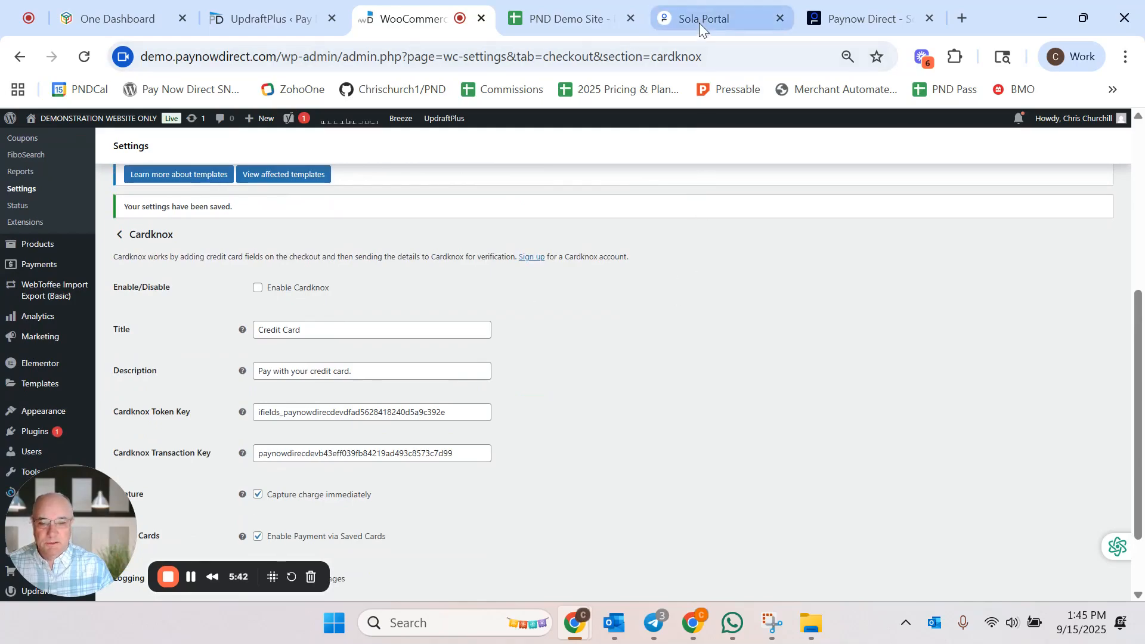
scroll(653, 328, up, 3)
scroll(655, 330, up, 3)
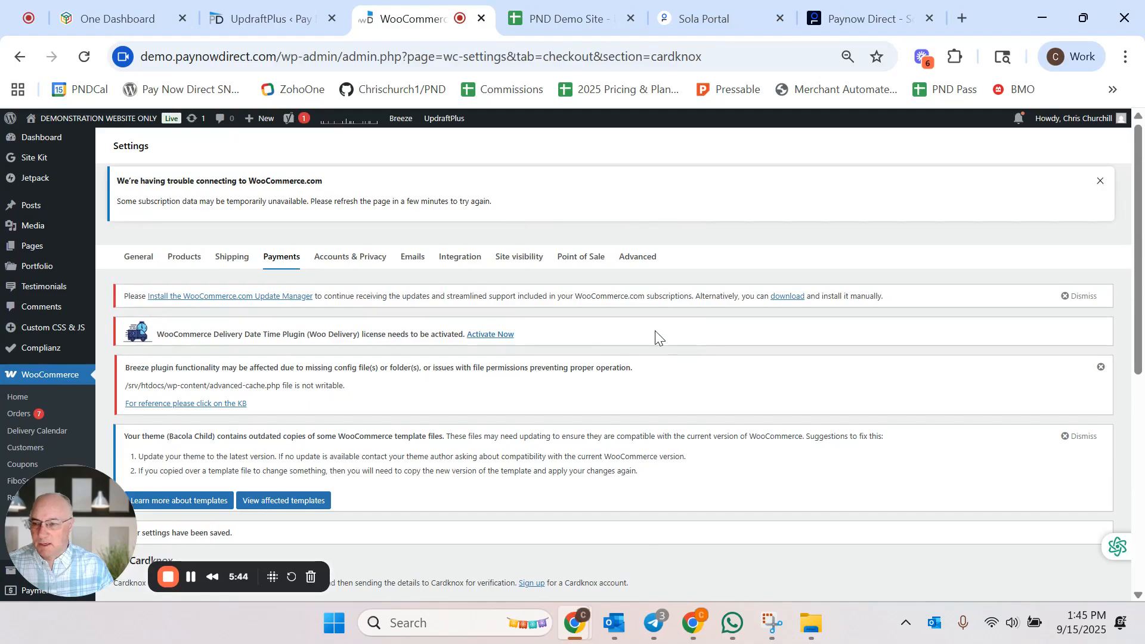
scroll(608, 320, down, 4)
scroll(23, 408, down, 3)
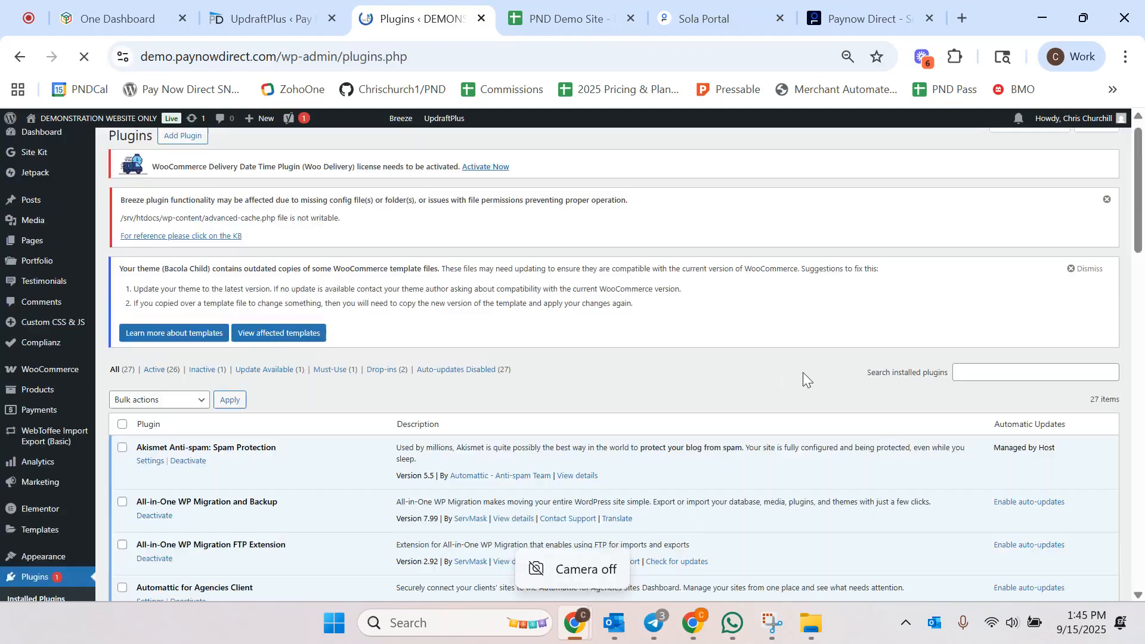
scroll(803, 372, down, 7)
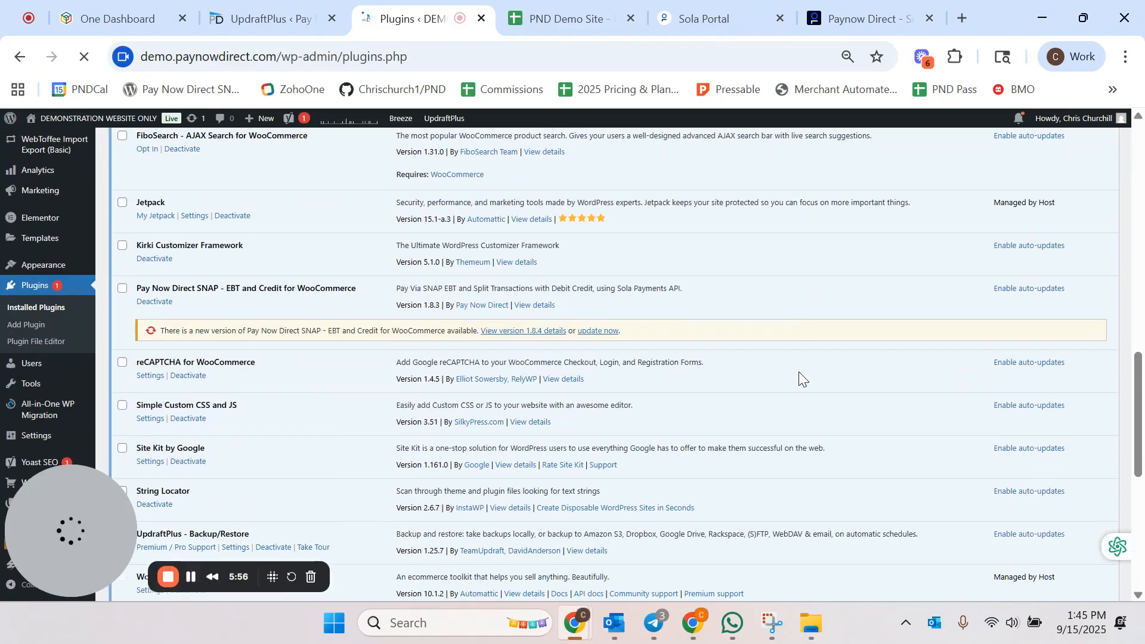
scroll(799, 371, up, 10)
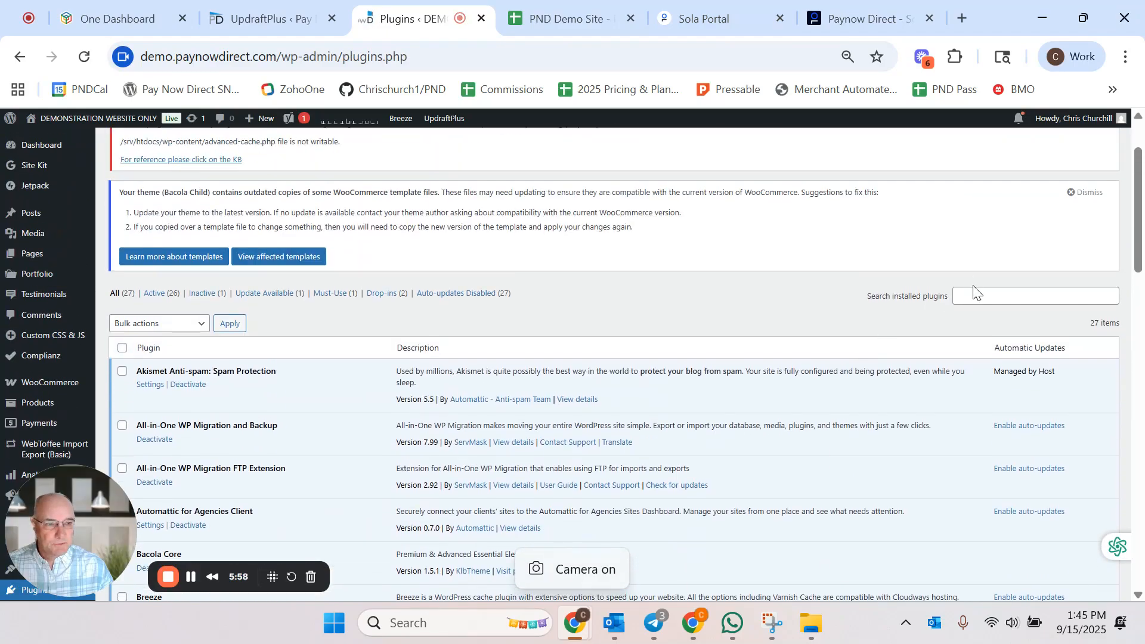
Step: Search the installed plugins for pay now
click(973, 295)
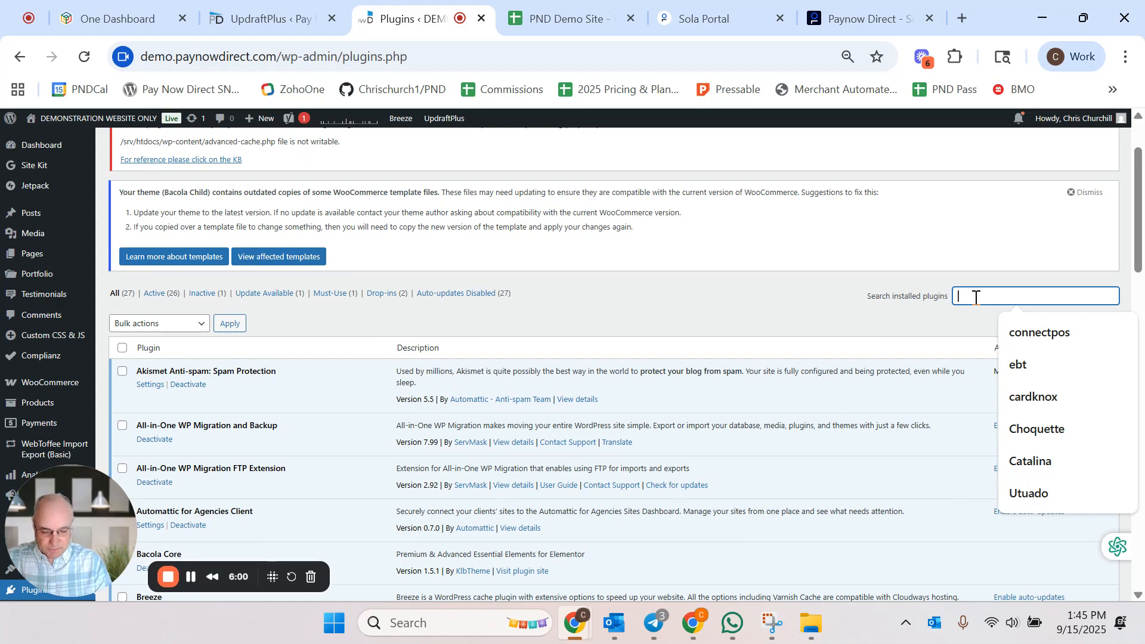
text(pay)
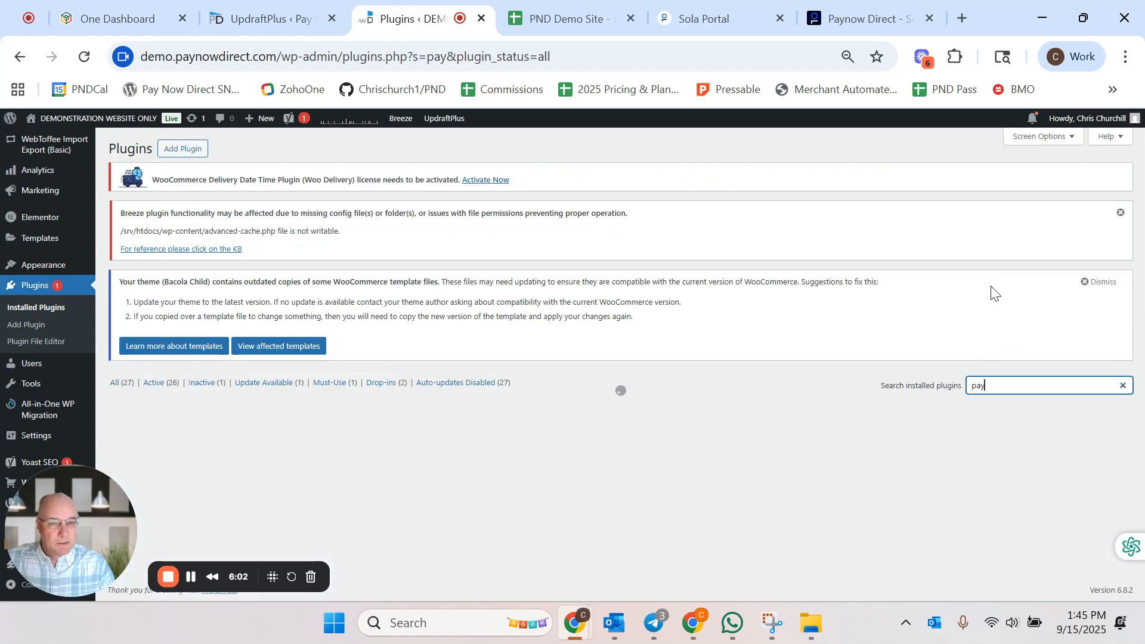
scroll(737, 437, down, 2)
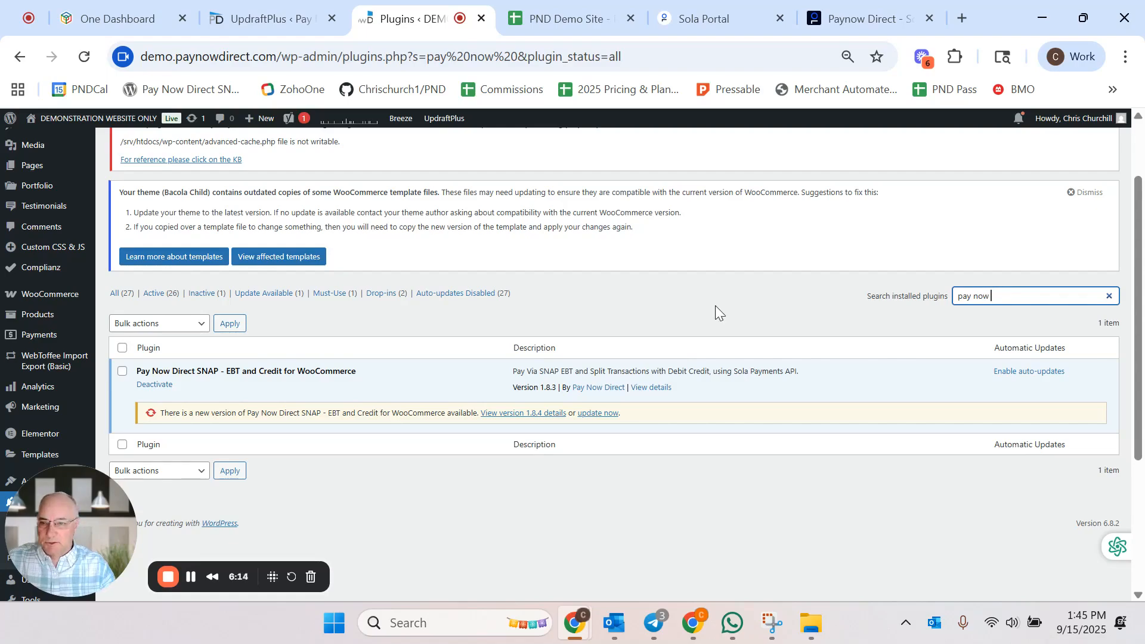
scroll(715, 310, up, 2)
Step: Search the plugin directory for ebt and update the Pay Now Direct SNAP – EBT and Credit for WooCommerce plugin
click(185, 150)
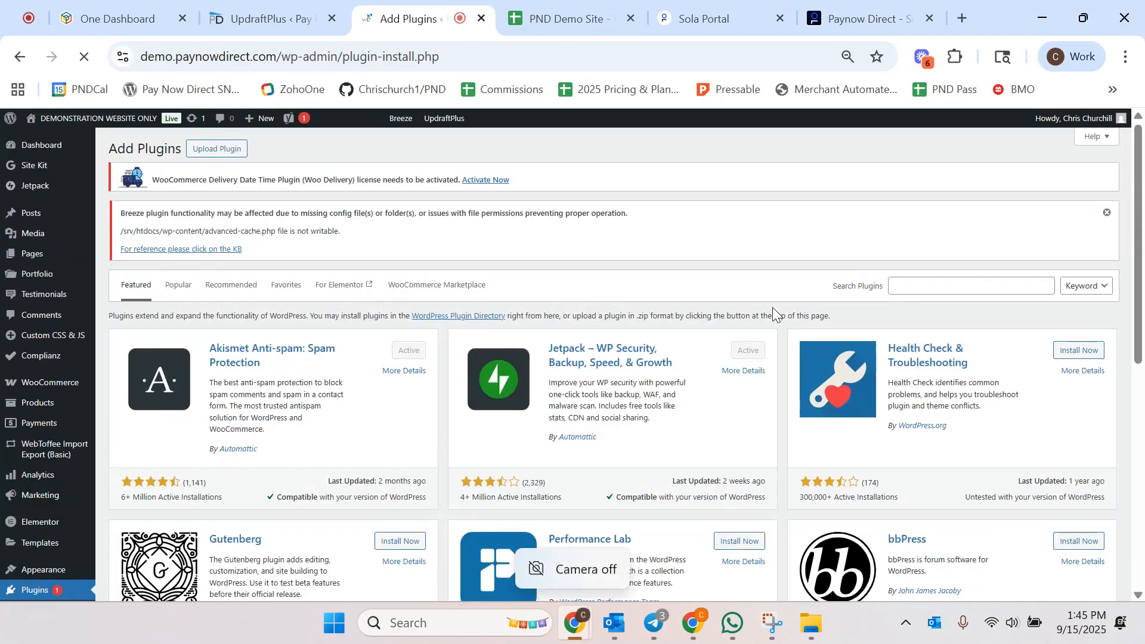
click(920, 285)
text(ebt)
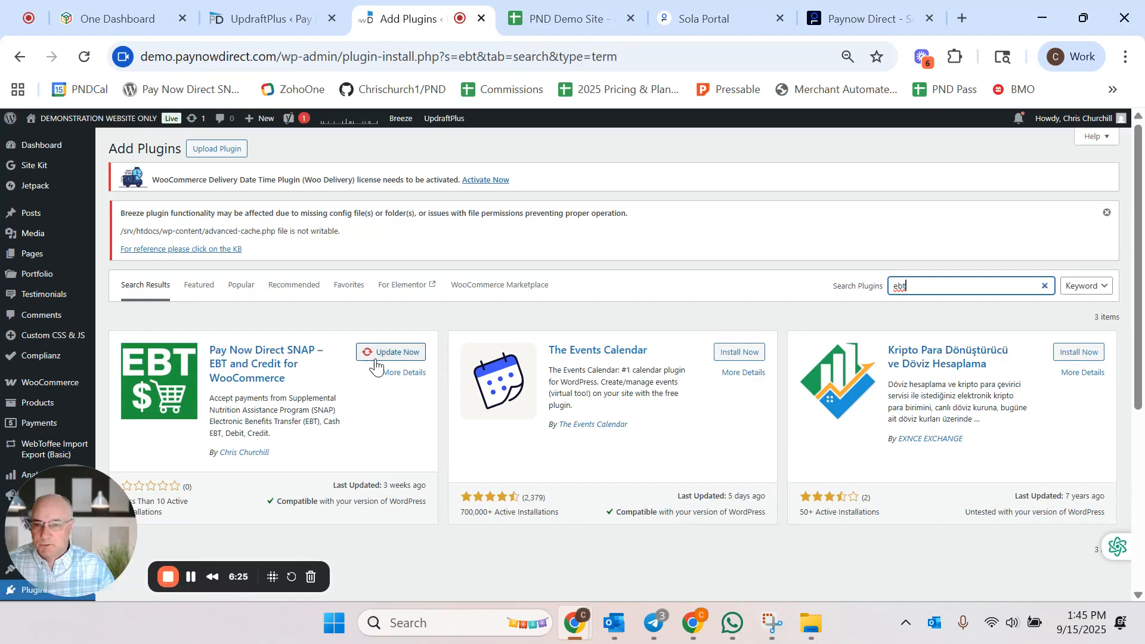
click(392, 353)
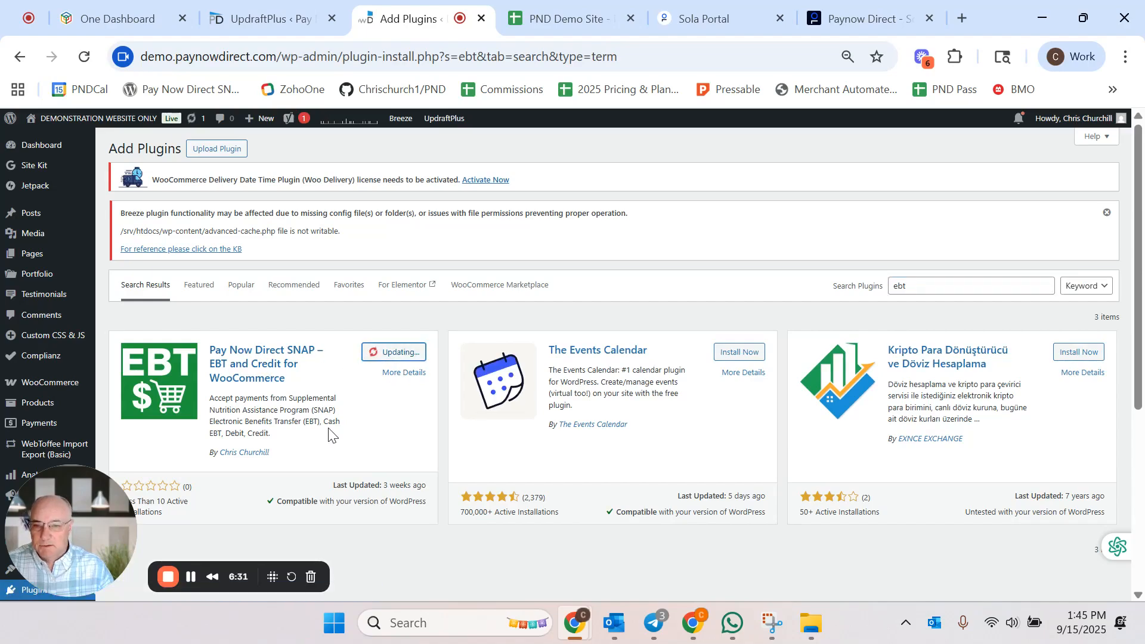
Step: Return to the installed plugins list and scroll to the Pay Now Direct SNAP plugin
scroll(327, 426, down, 3)
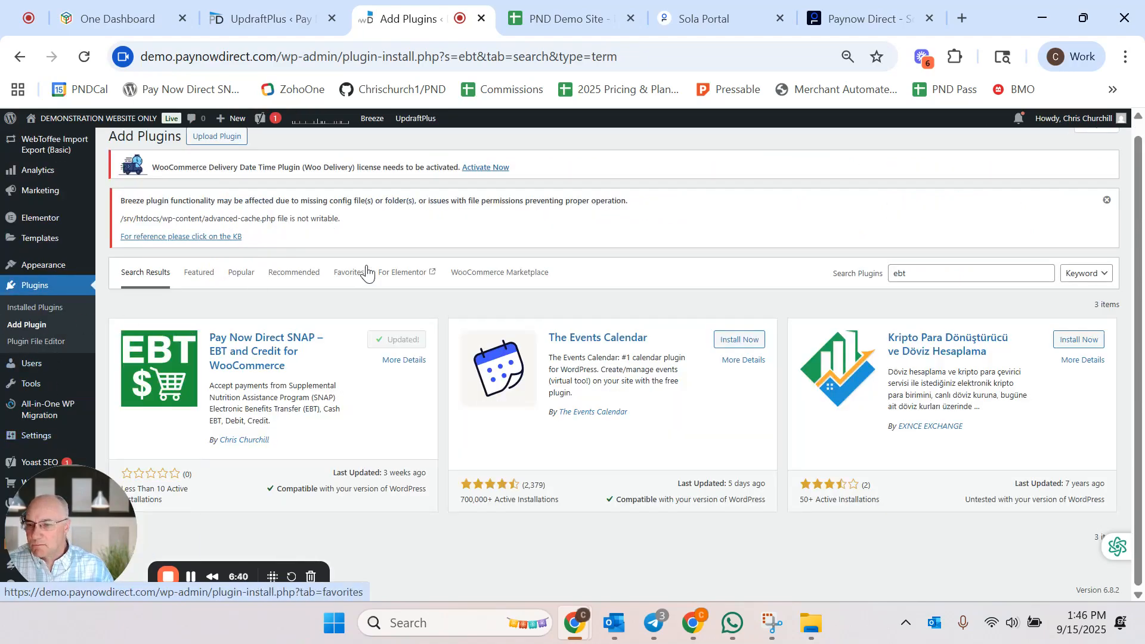
scroll(417, 267, up, 1)
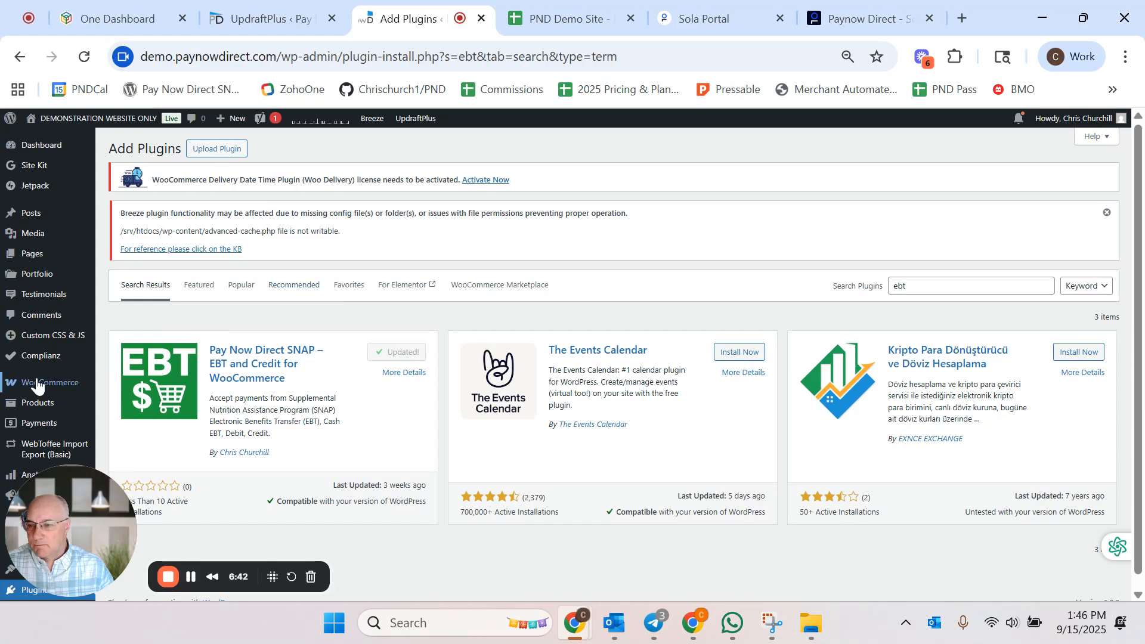
scroll(41, 365, down, 2)
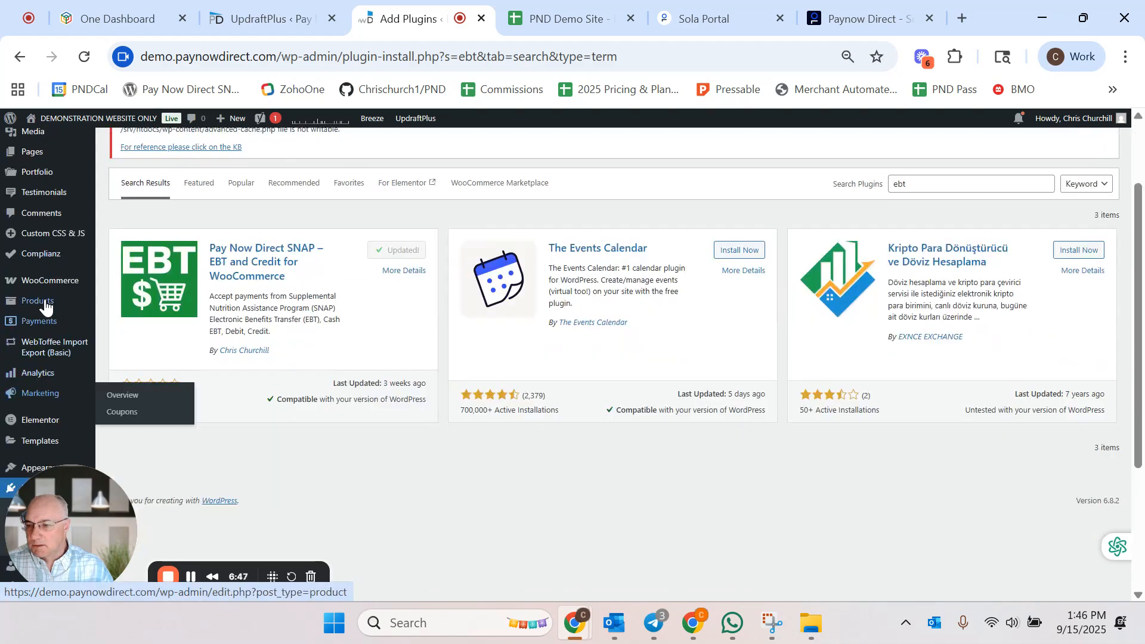
mouse_move(52, 287)
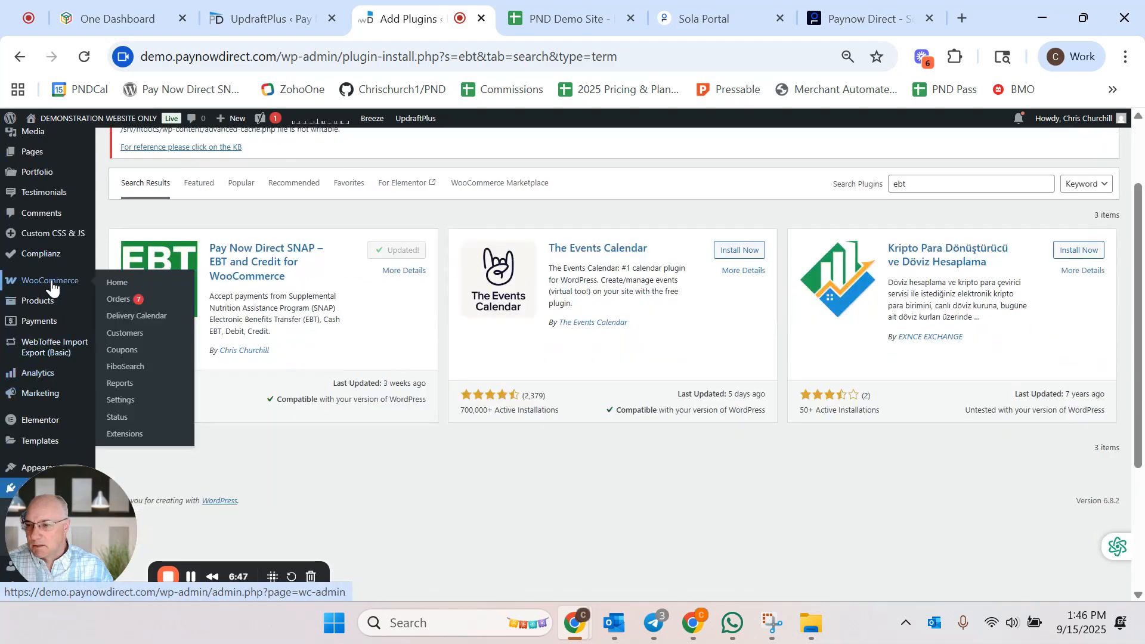
scroll(48, 322, down, 3)
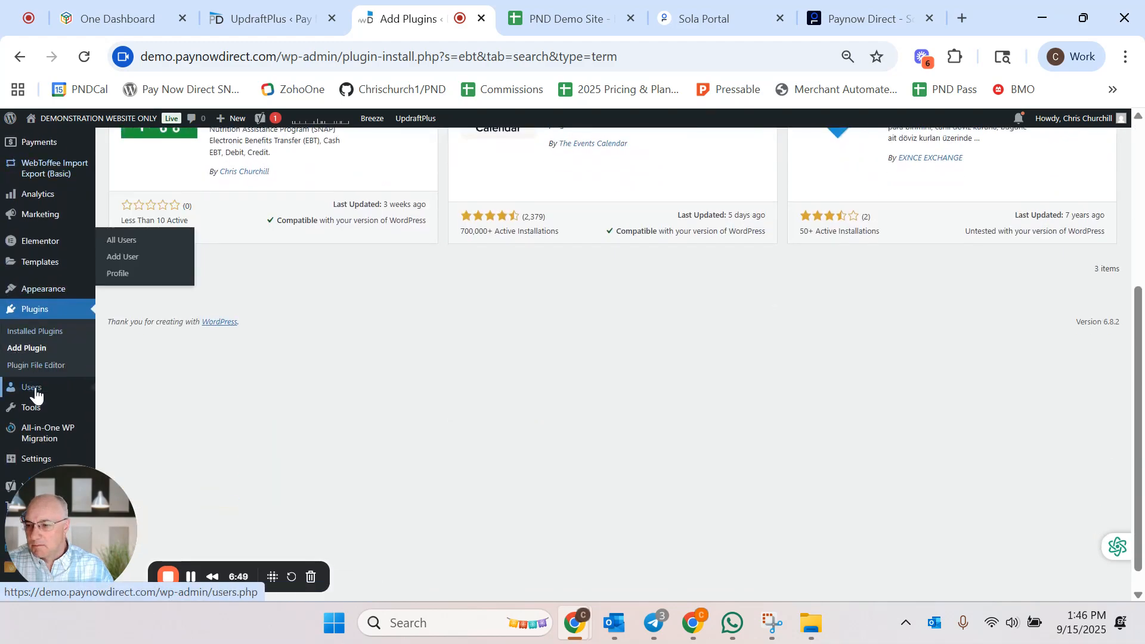
click(12, 332)
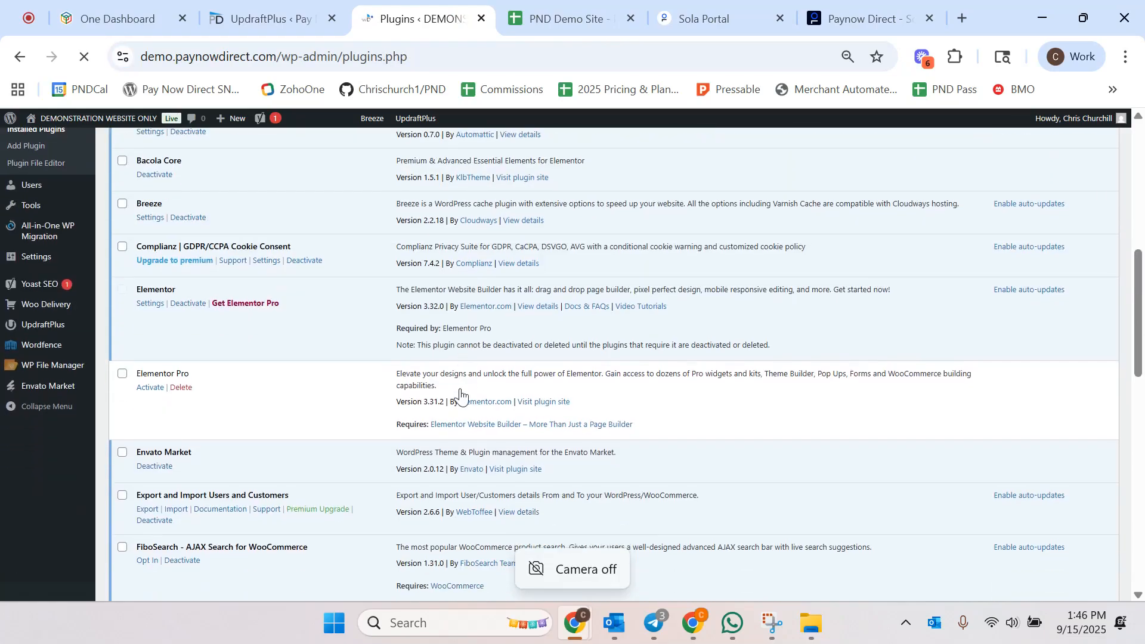
scroll(460, 388, down, 5)
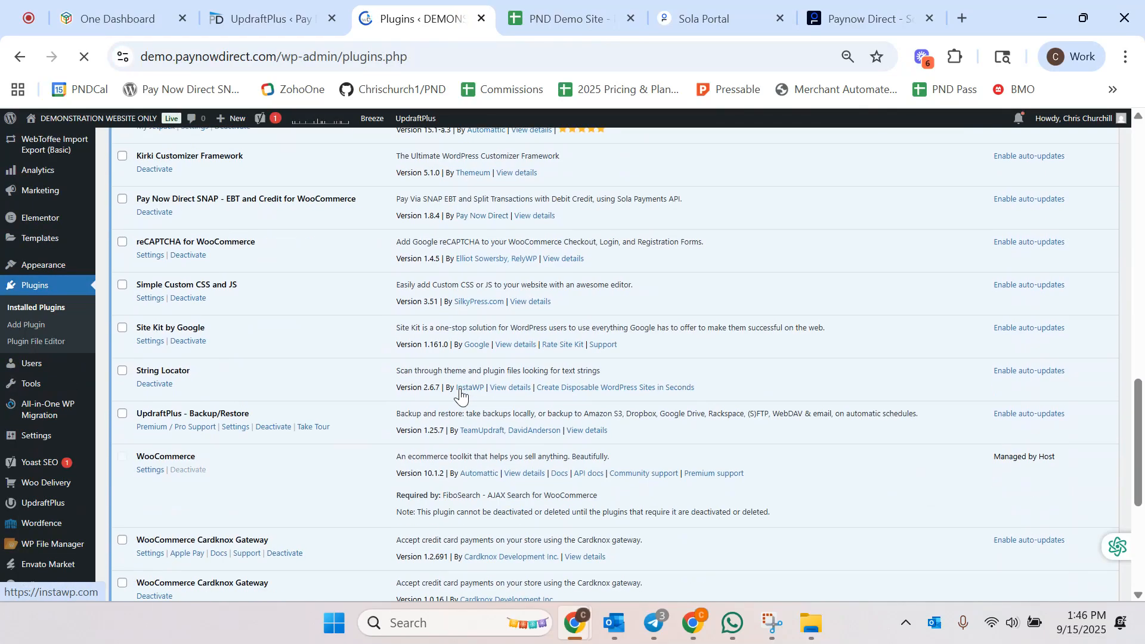
Step: Review the Sola Create a Key options for API (Transaction Key) and iFields (Token Key) types without creating a key
click(692, 15)
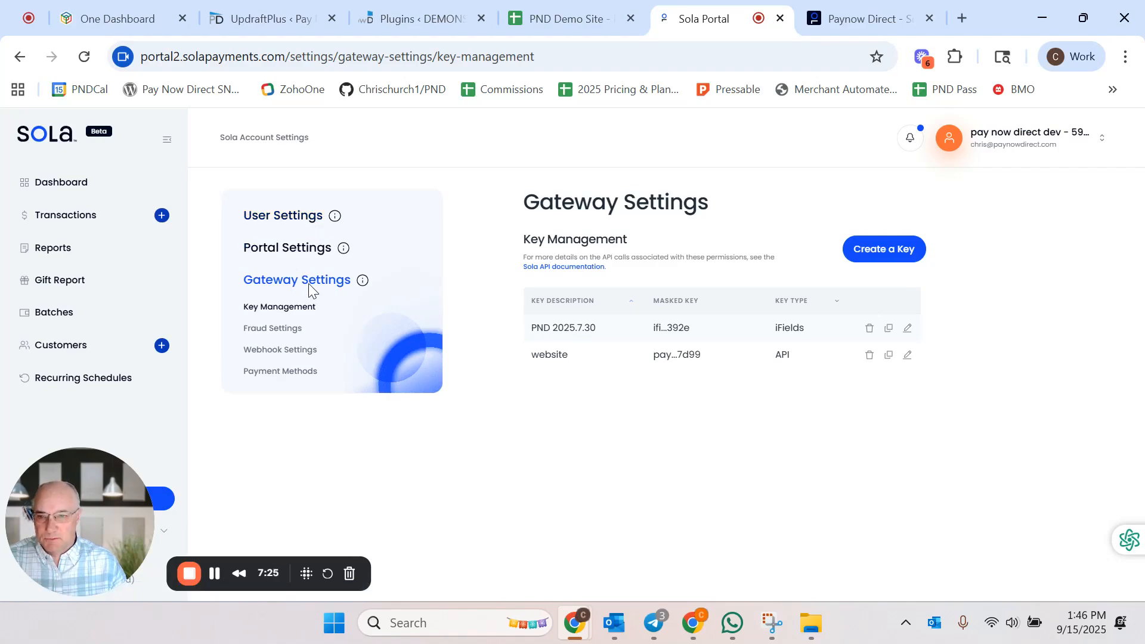
click(897, 253)
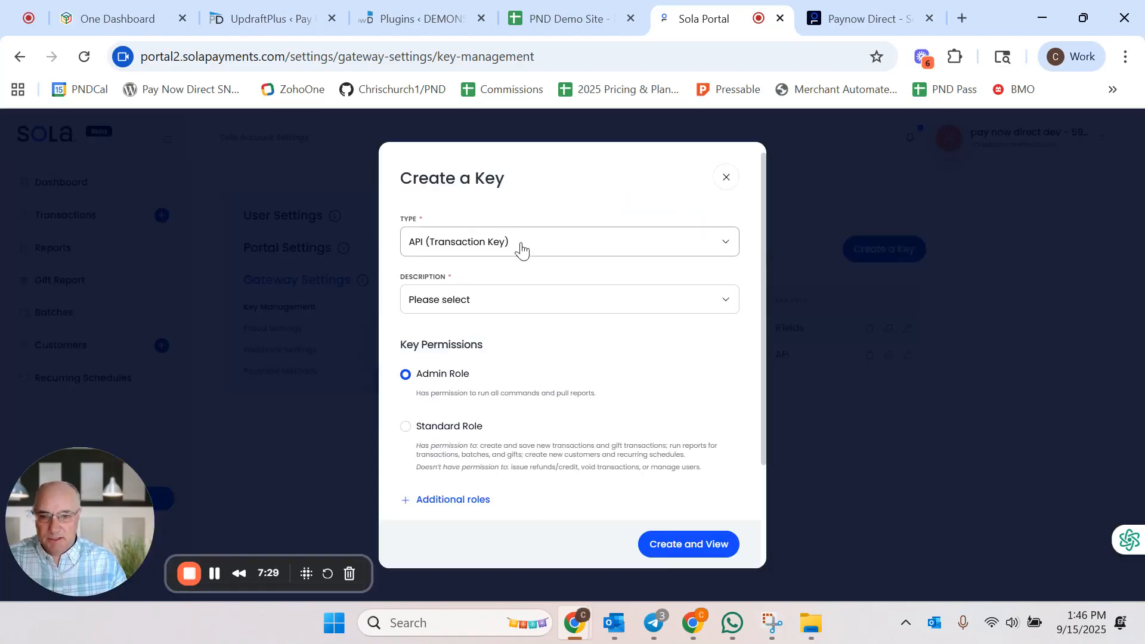
click(497, 306)
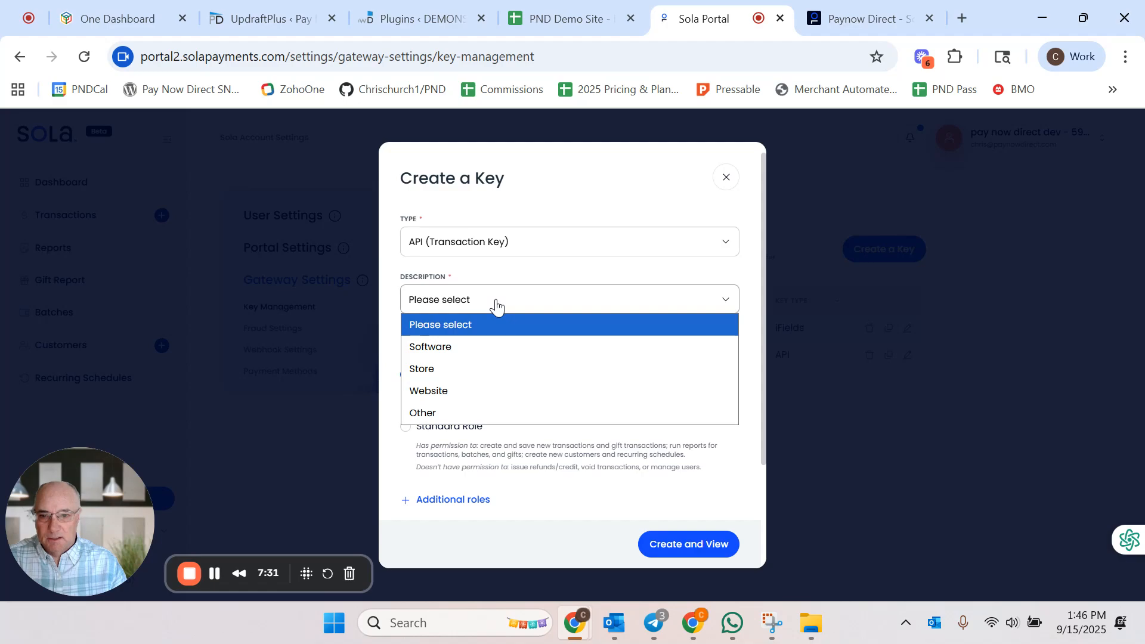
click(448, 394)
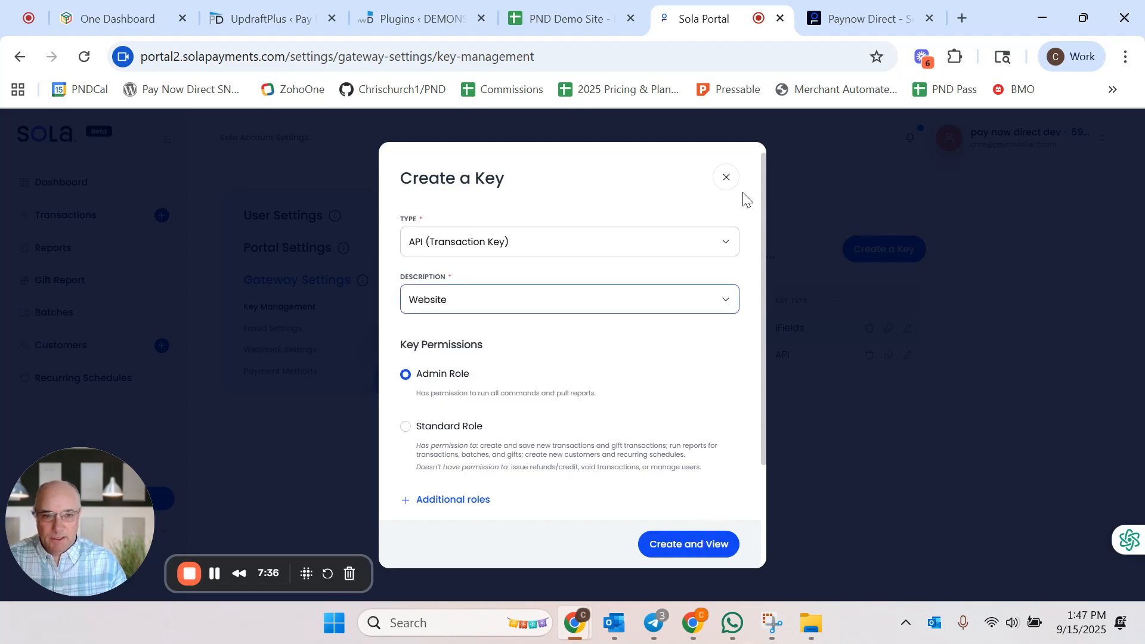
click(728, 179)
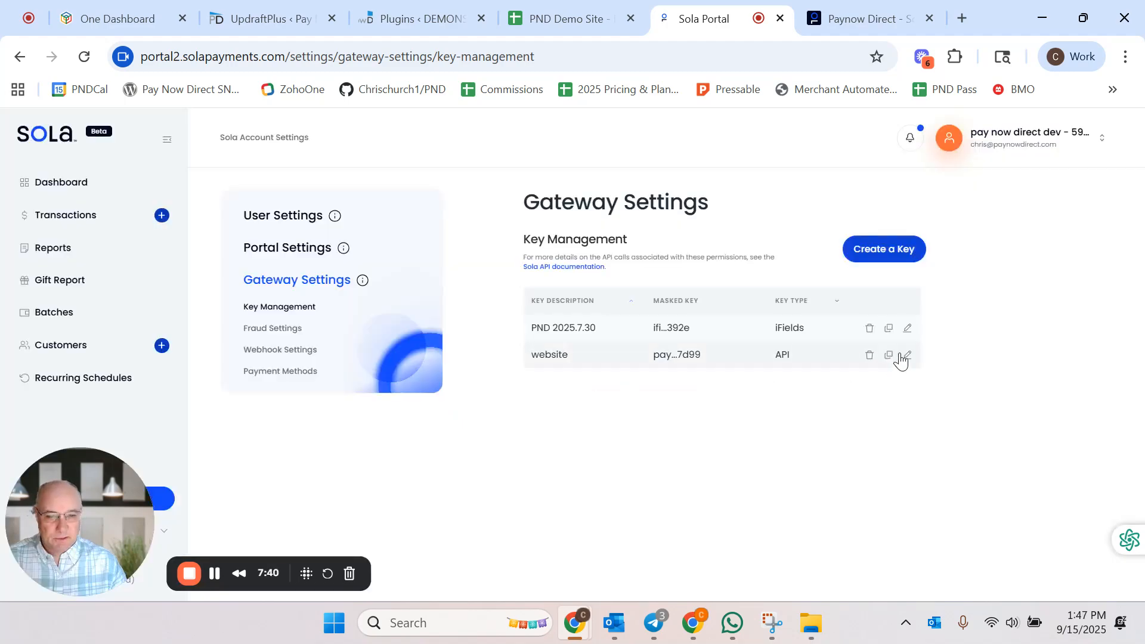
click(875, 251)
click(562, 242)
click(488, 290)
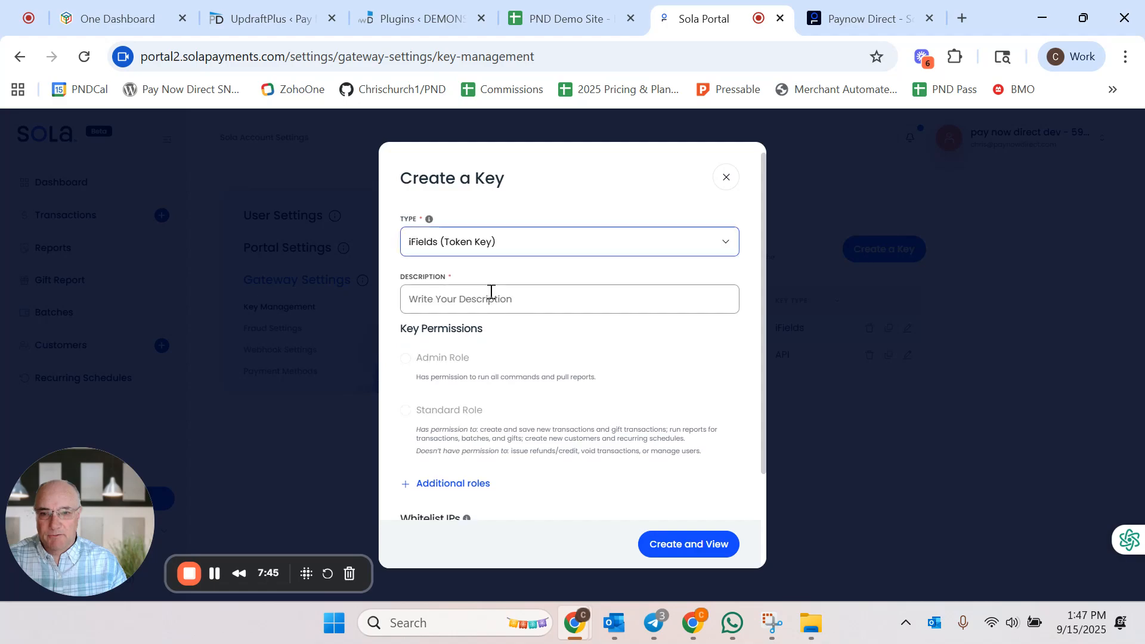
click(454, 297)
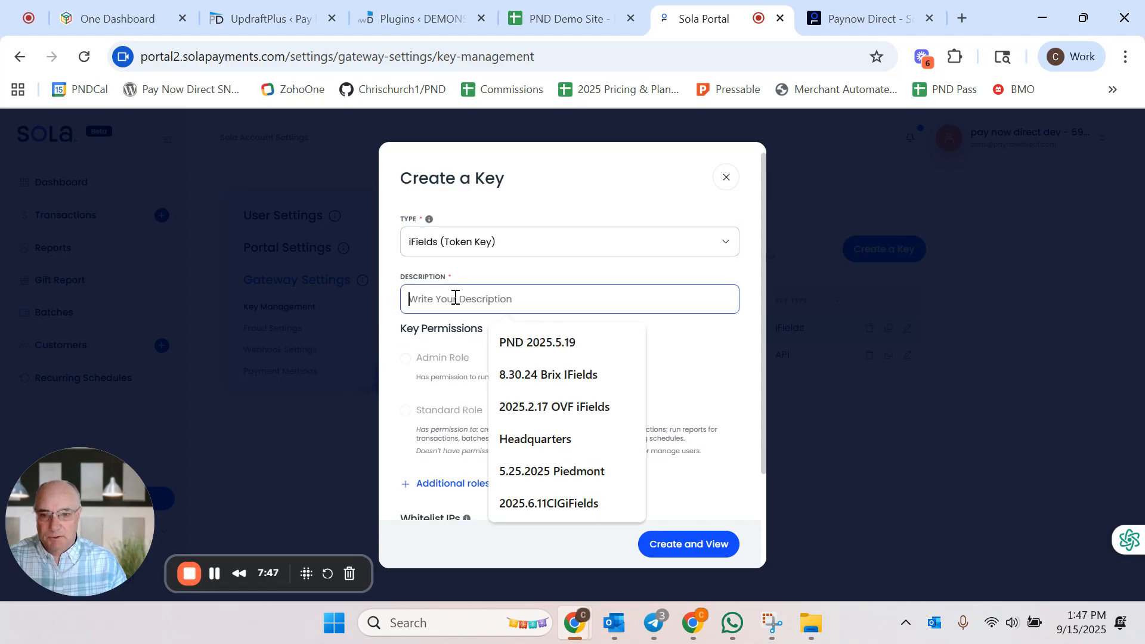
click(717, 382)
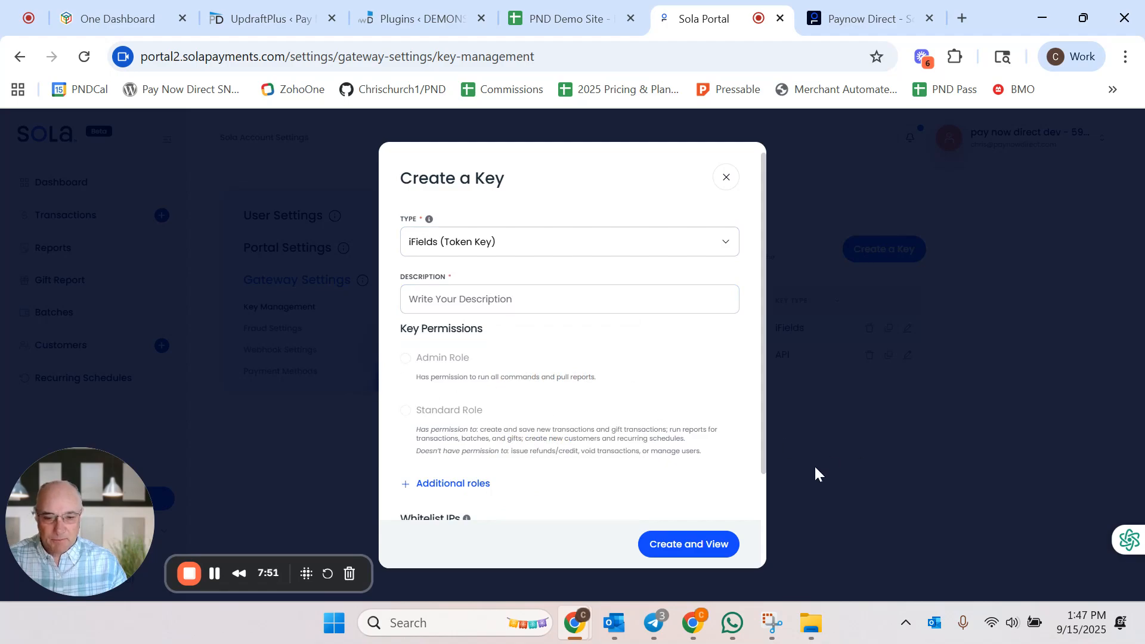
click(726, 178)
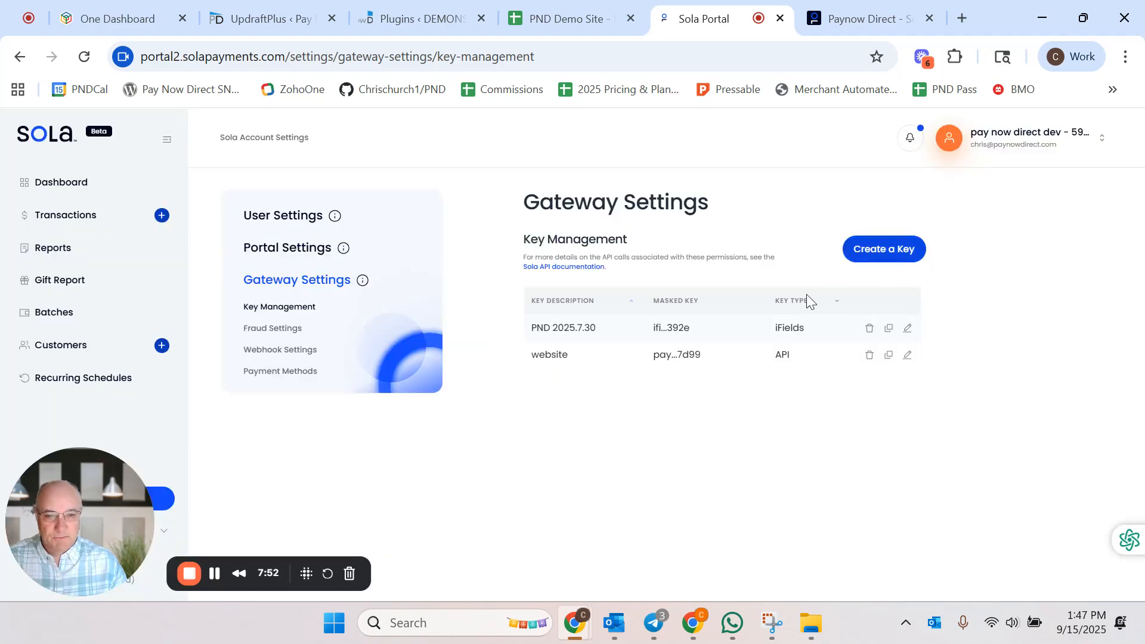
Step: Compare the spreadsheet's Sola API key with the keys listed in the Sola portal
click(575, 12)
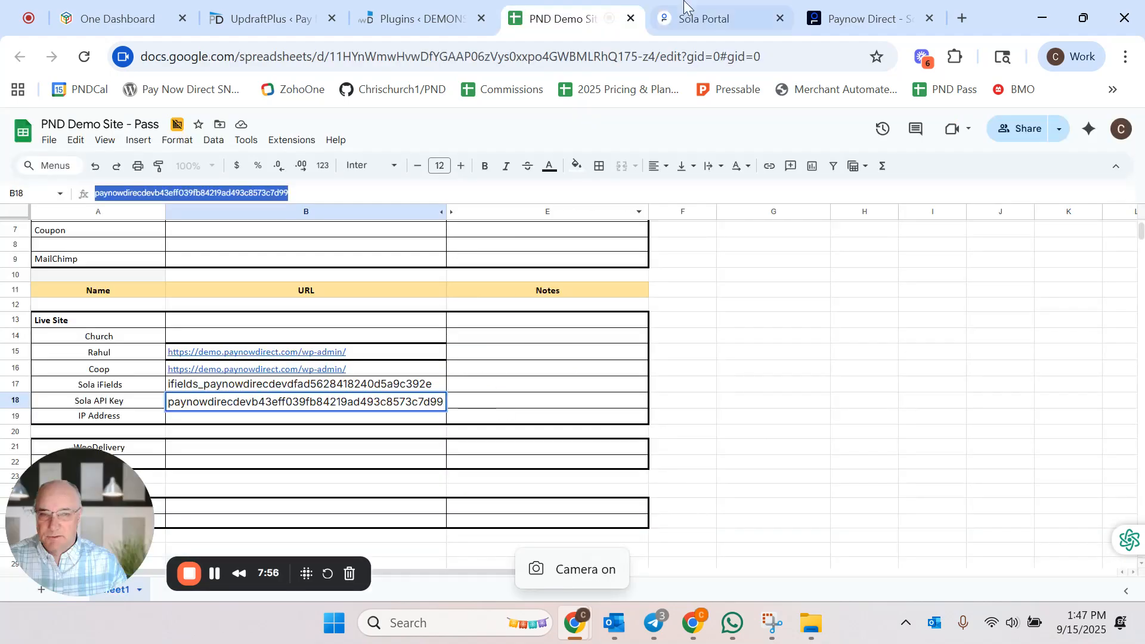
click(706, 24)
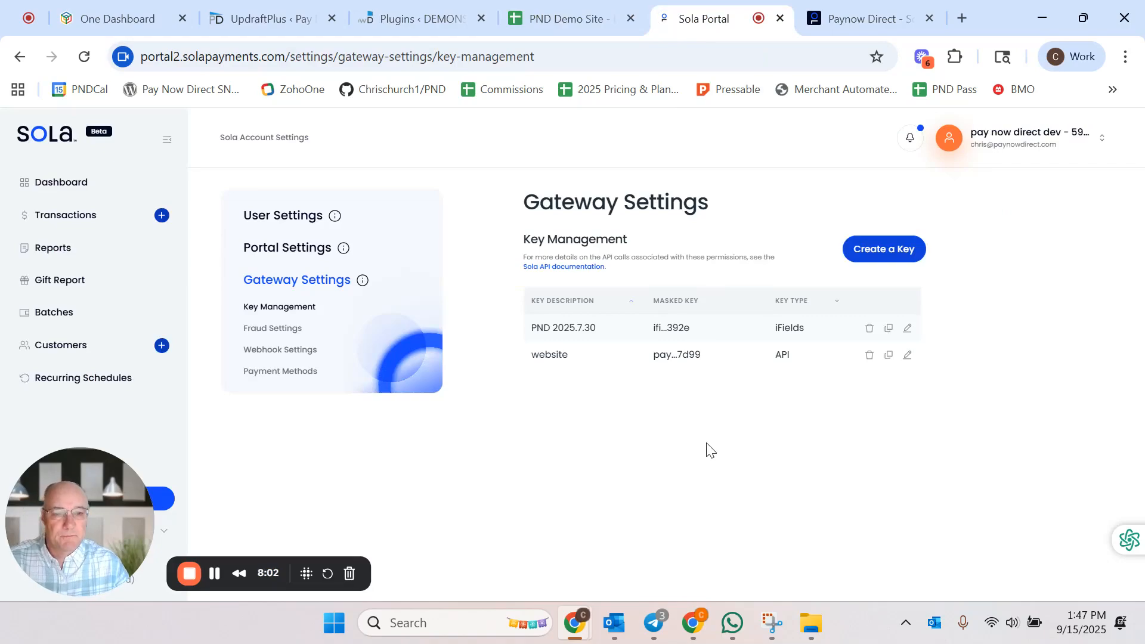
click(842, 12)
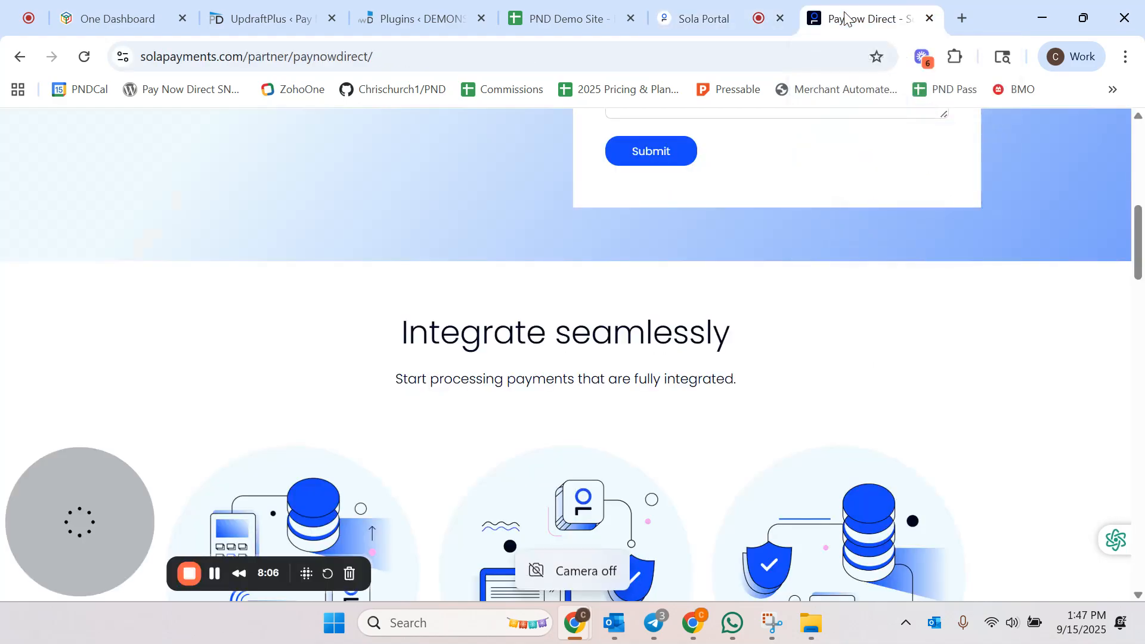
click(702, 13)
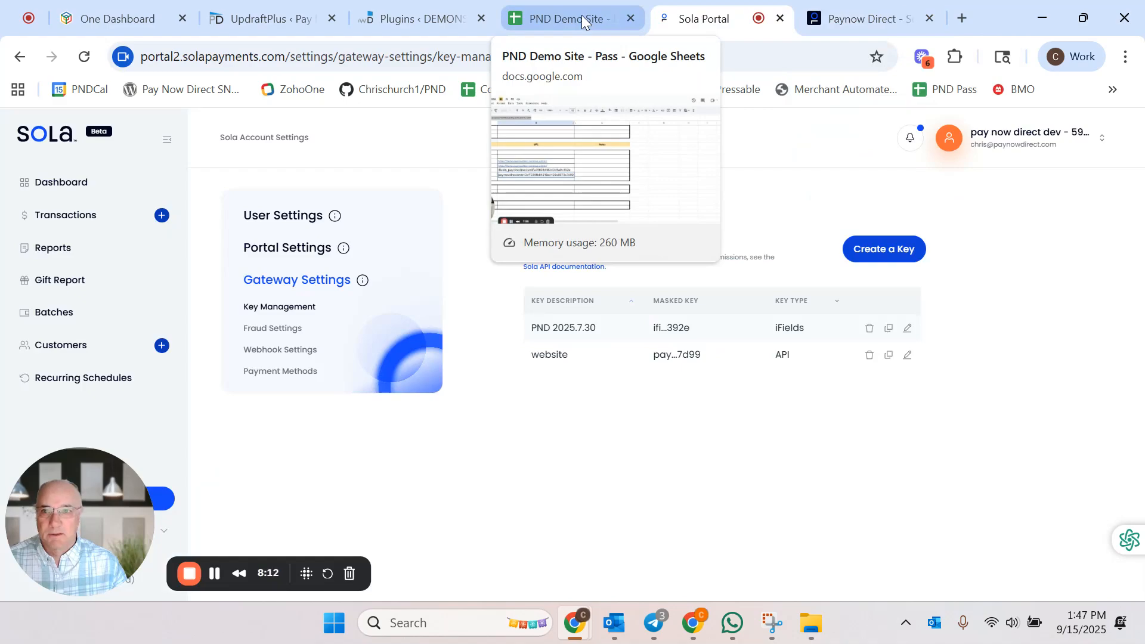
Step: Scroll through the installed plugins list to review the Cardknox and Pay Now Direct plugins
click(446, 20)
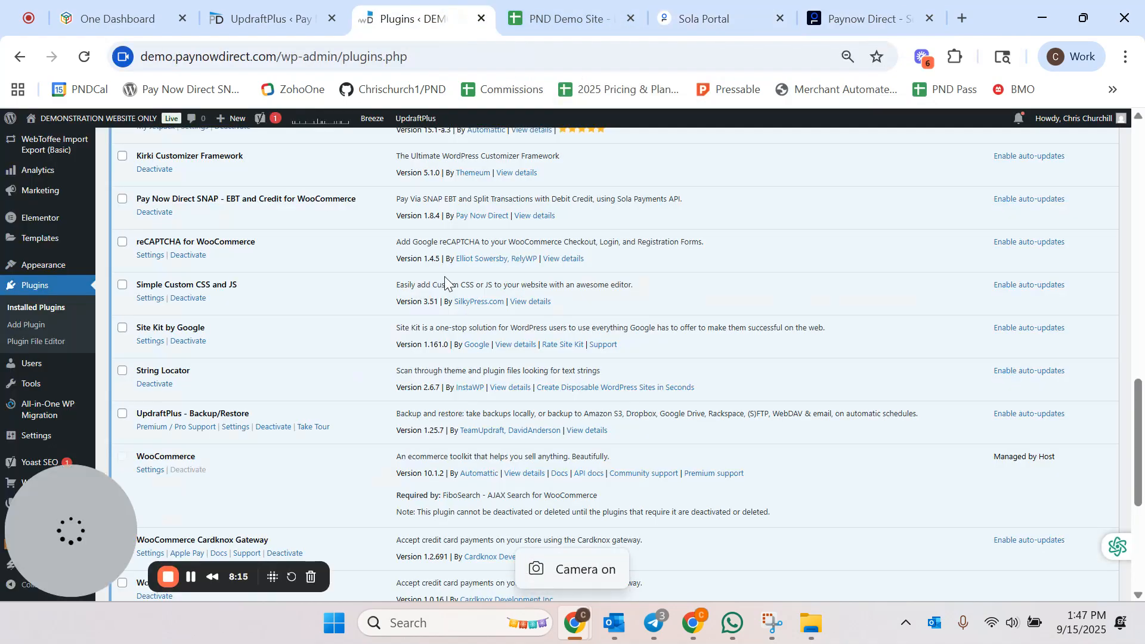
scroll(445, 278, down, 3)
scroll(445, 278, down, 2)
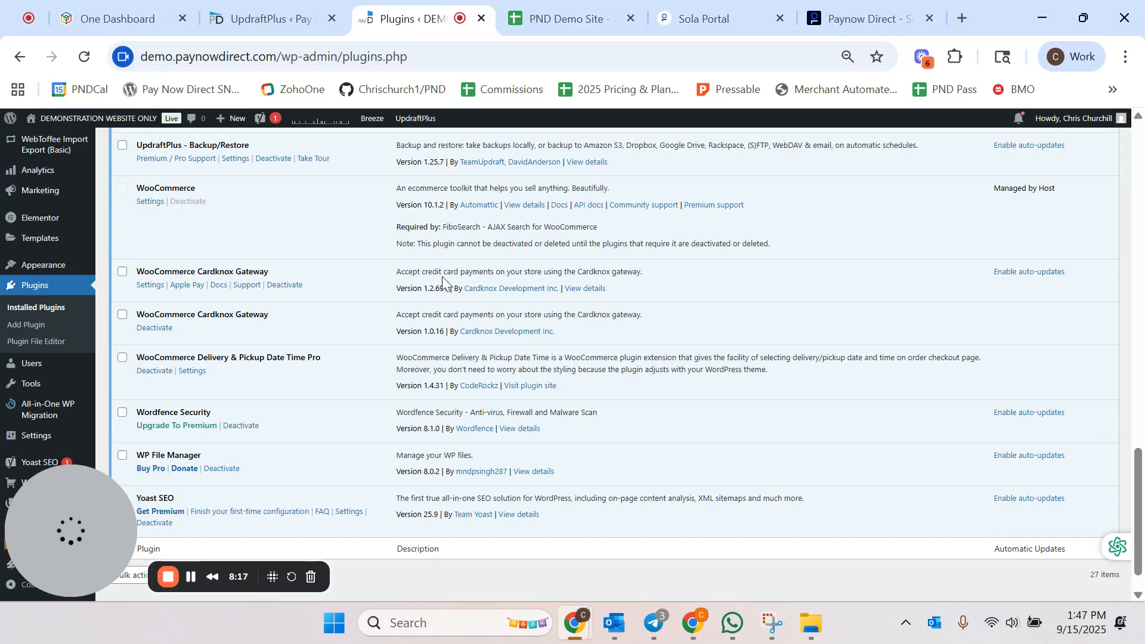
scroll(442, 281, up, 6)
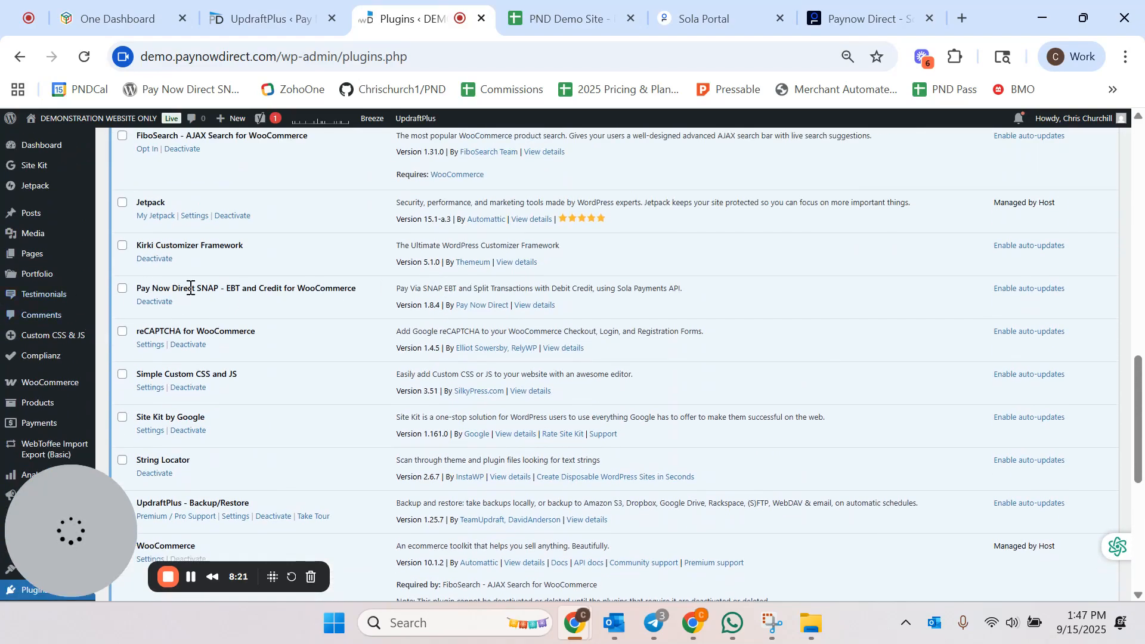
scroll(43, 358, down, 2)
Step: Open the Woo Cardknox Split Payment settings from the WooCommerce payment providers
mouse_move(46, 302)
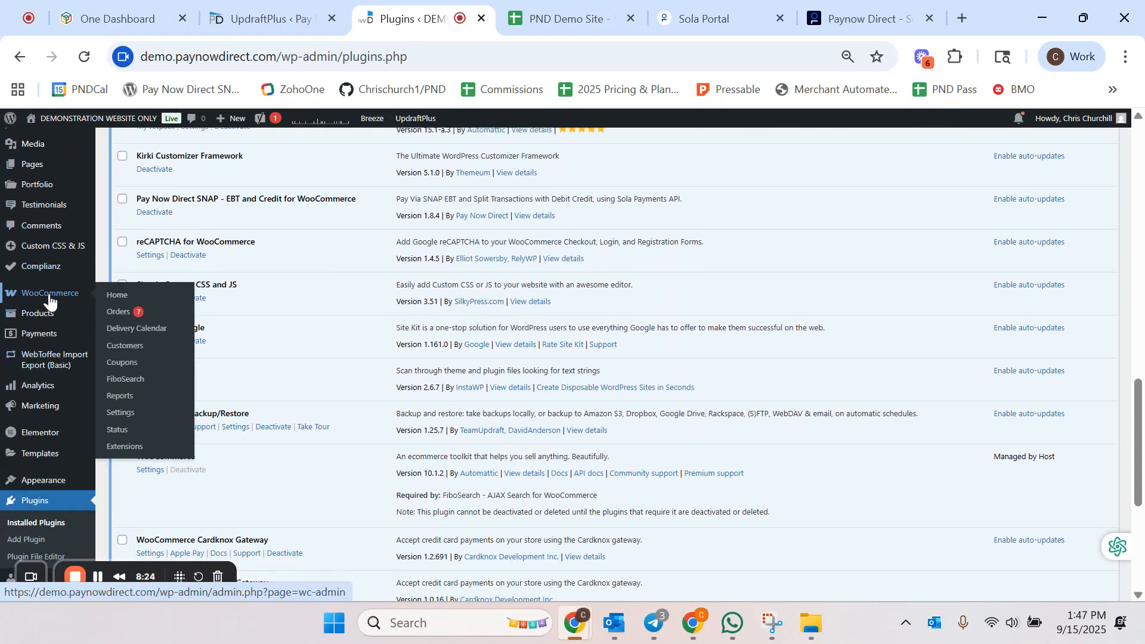
click(122, 411)
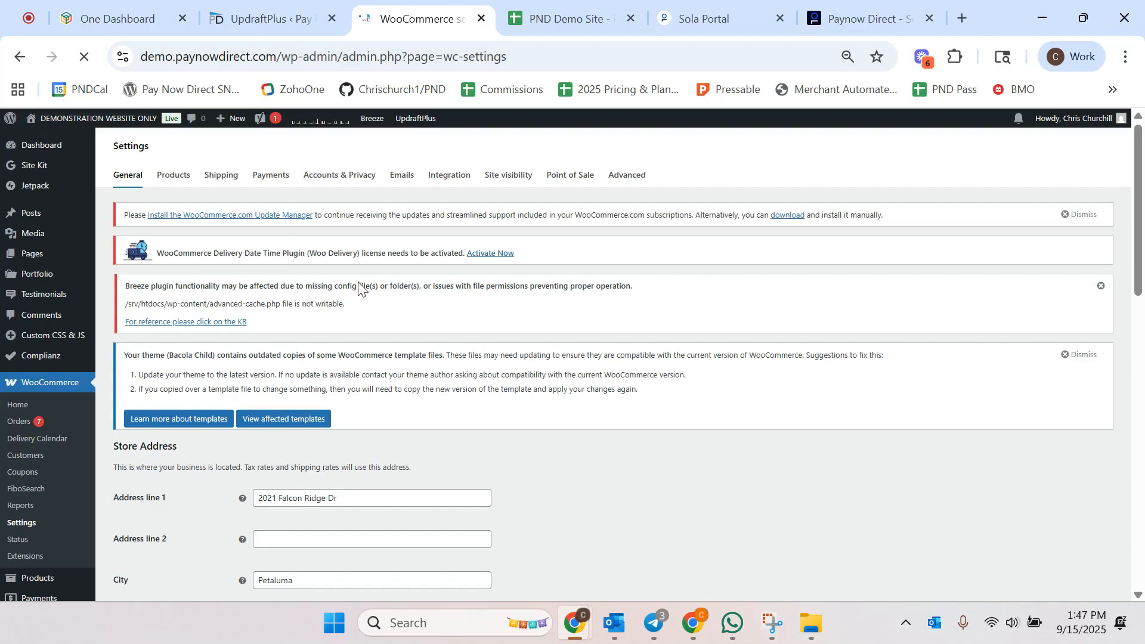
scroll(376, 293, down, 3)
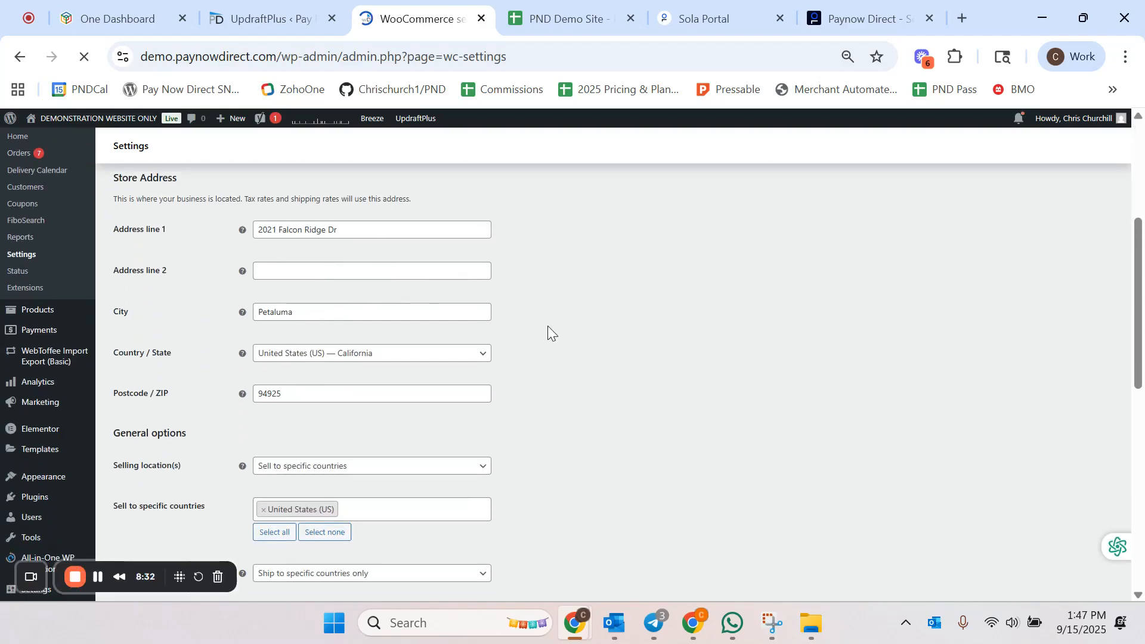
scroll(547, 325, up, 5)
click(282, 178)
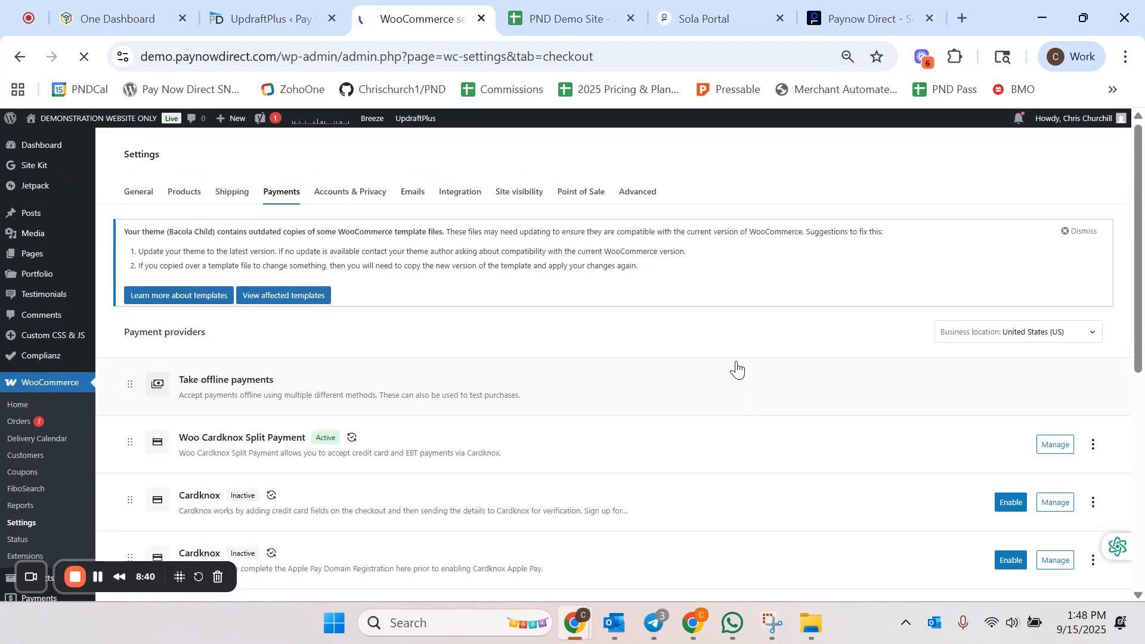
scroll(735, 373, down, 3)
scroll(735, 382, down, 1)
scroll(735, 391, up, 3)
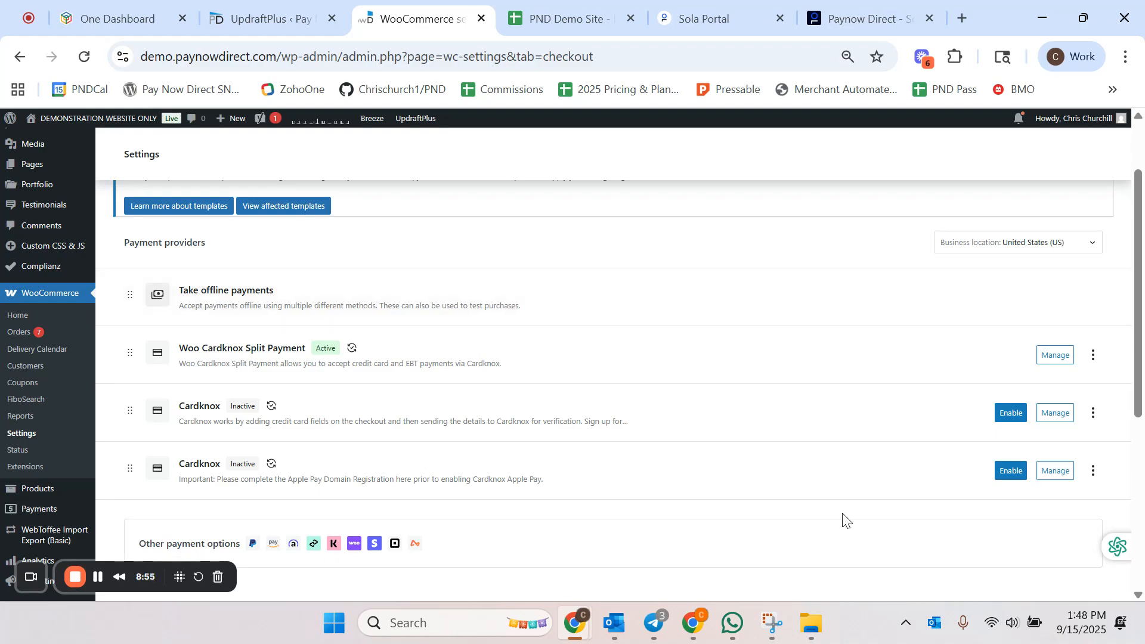
click(1059, 361)
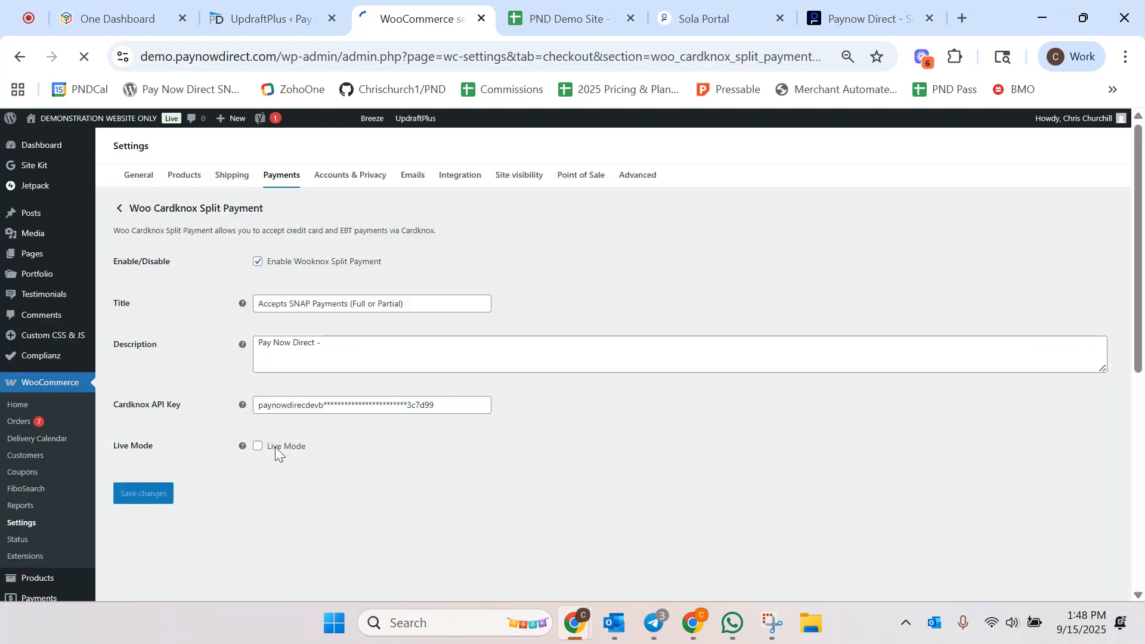
Step: Check the Cardknox API Key against the spreadsheet's Sola API key and save the Woo Cardknox Split Payment settings
scroll(288, 313, down, 2)
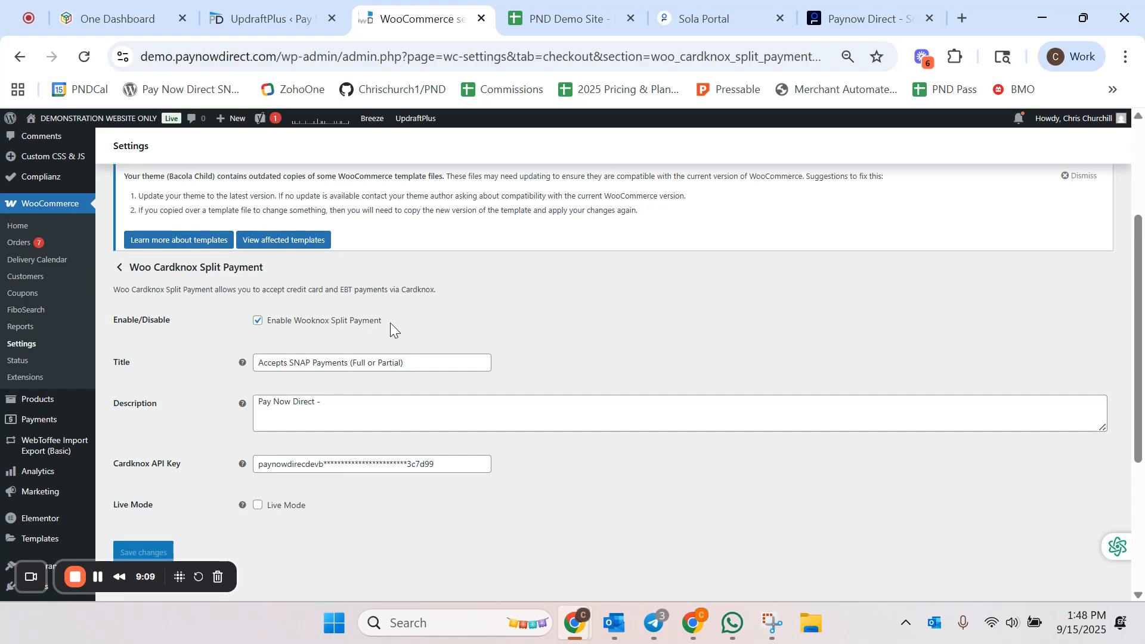
scroll(500, 323, down, 1)
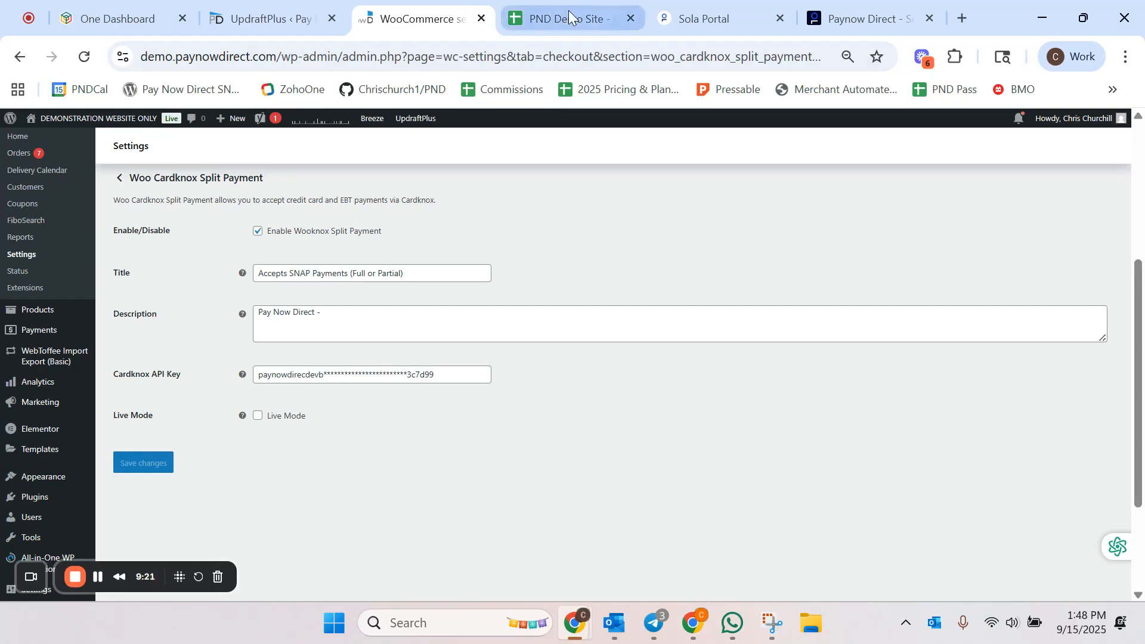
click(708, 18)
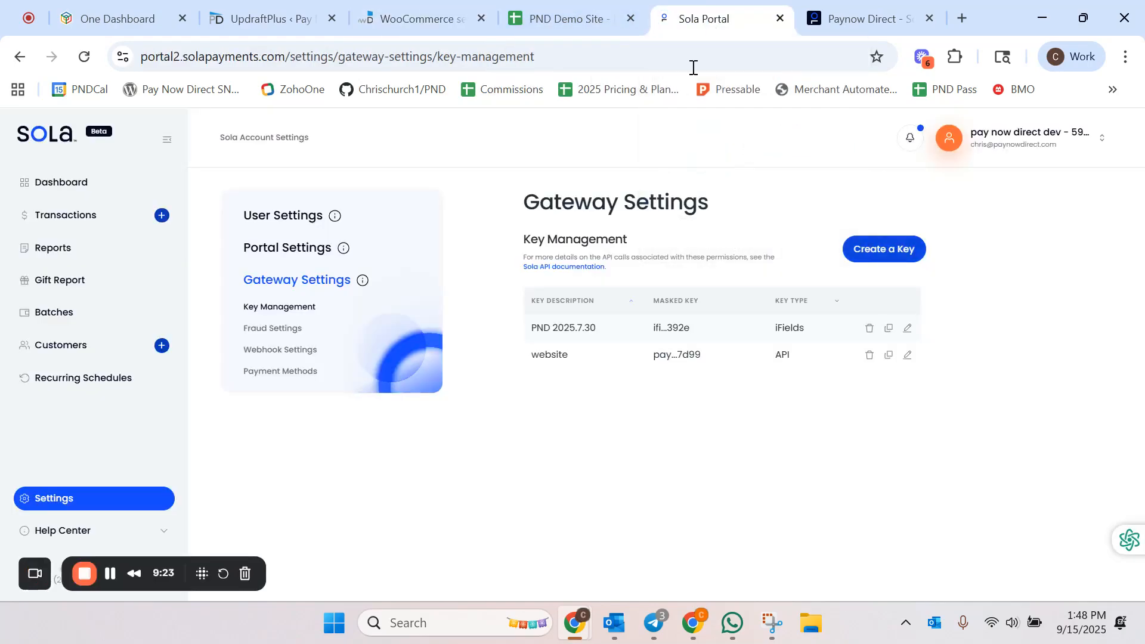
click(574, 22)
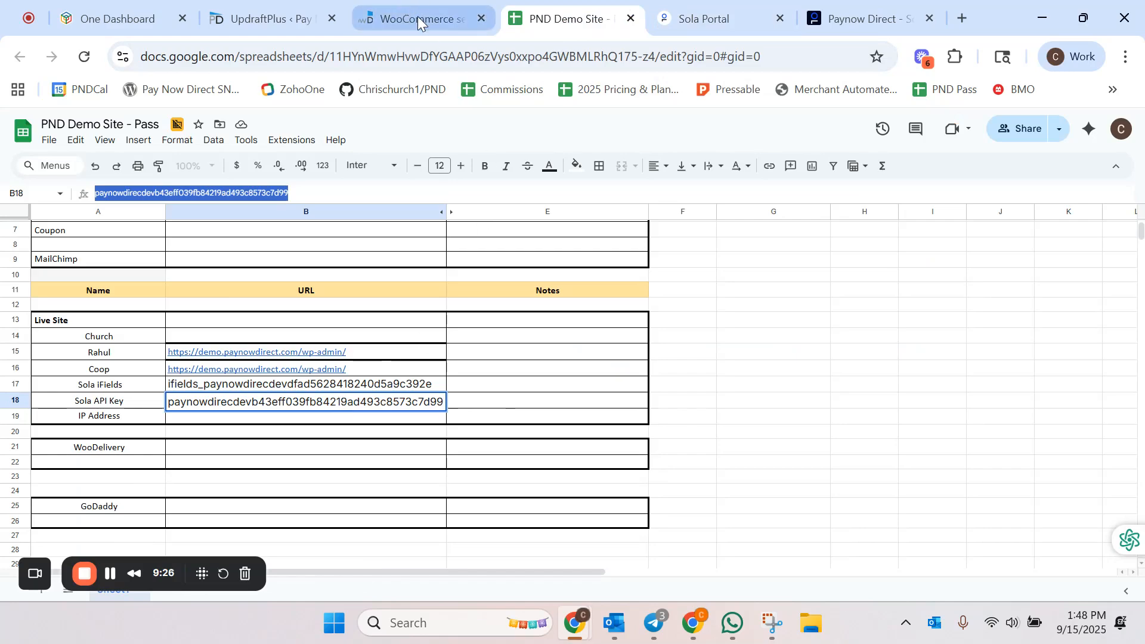
click(419, 22)
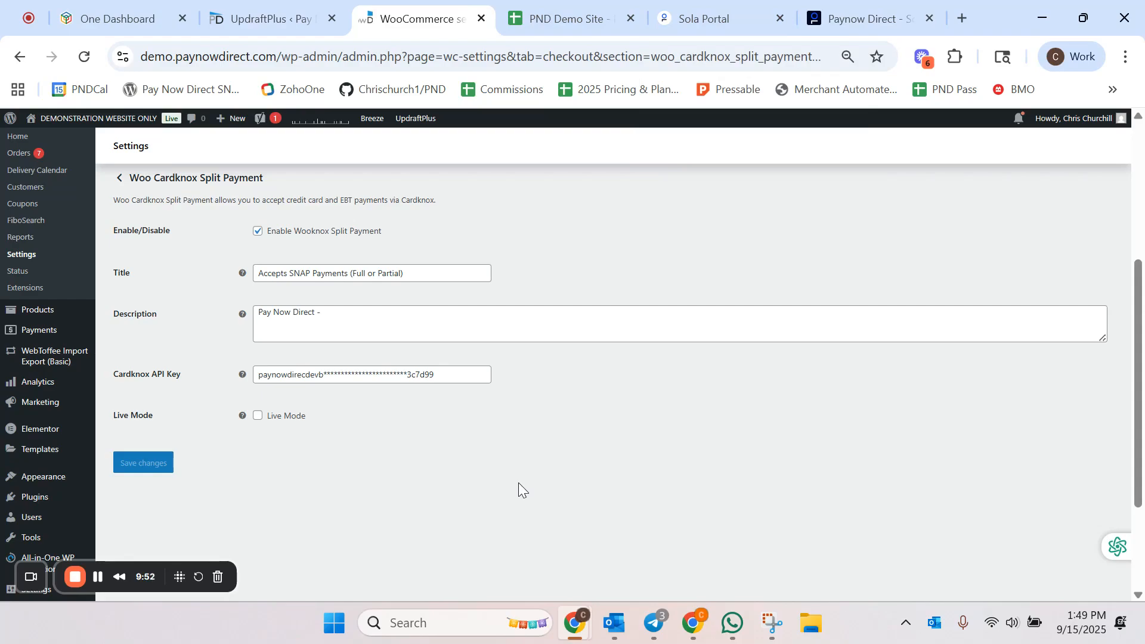
click(155, 465)
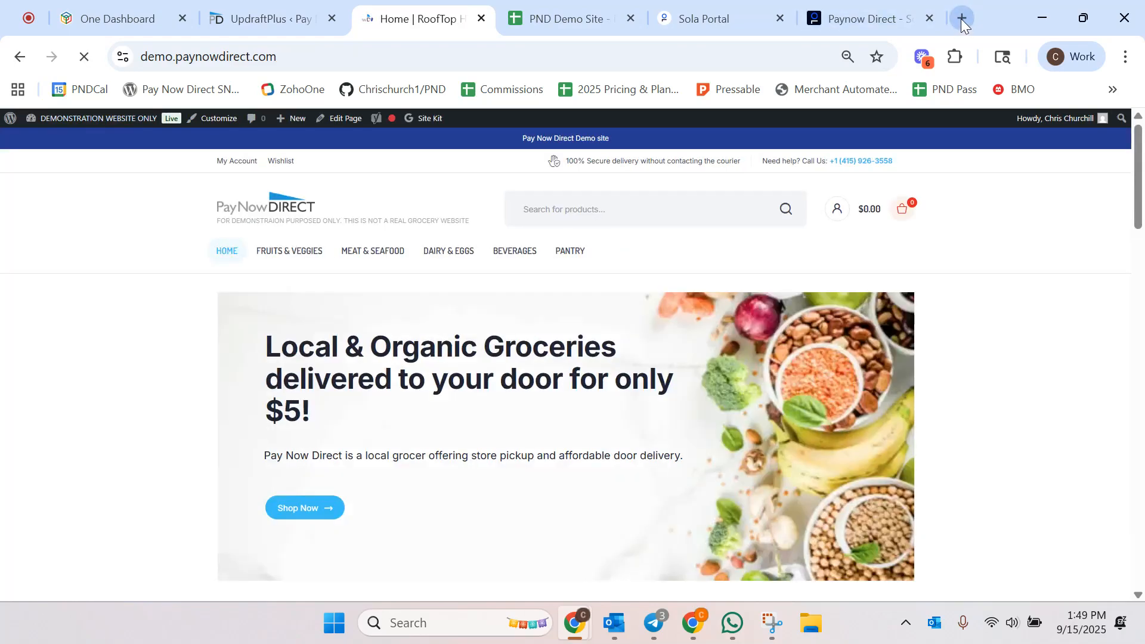
Step: Open a new browser tab
click(961, 18)
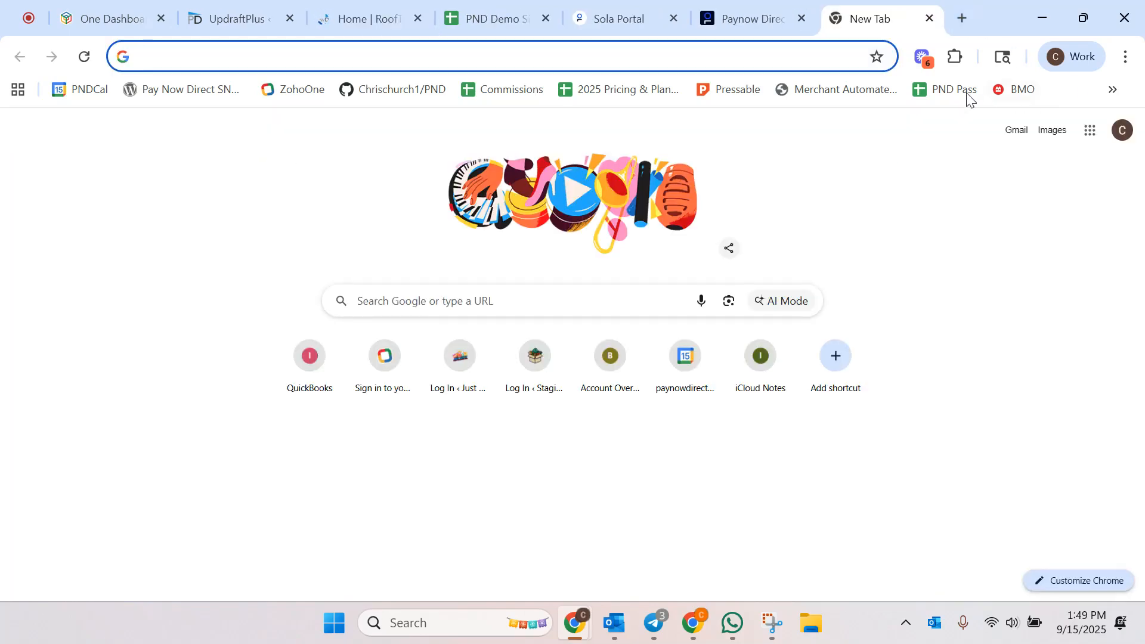
Step: Open the EBT test cards spreadsheet from the bookmarks and select the approved test card number
click(1112, 90)
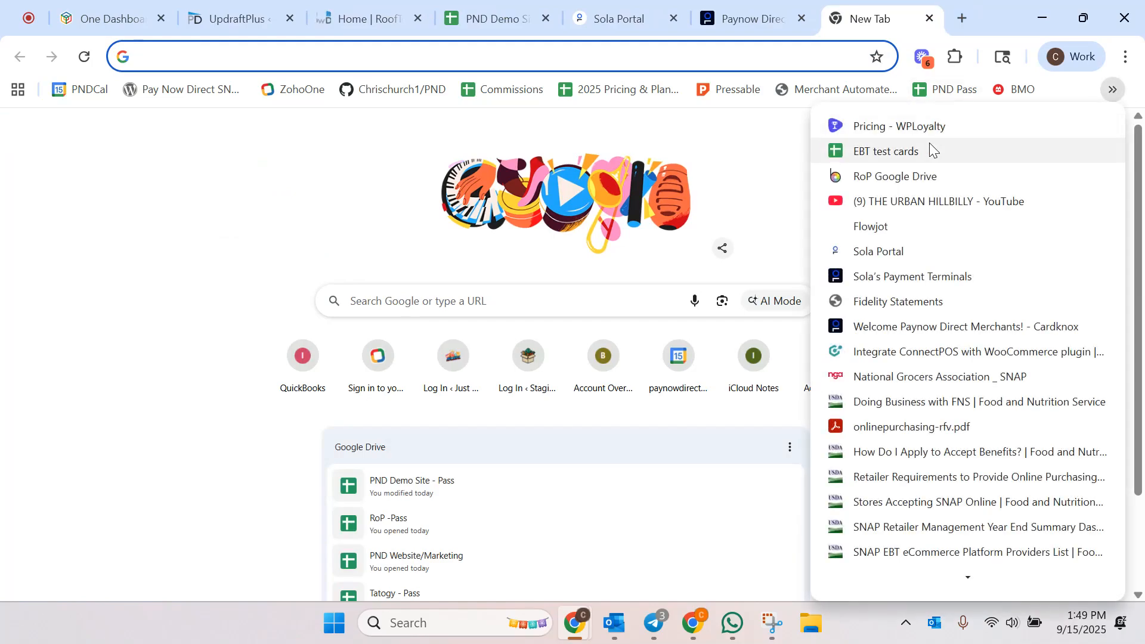
click(929, 150)
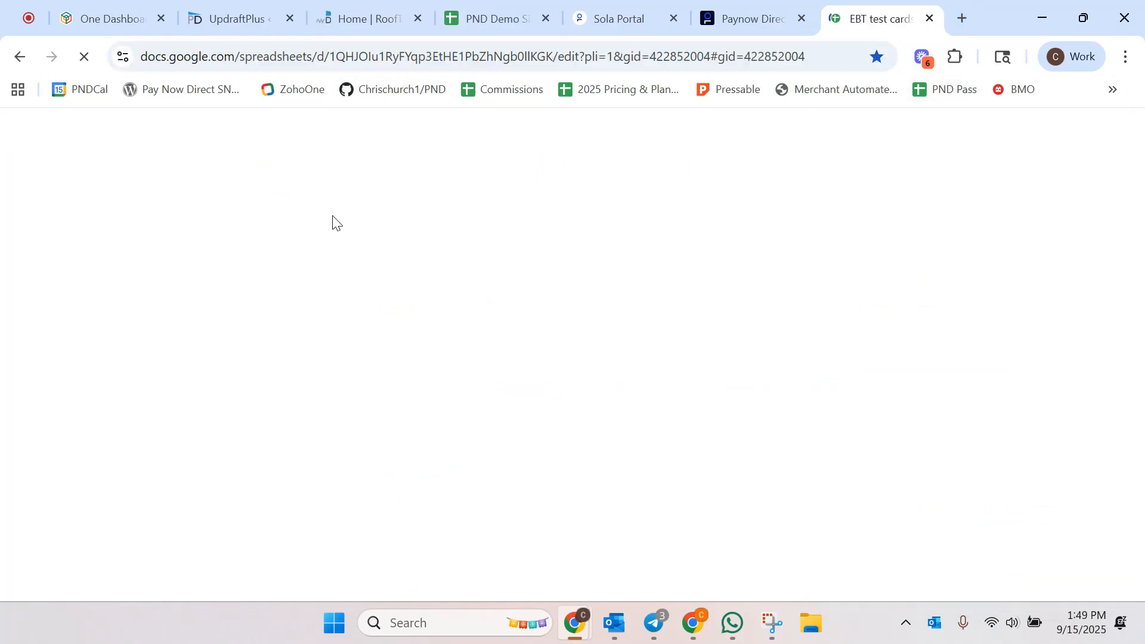
click(129, 254)
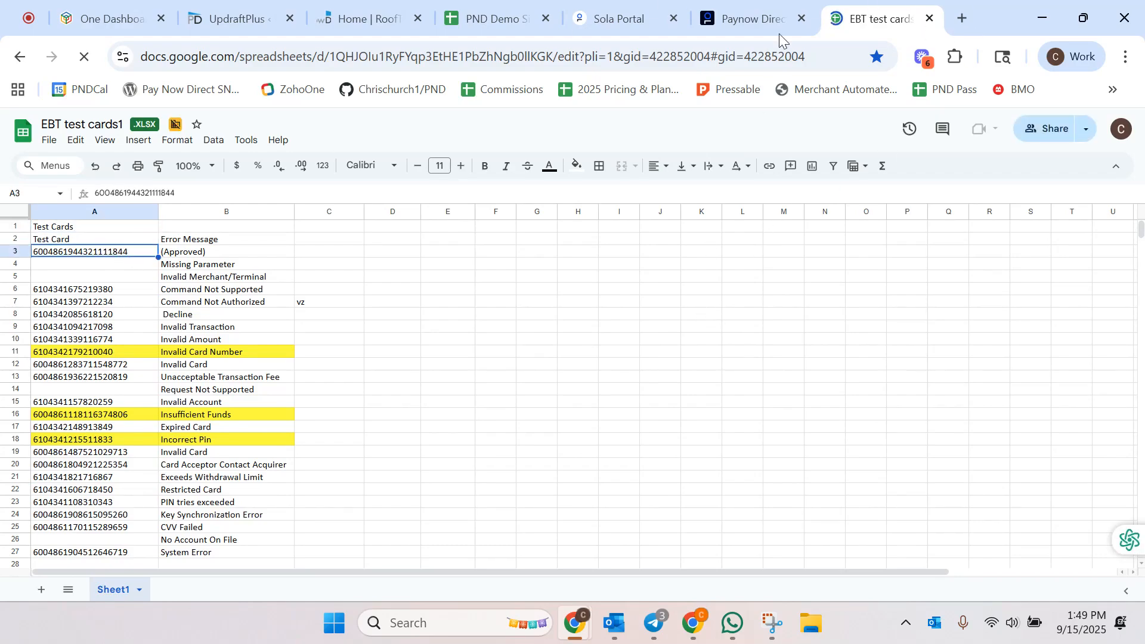
Step: Switch to the demo store tab, review the Vegan Chicken Shrooms product page, and open the cart
click(357, 18)
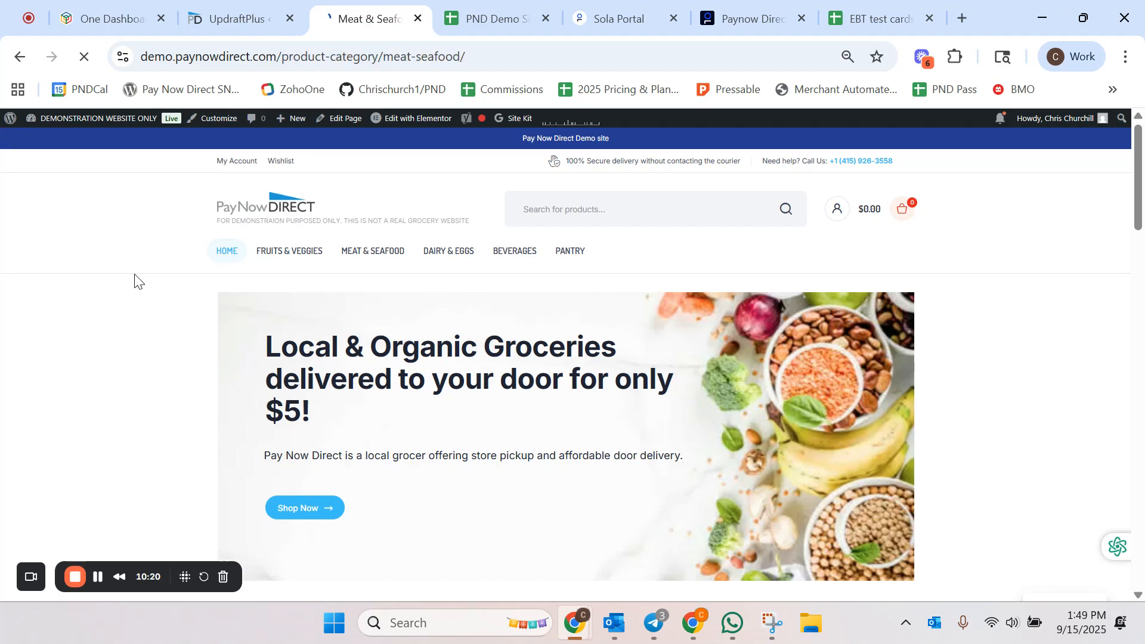
scroll(138, 282, down, 1)
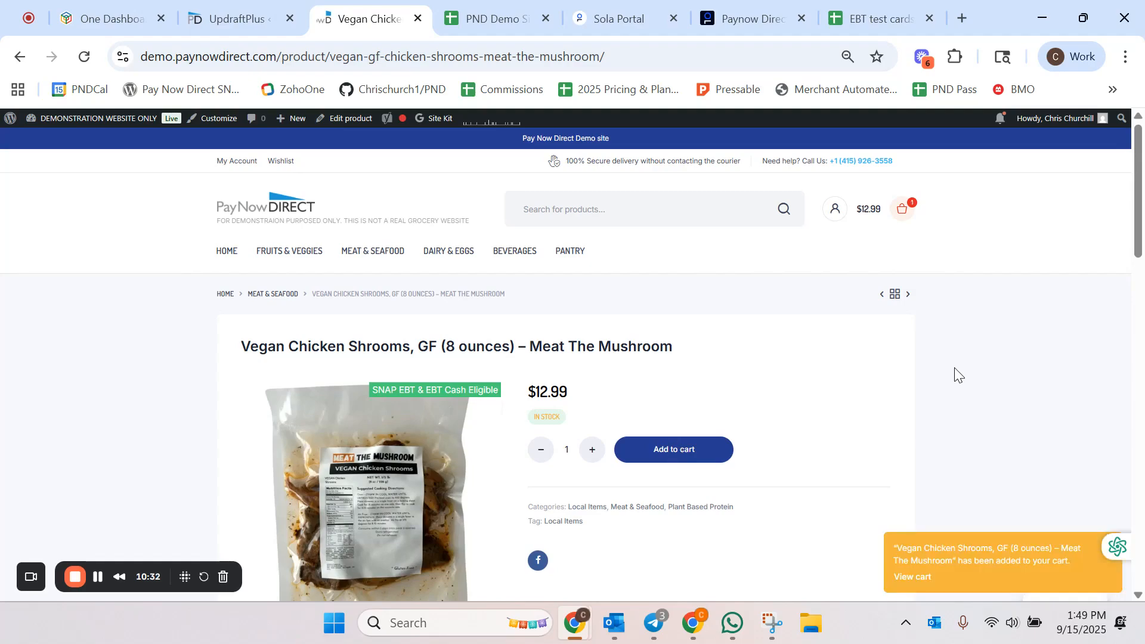
scroll(955, 275, down, 10)
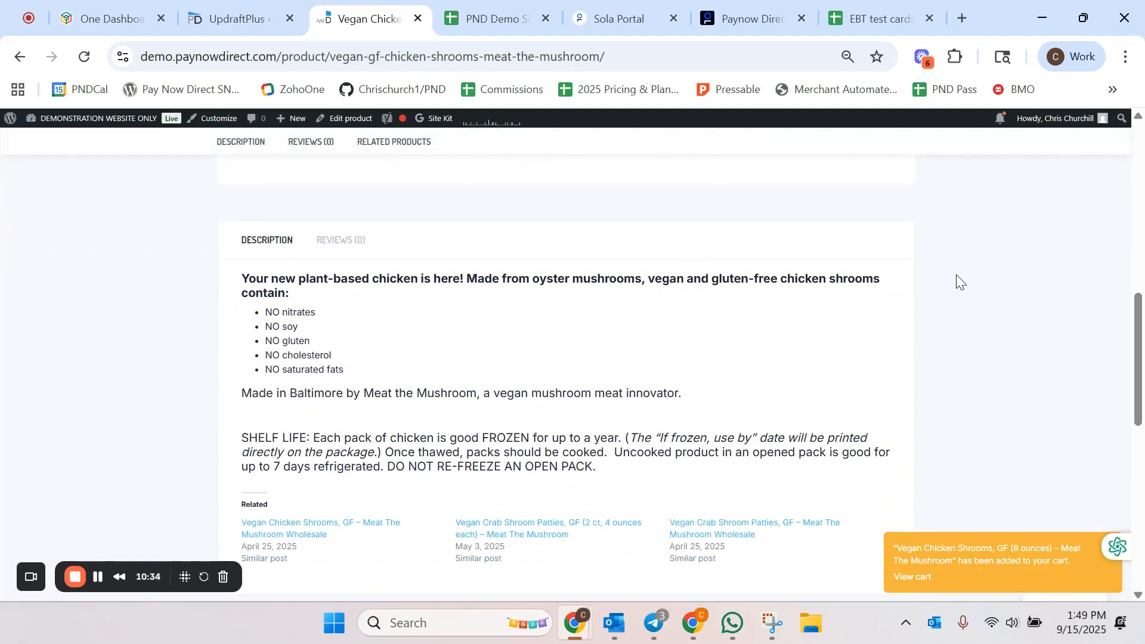
scroll(956, 274, up, 10)
scroll(956, 274, up, 1)
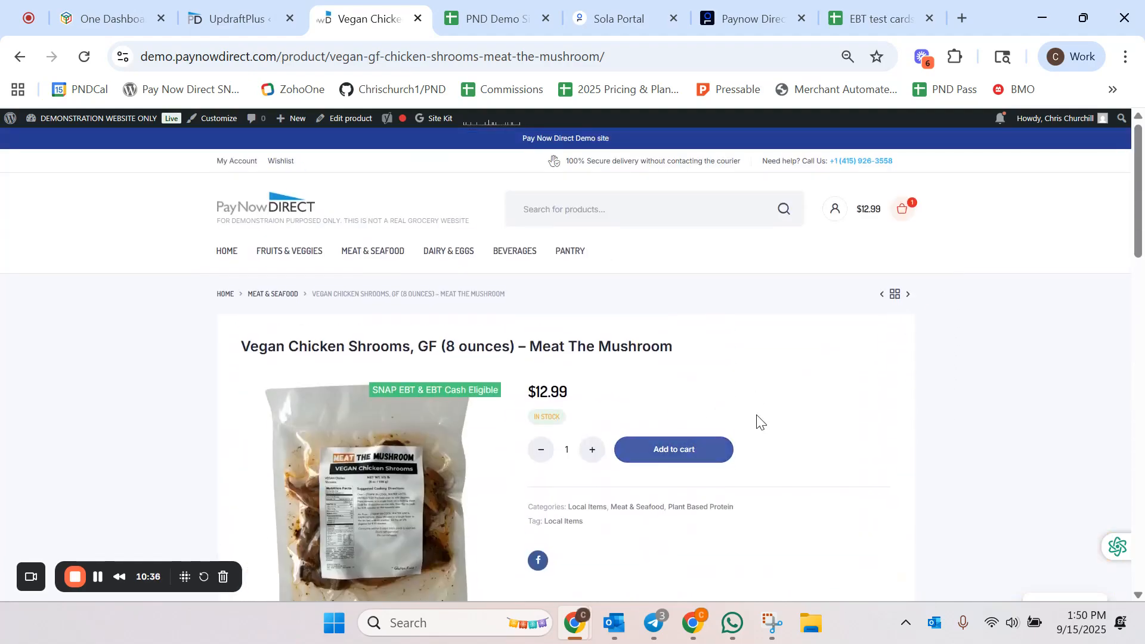
click(829, 352)
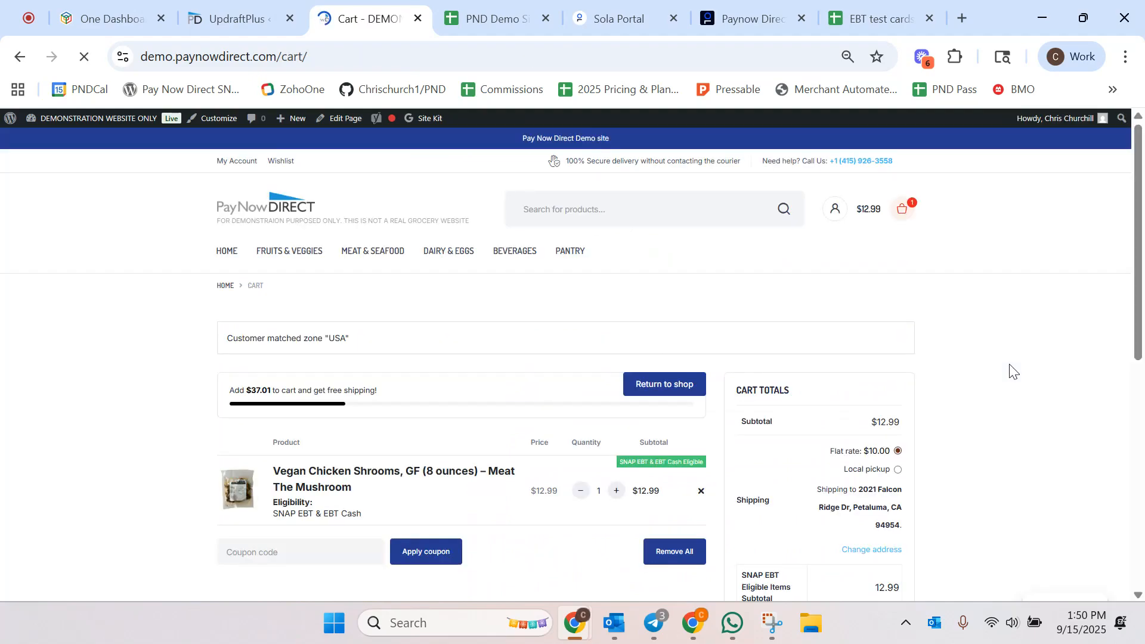
Step: Switch the cart's shipping option to Local pickup and back to Flat rate
scroll(994, 364, down, 1)
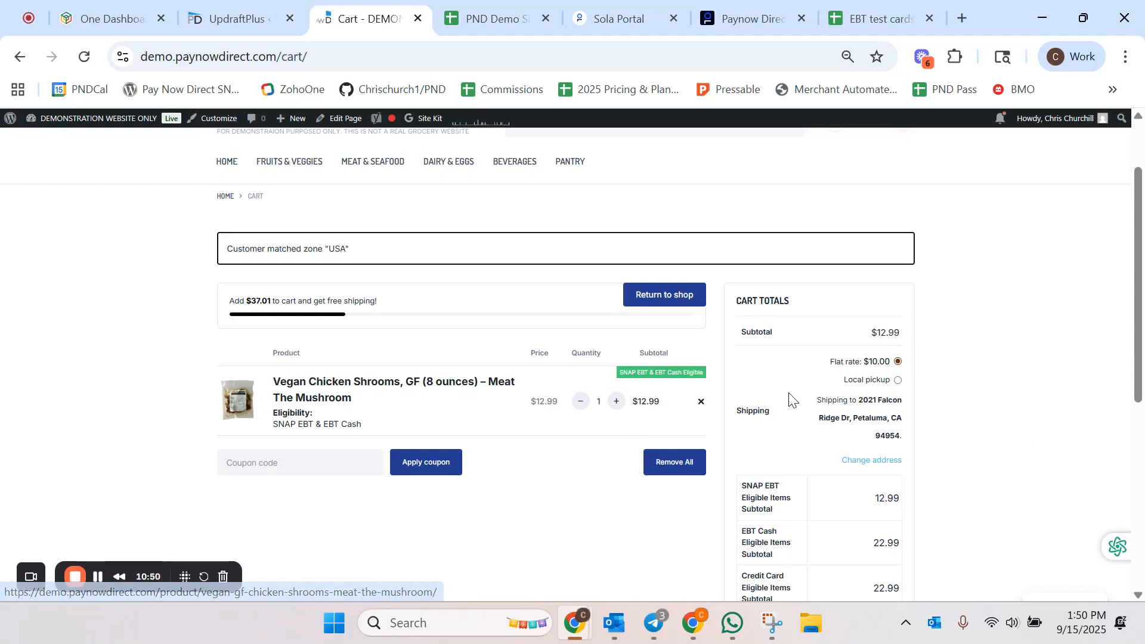
scroll(814, 381, down, 1)
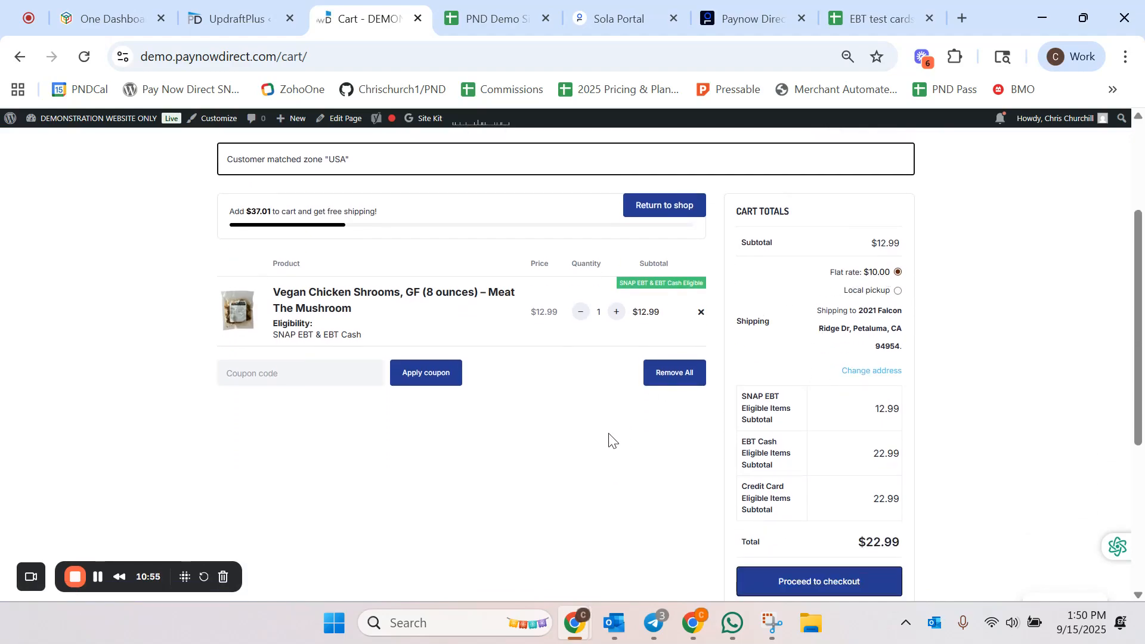
click(899, 292)
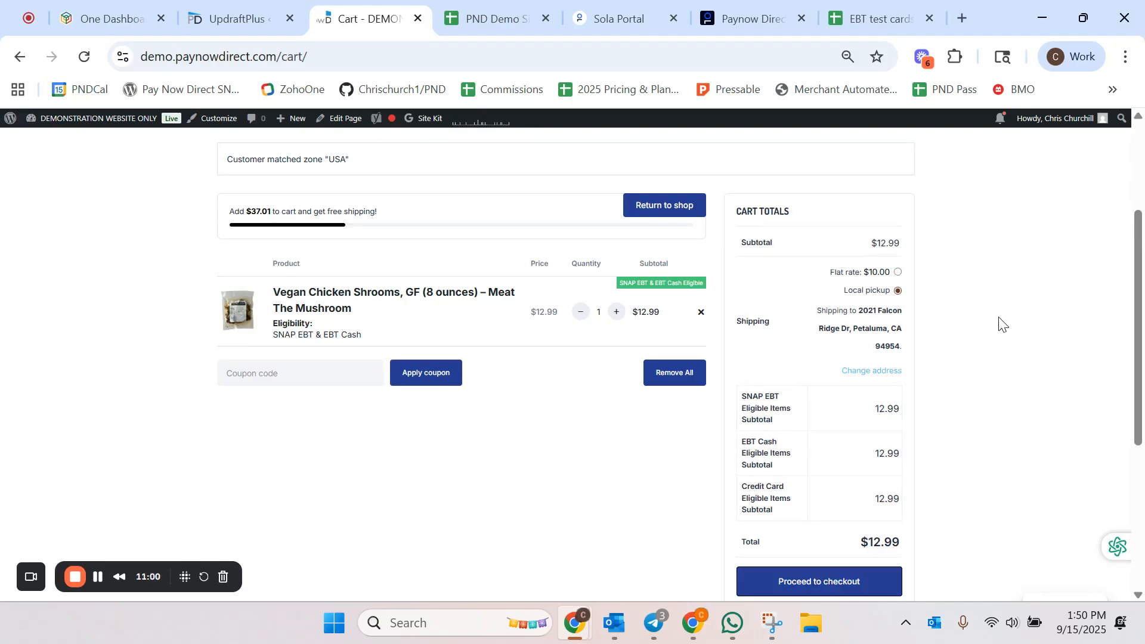
click(897, 272)
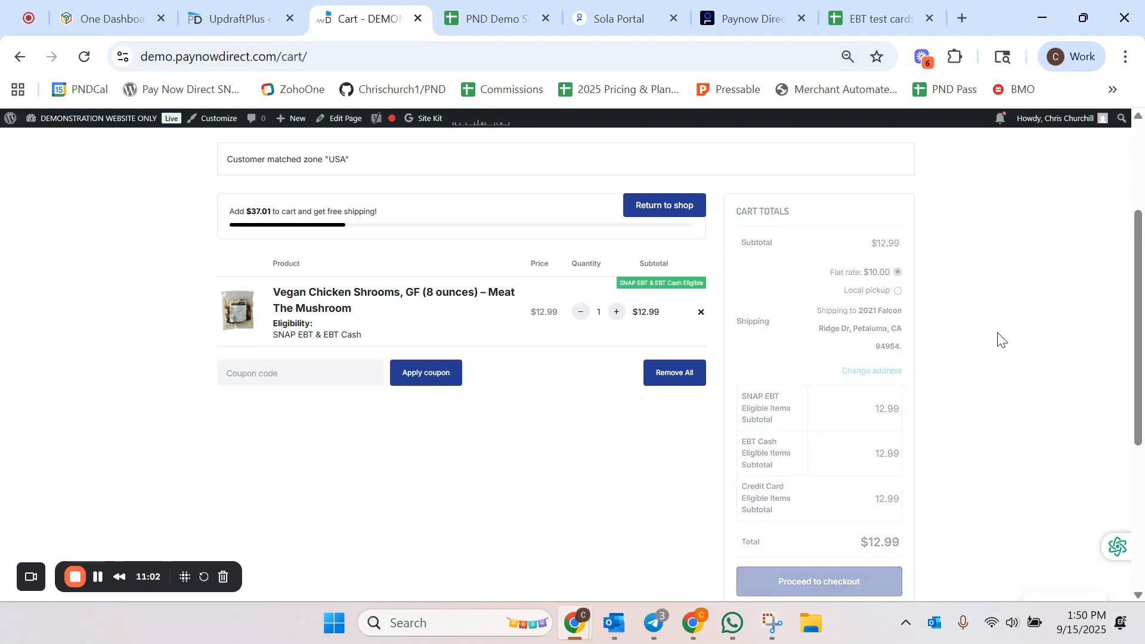
Step: Review the cart's SNAP EBT, EBT Cash and credit card subtotals and proceed to checkout
scroll(934, 301, down, 1)
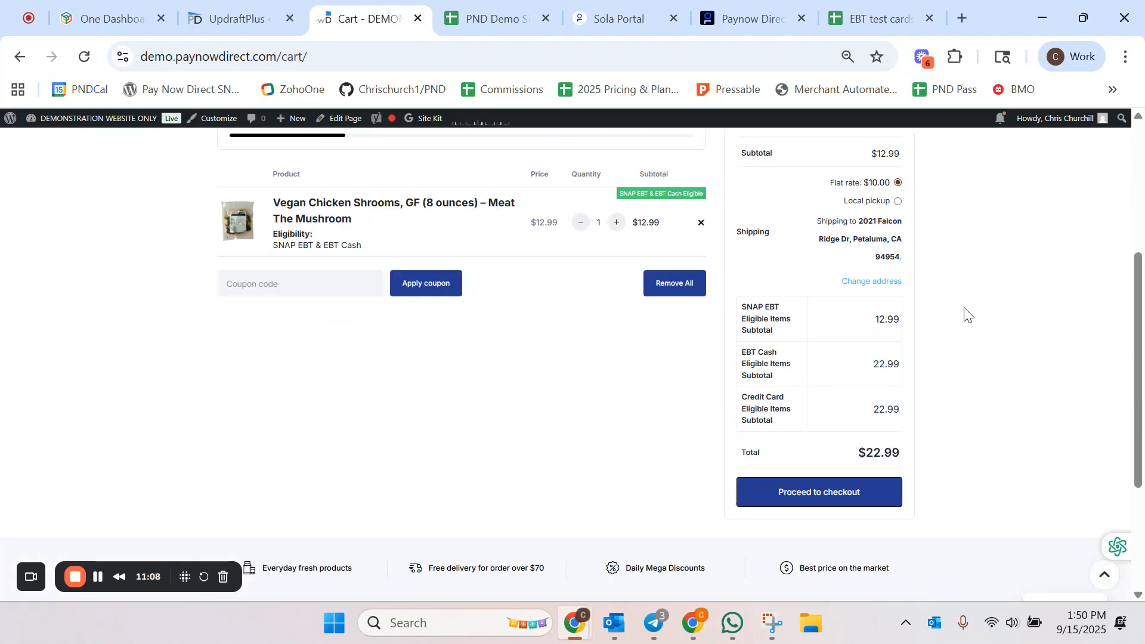
scroll(968, 314, down, 1)
scroll(967, 314, up, 2)
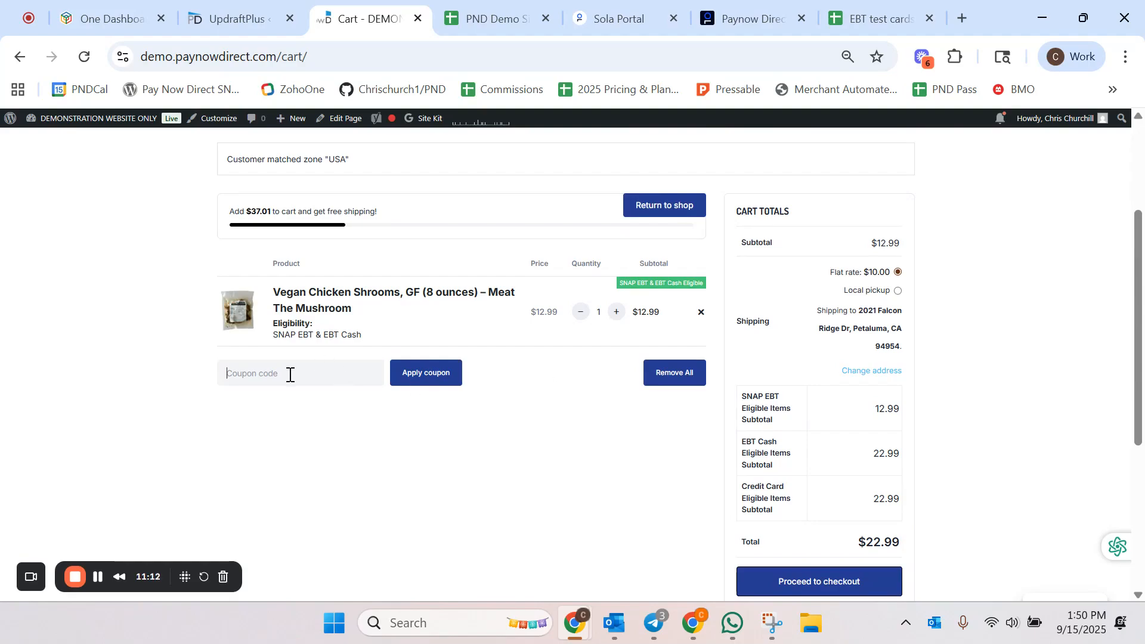
scroll(529, 486, down, 1)
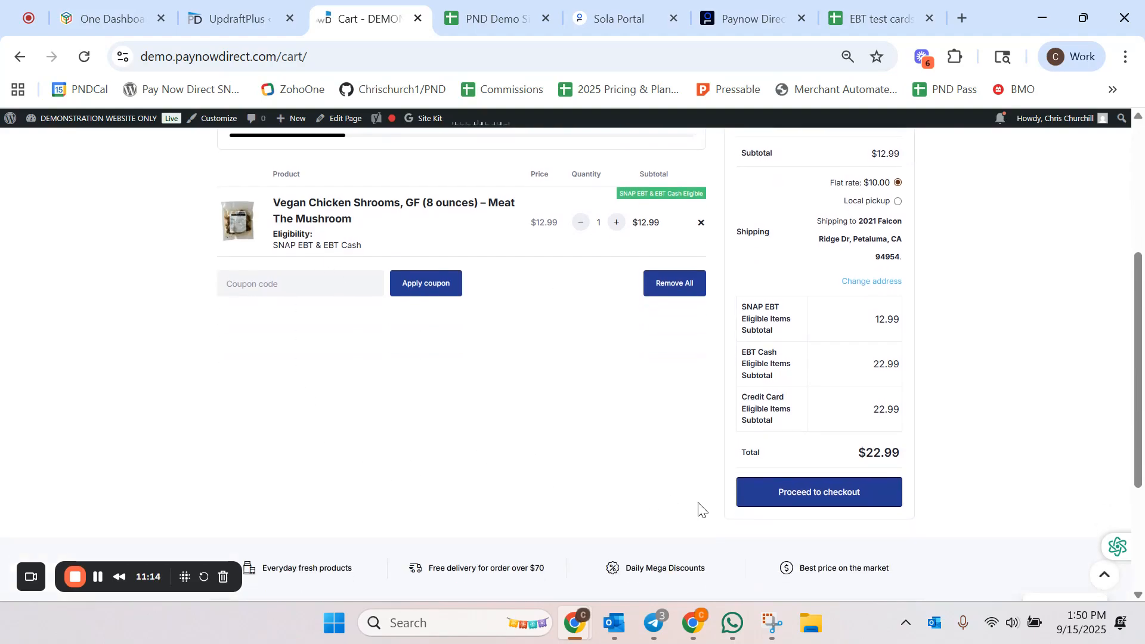
click(817, 504)
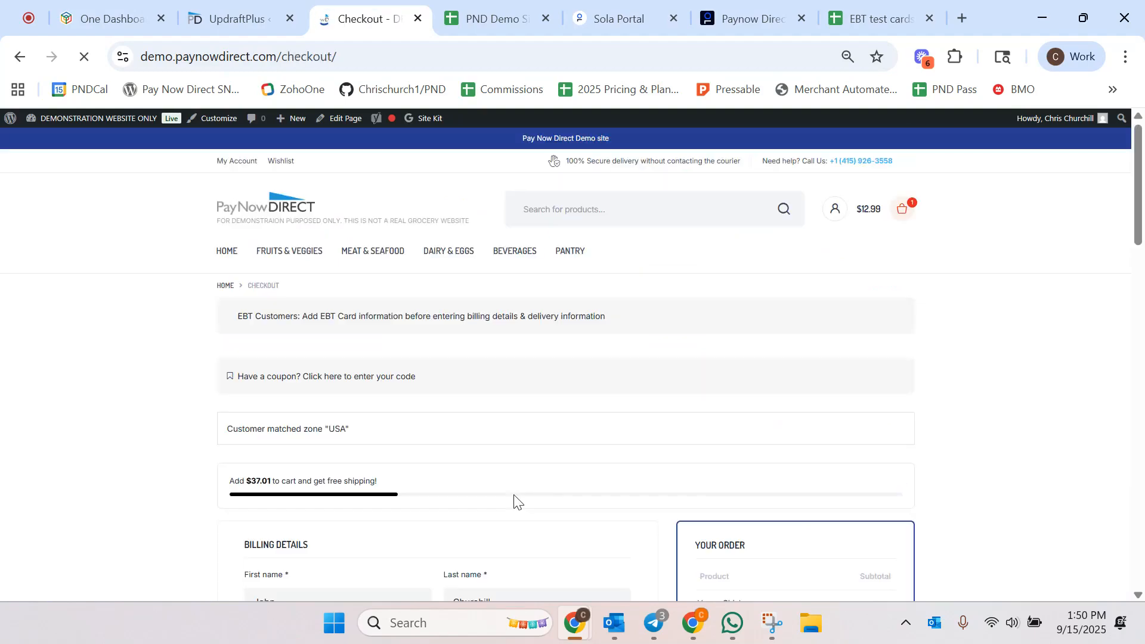
Step: Open the Organic Cinnamon Sticks product in the admin, uncheck EBT Cash Eligible, and update the product
mouse_move(64, 124)
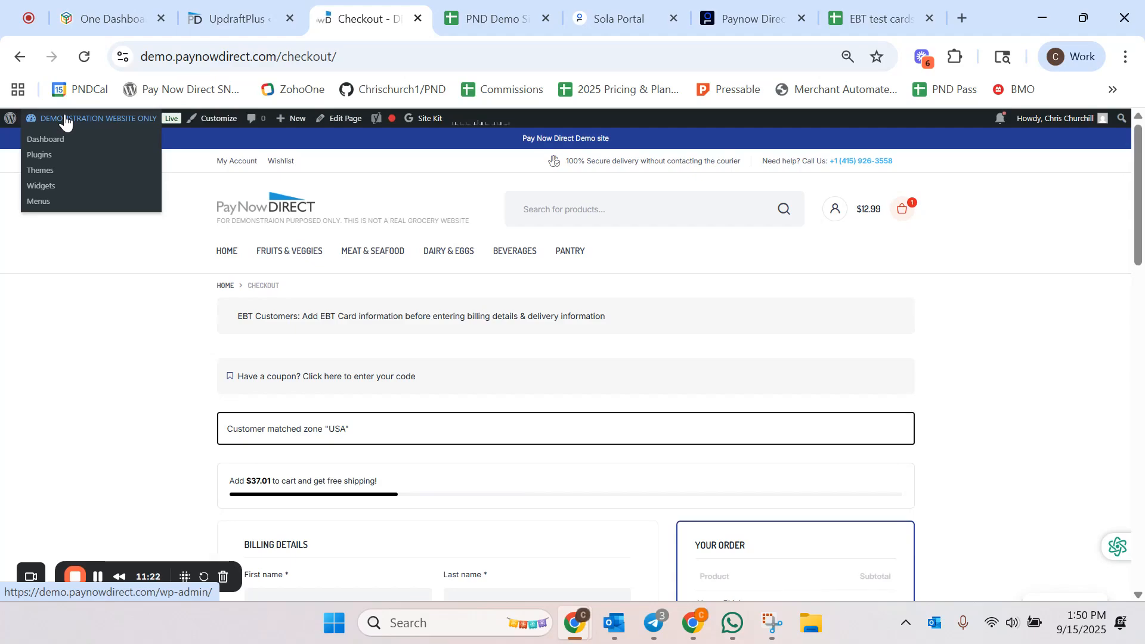
click(72, 201)
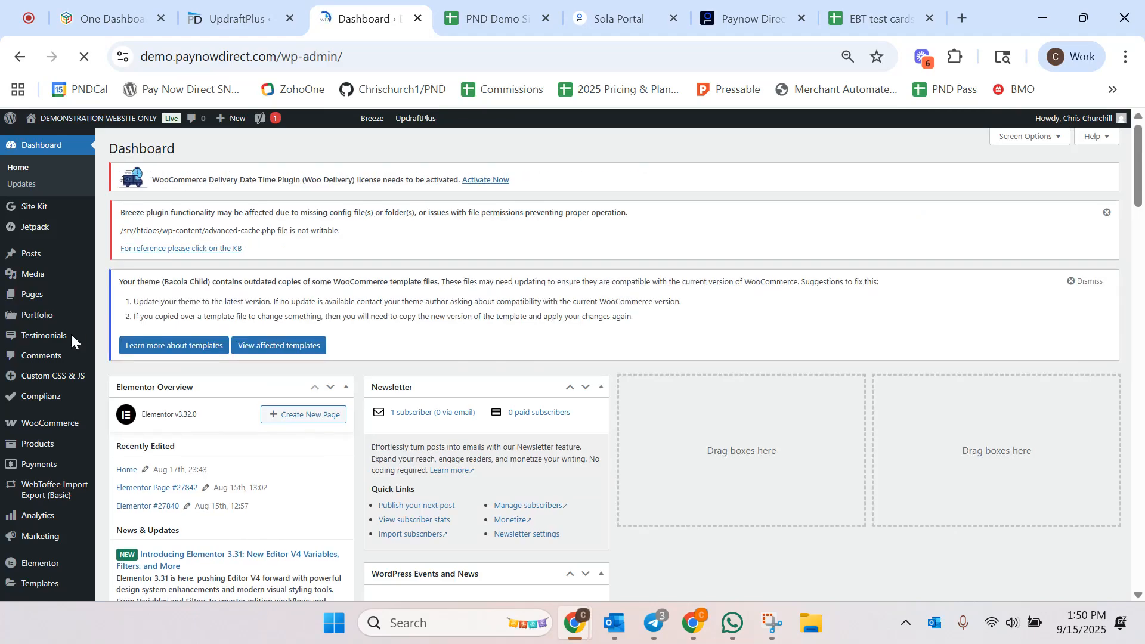
mouse_move(37, 372)
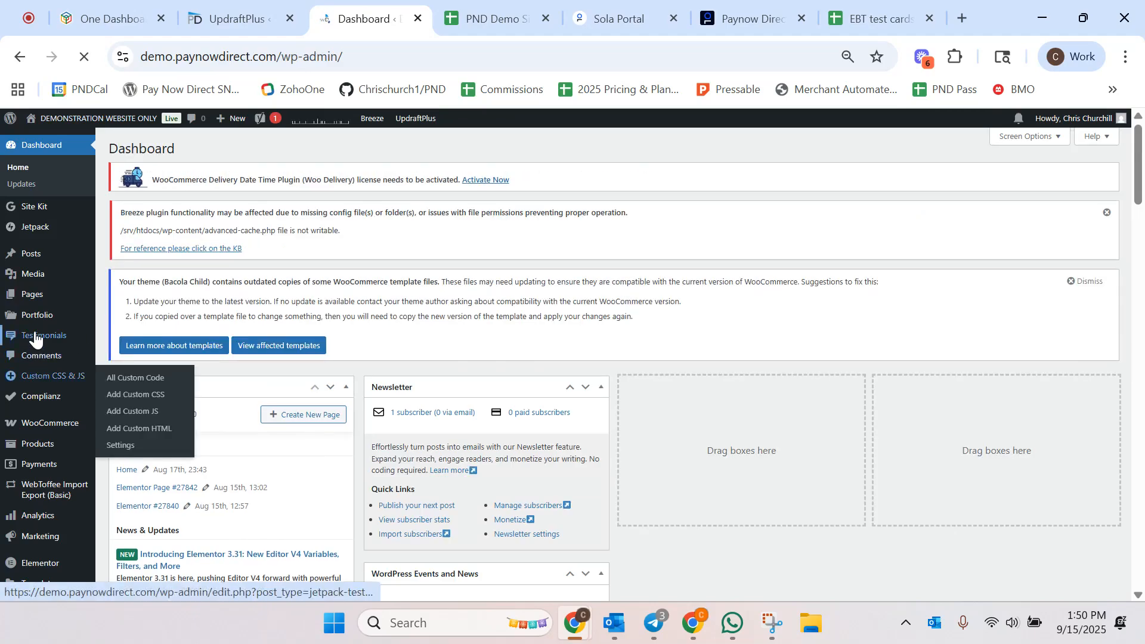
mouse_move(46, 450)
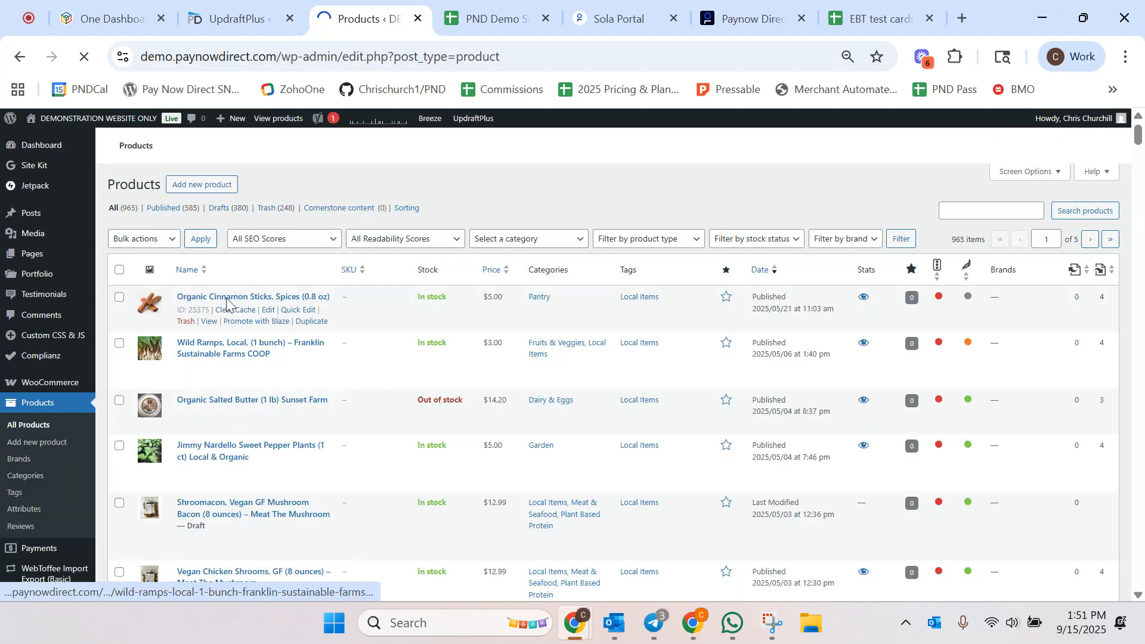
click(227, 296)
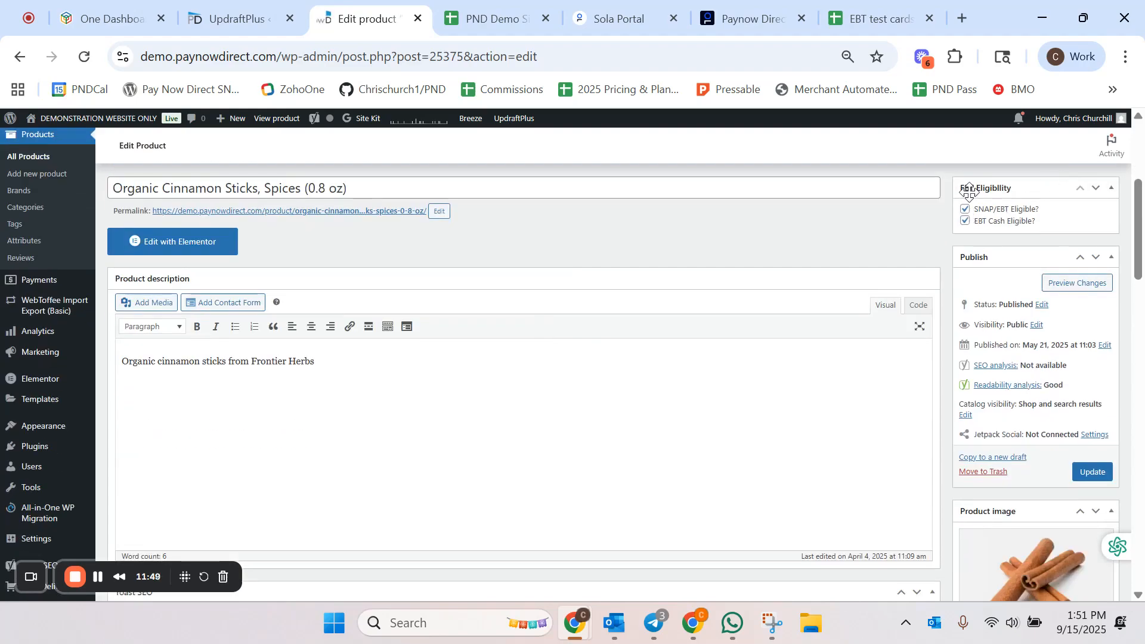
click(965, 223)
click(1090, 474)
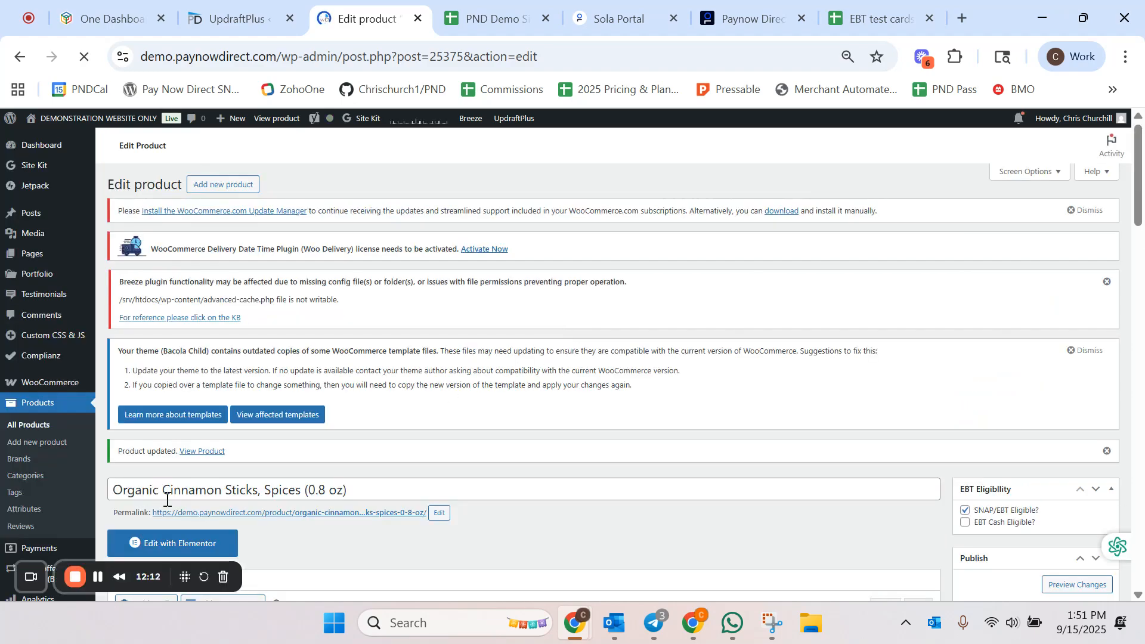
Step: Copy Cinnamon Sticks from the product title, search the storefront for it, and open the product
drag(164, 489, 258, 488)
key(ctrl+c)
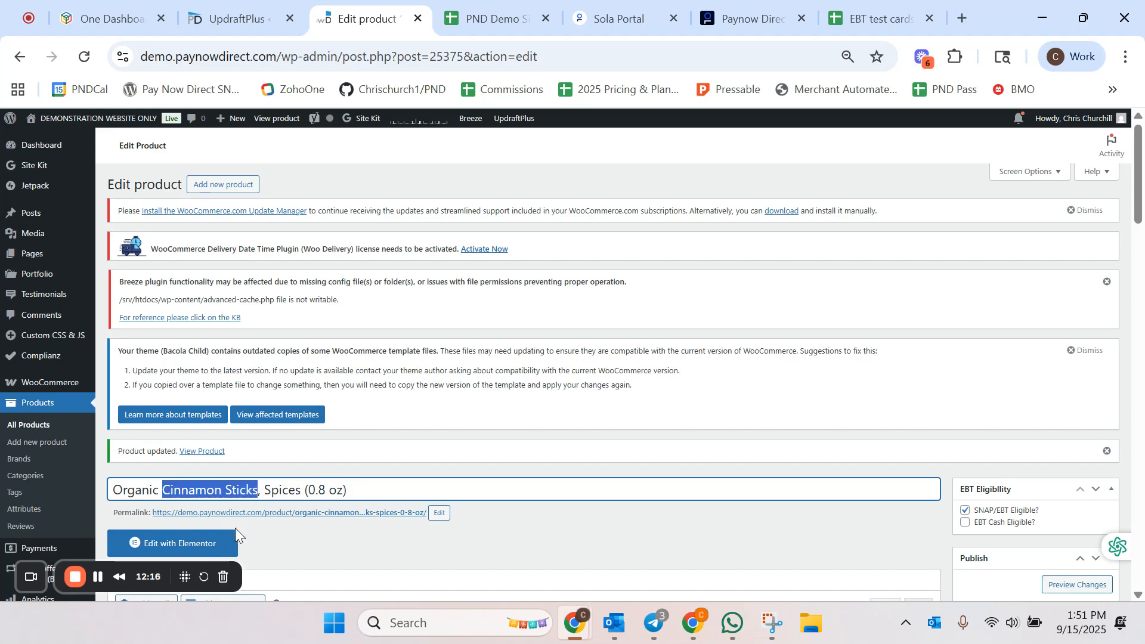
click(82, 121)
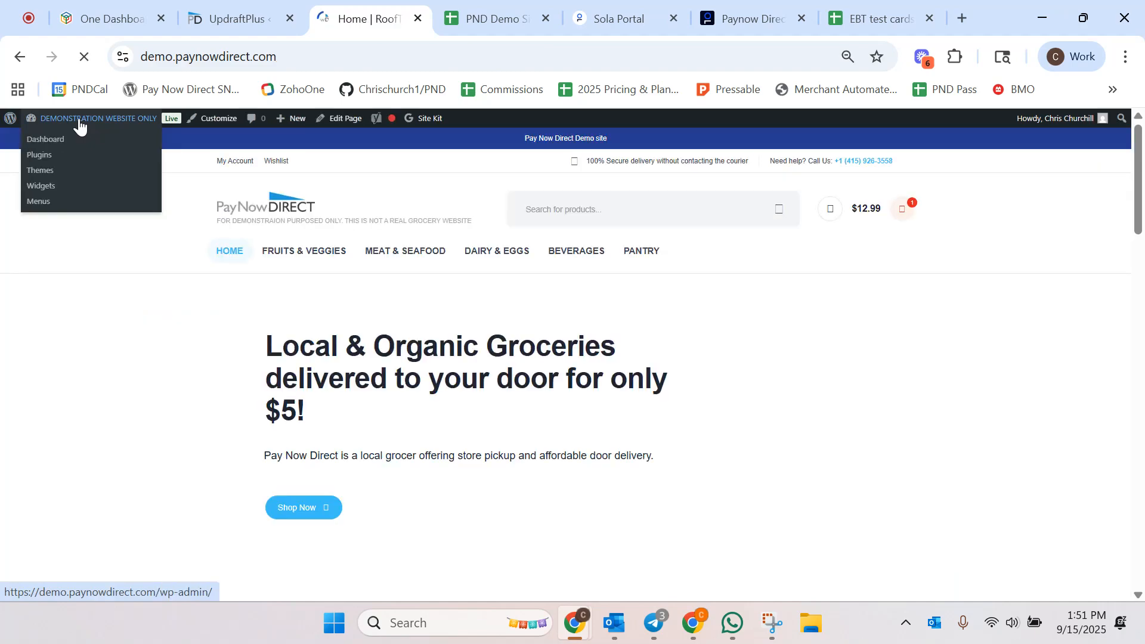
click(560, 205)
key(ctrl+v)
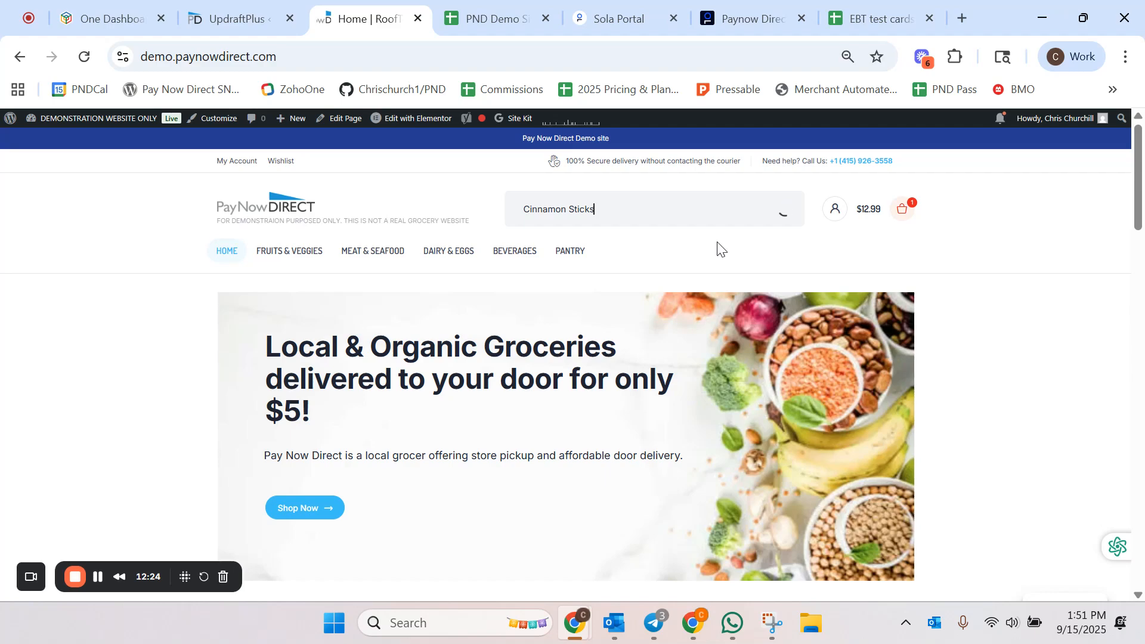
click(649, 246)
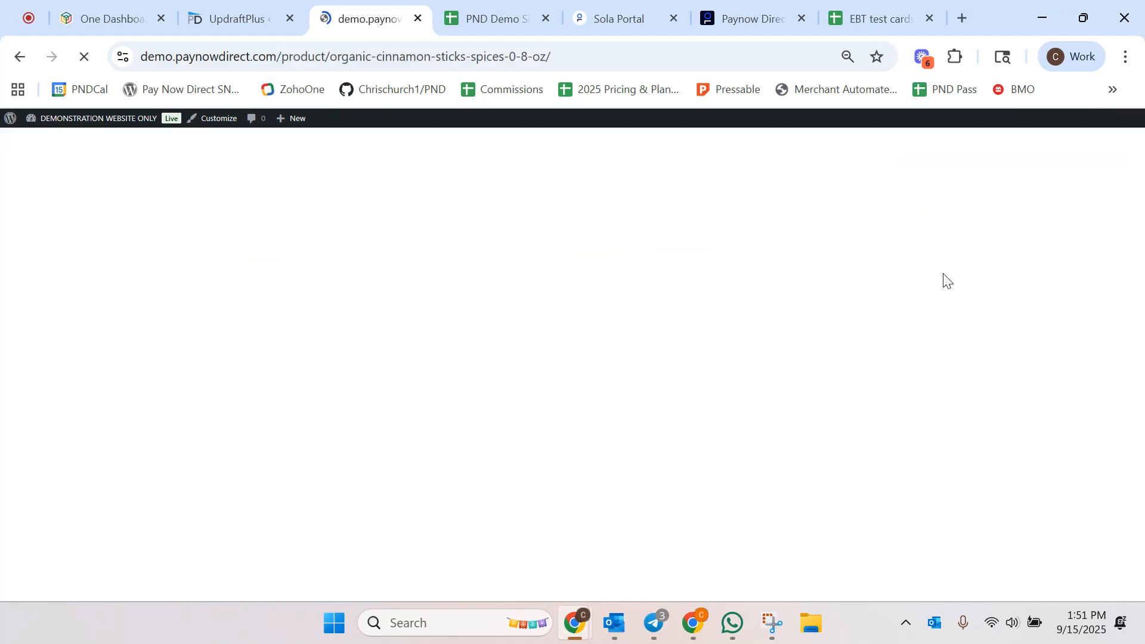
Step: Add the Organic Cinnamon Sticks to the cart and proceed to checkout
mouse_move(858, 207)
click(710, 396)
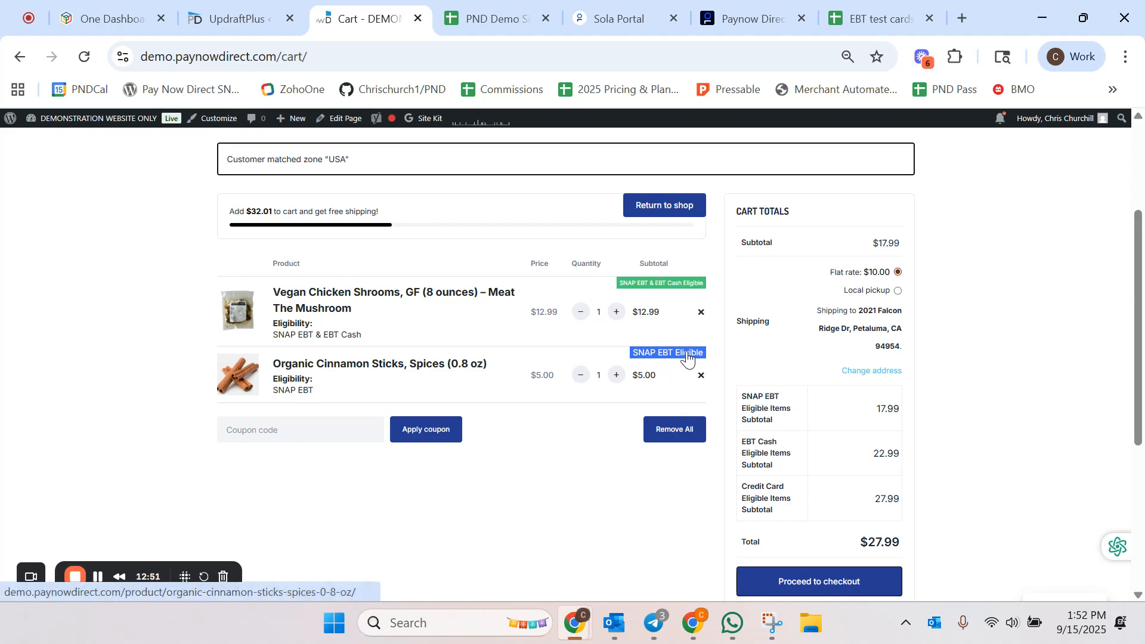
scroll(608, 470, down, 1)
scroll(608, 467, up, 1)
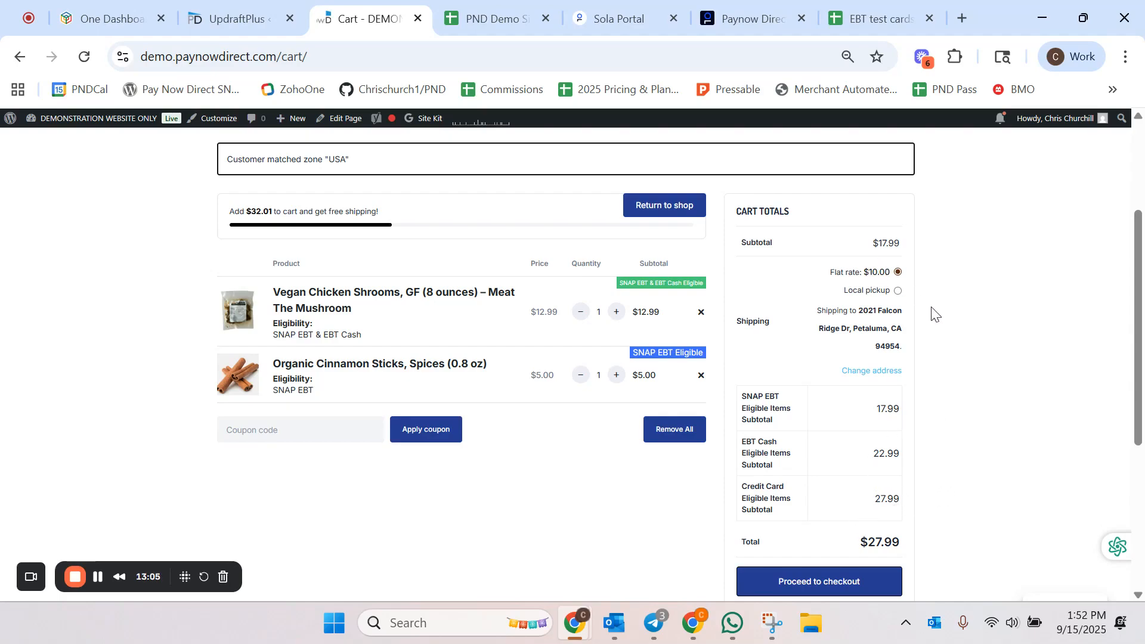
scroll(930, 322, down, 1)
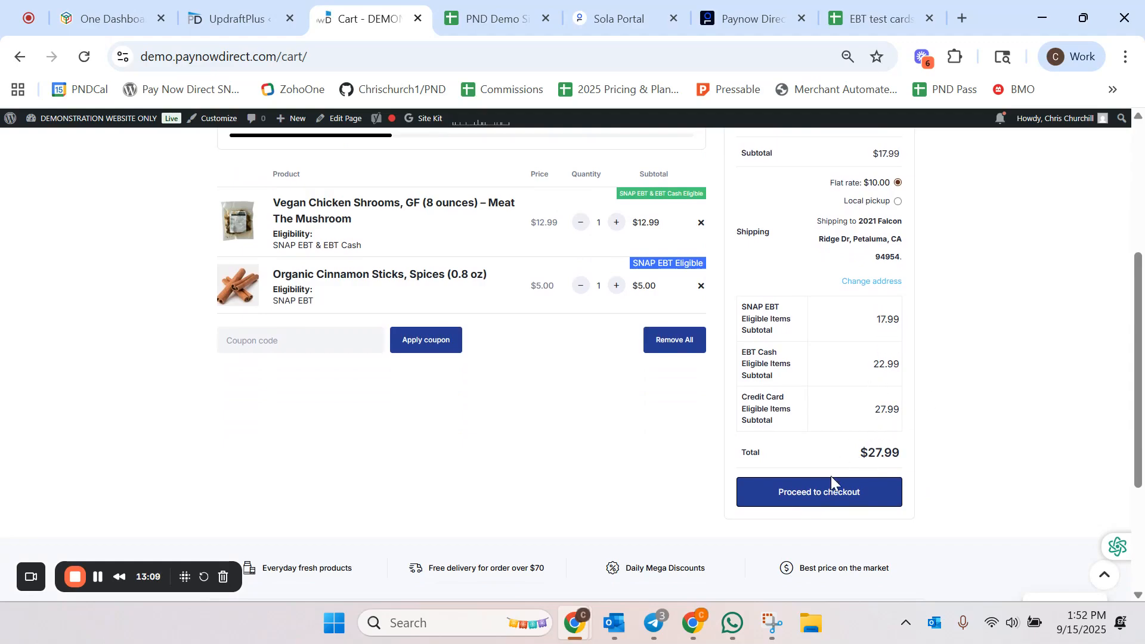
click(830, 495)
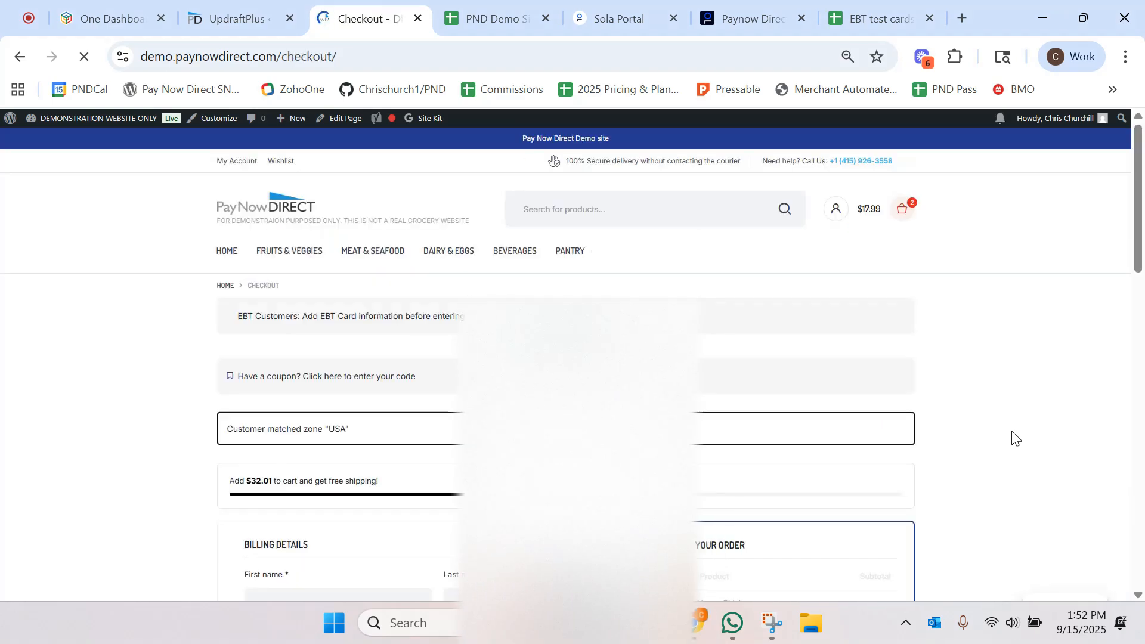
Step: Autofill the checkout billing details with a saved address
scroll(1016, 438, down, 5)
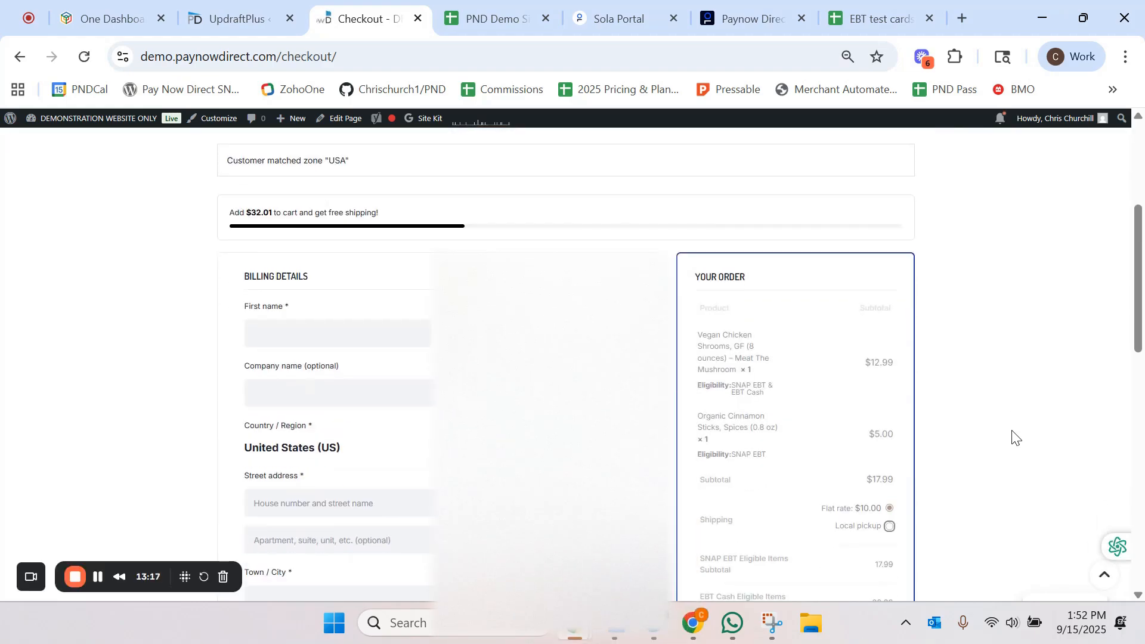
click(379, 246)
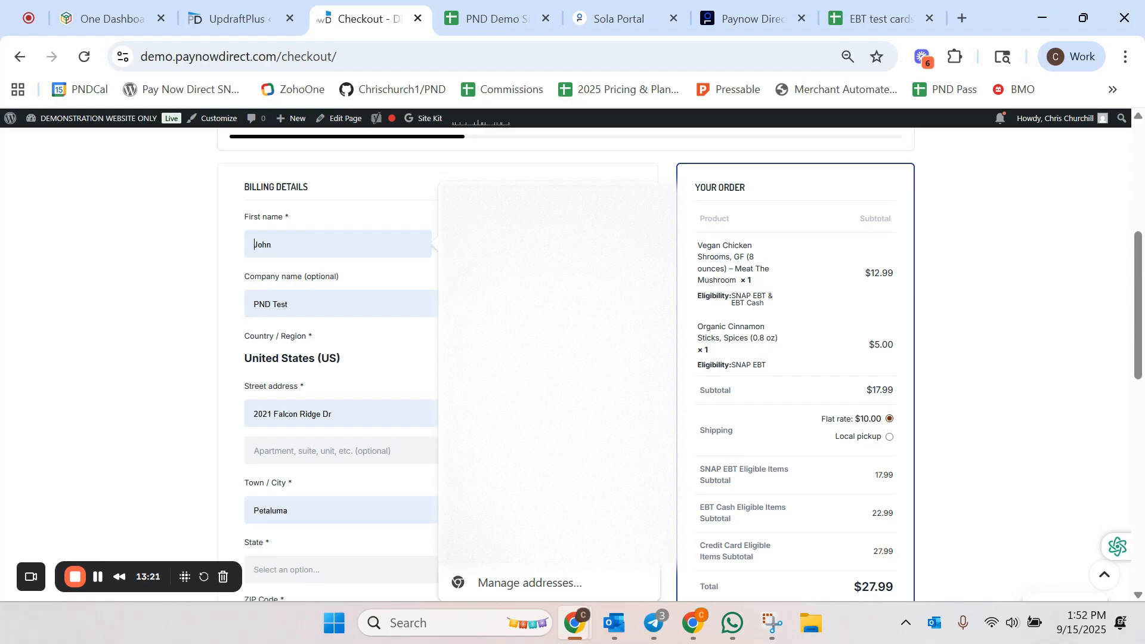
click(524, 250)
Step: Choose Delivery as the delivery or pickup option in the checkout's delivery information
scroll(120, 359, down, 1)
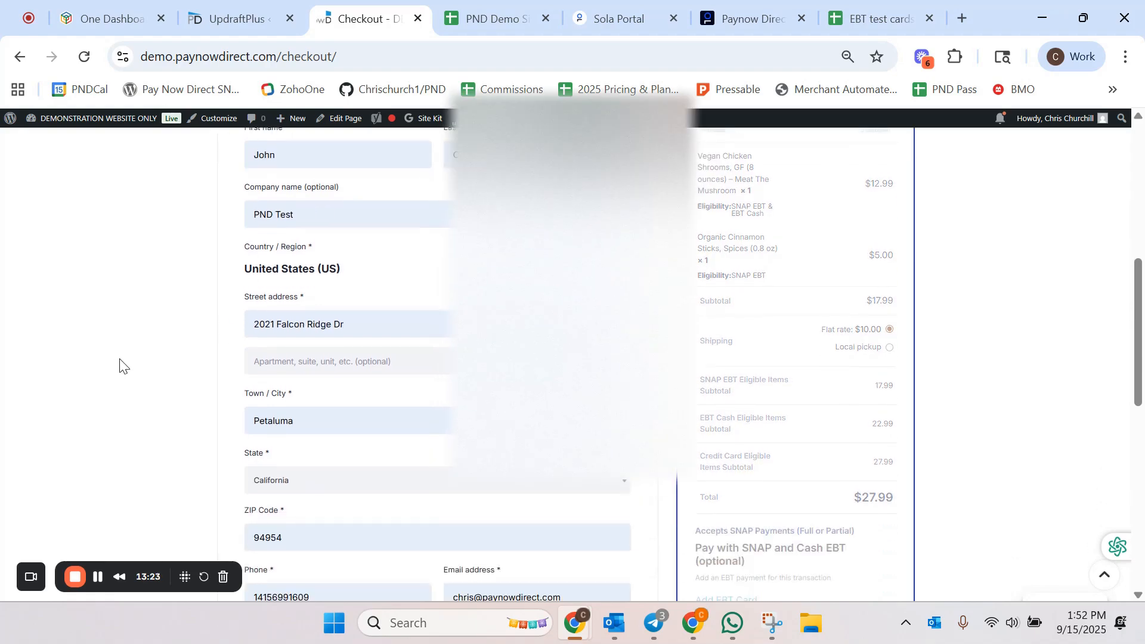
scroll(185, 362, down, 1)
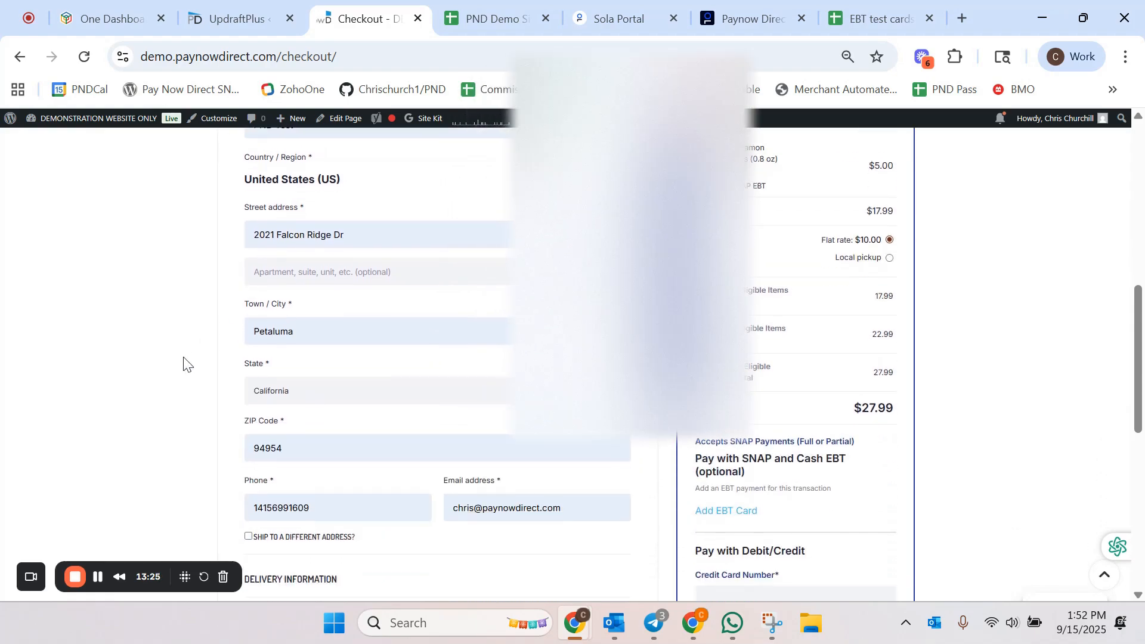
scroll(184, 362, down, 3)
click(271, 362)
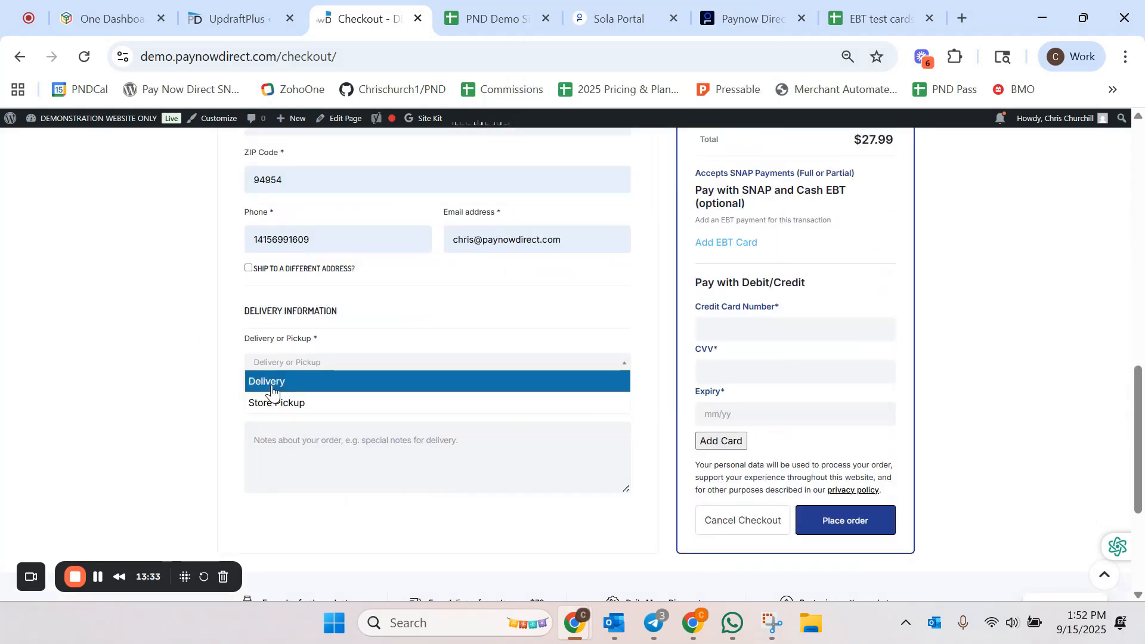
click(272, 382)
Step: Set the delivery date to Tuesday September 16, 2025 and the delivery time to Confirm via text
scroll(184, 414, down, 1)
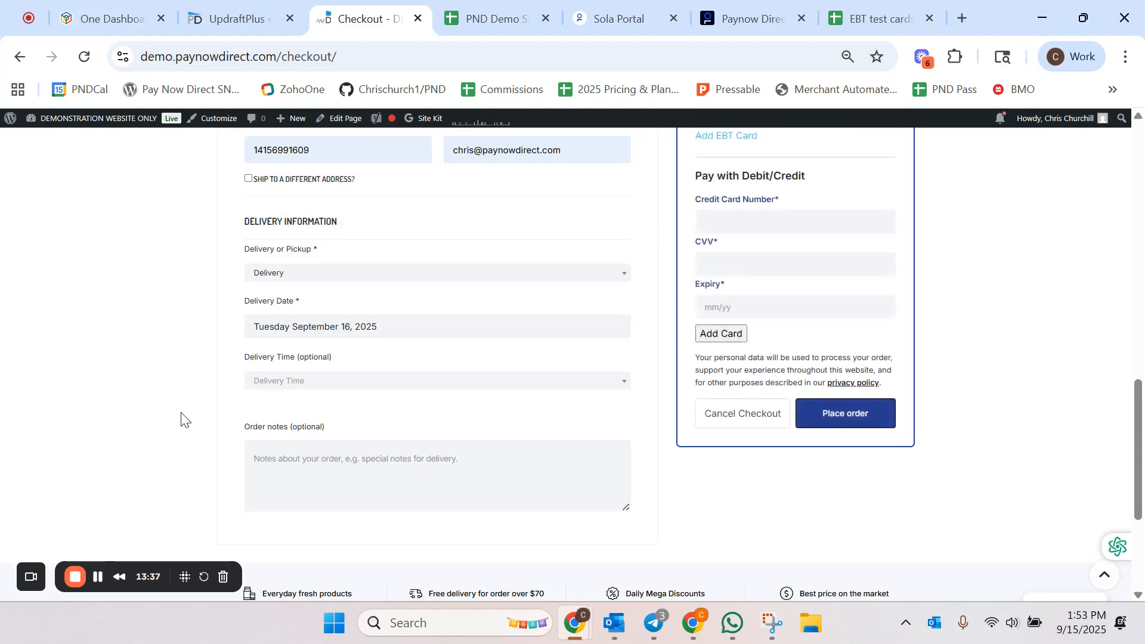
click(271, 381)
click(268, 430)
click(268, 279)
click(198, 315)
click(286, 334)
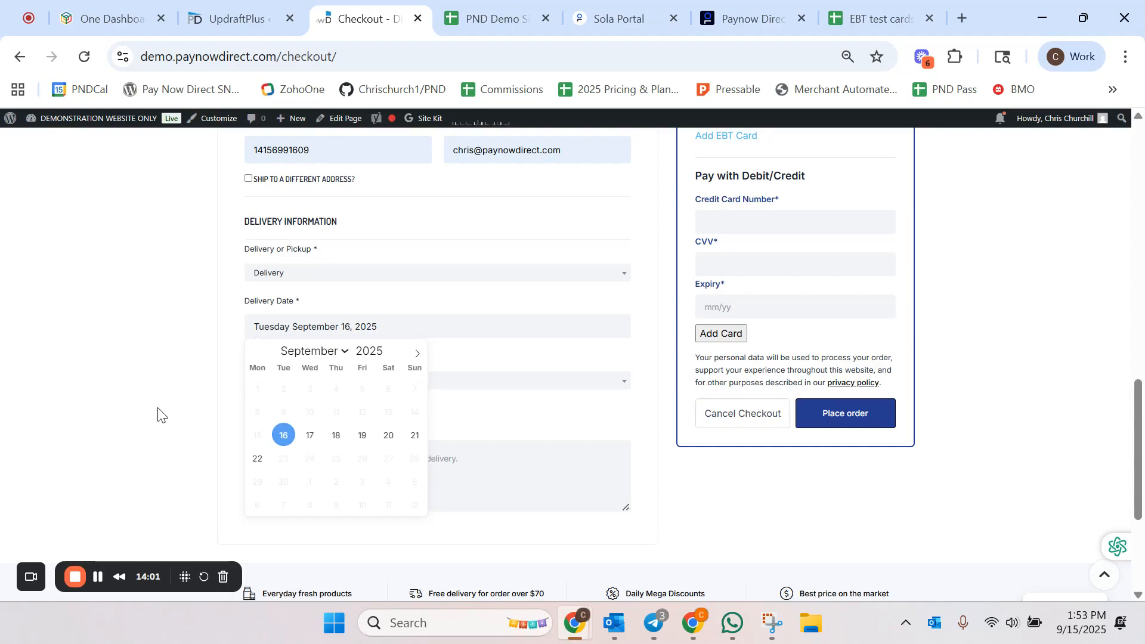
click(179, 480)
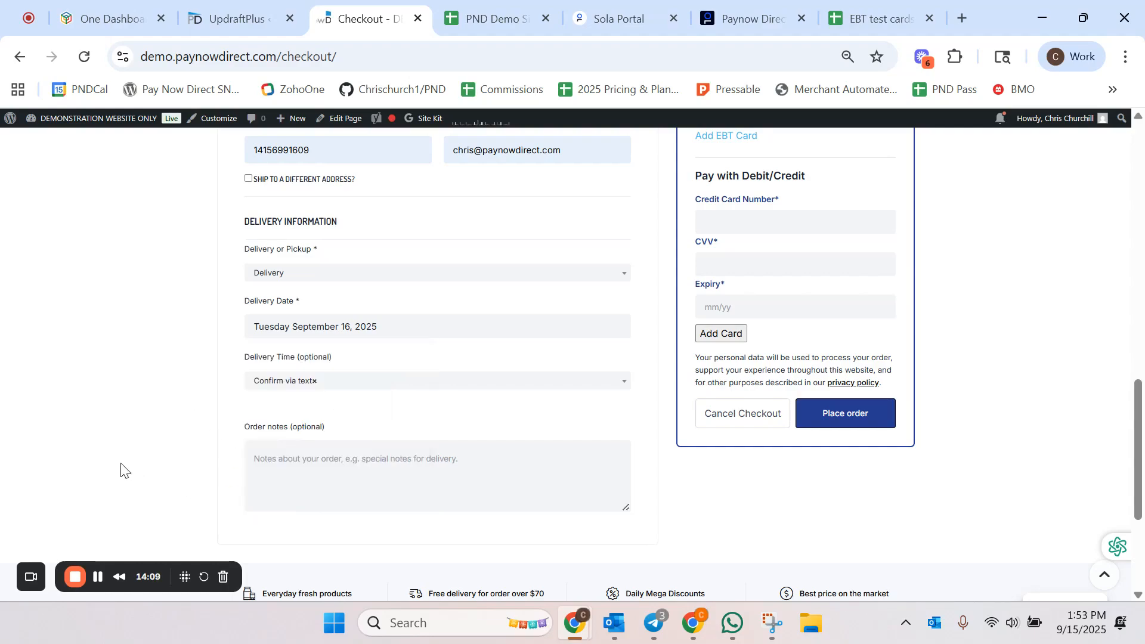
Step: Open the EBT card entry field in the Pay with SNAP and Cash EBT section
scroll(121, 469, up, 1)
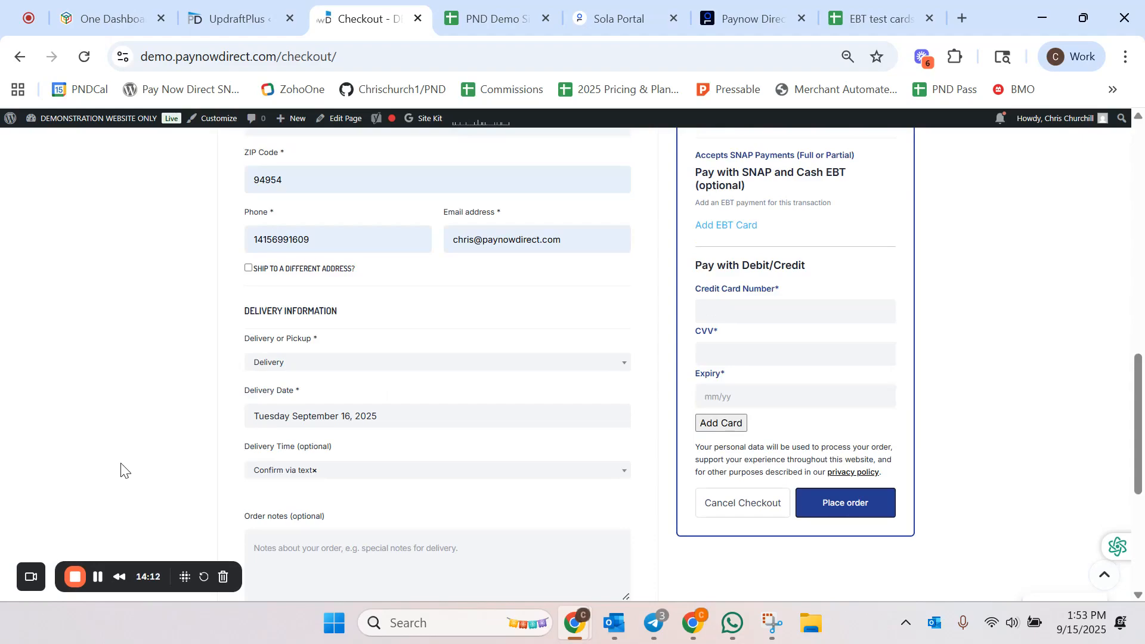
scroll(121, 469, up, 1)
scroll(121, 470, down, 1)
scroll(552, 435, up, 2)
click(728, 404)
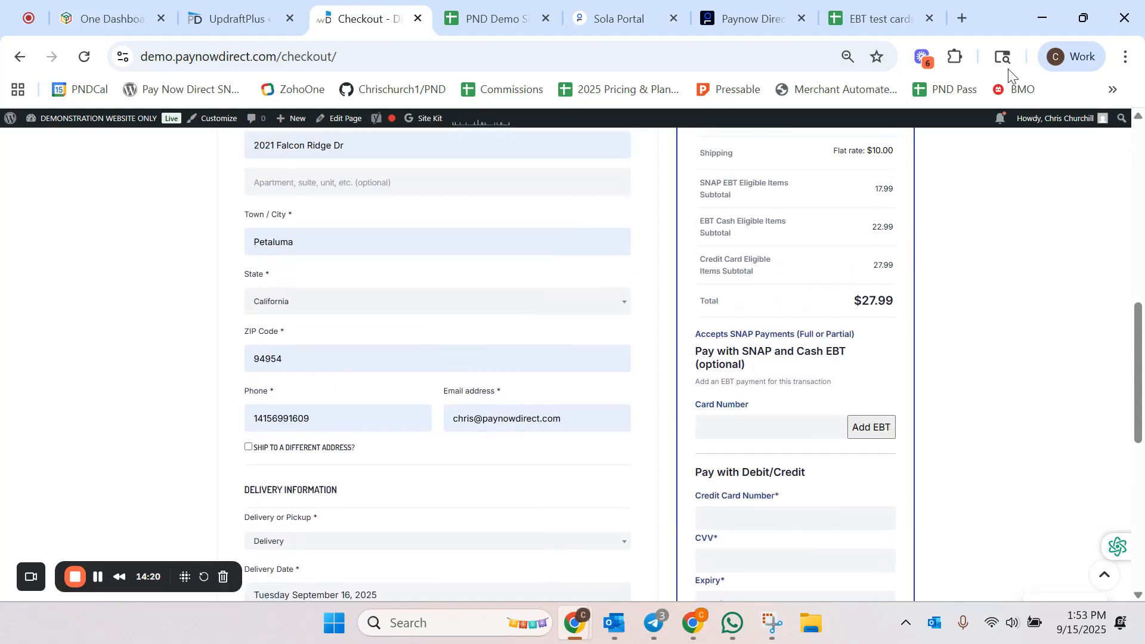
Step: Copy the approved test EBT card number from the EBT test cards sheet and enter it as the EBT card number
click(883, 19)
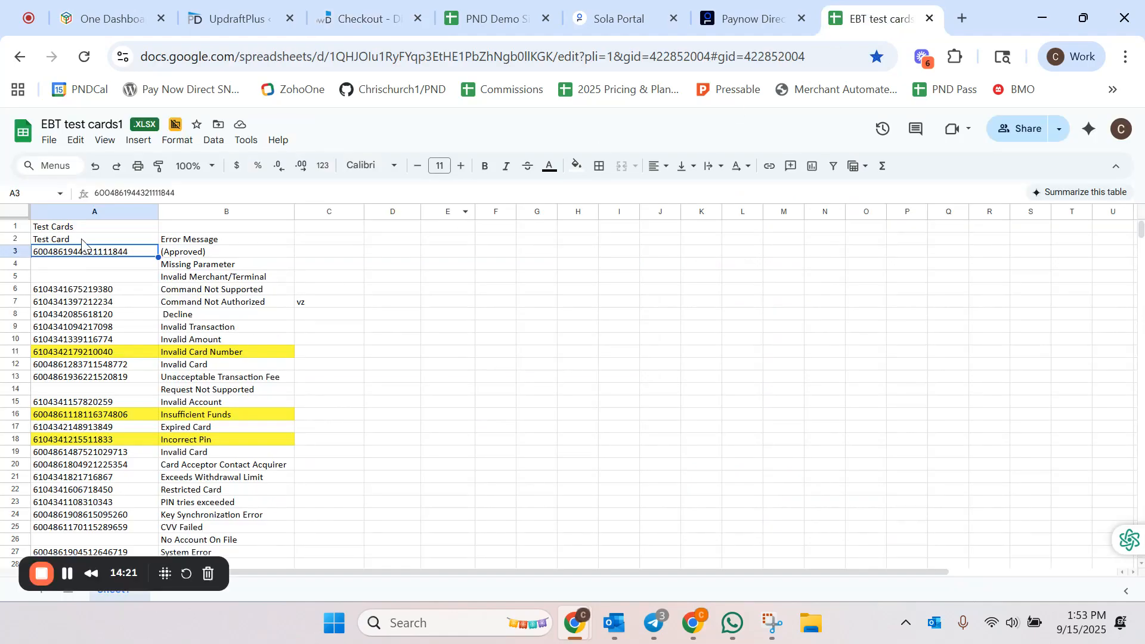
triple_click(197, 192)
key(ctrl+c)
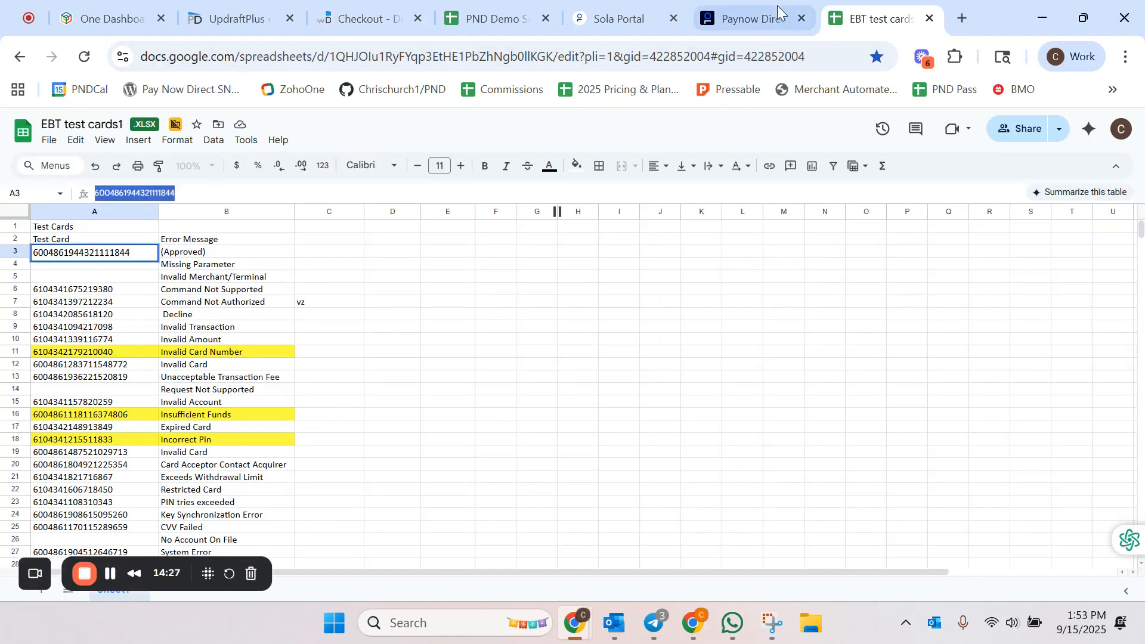
click(775, 5)
click(357, 18)
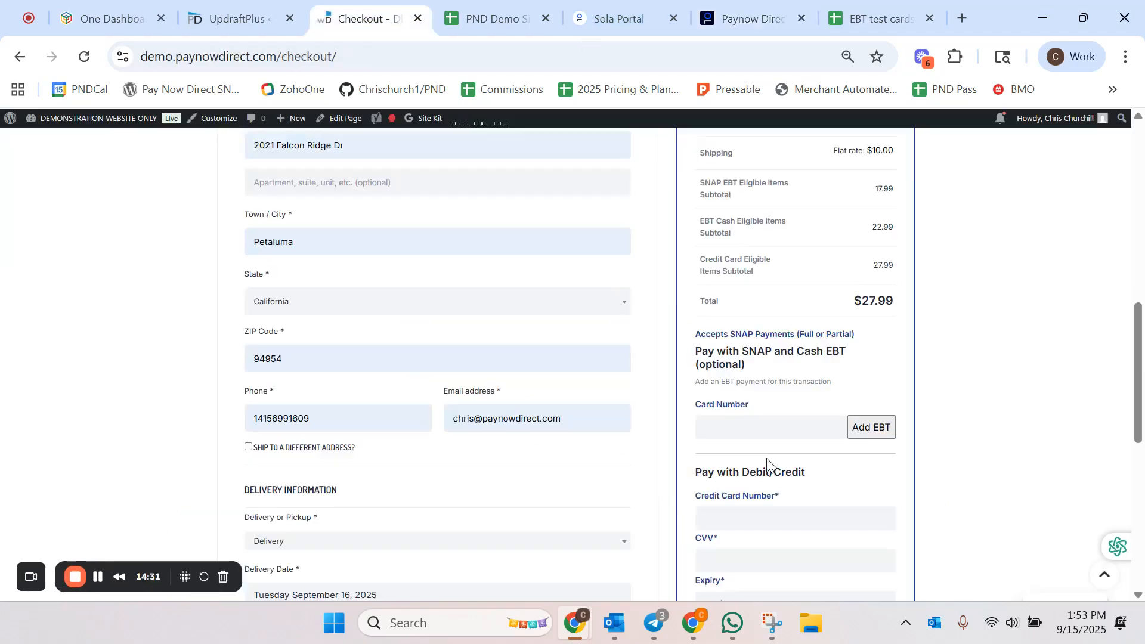
click(726, 427)
key(ctrl+v)
scroll(1007, 473, down, 2)
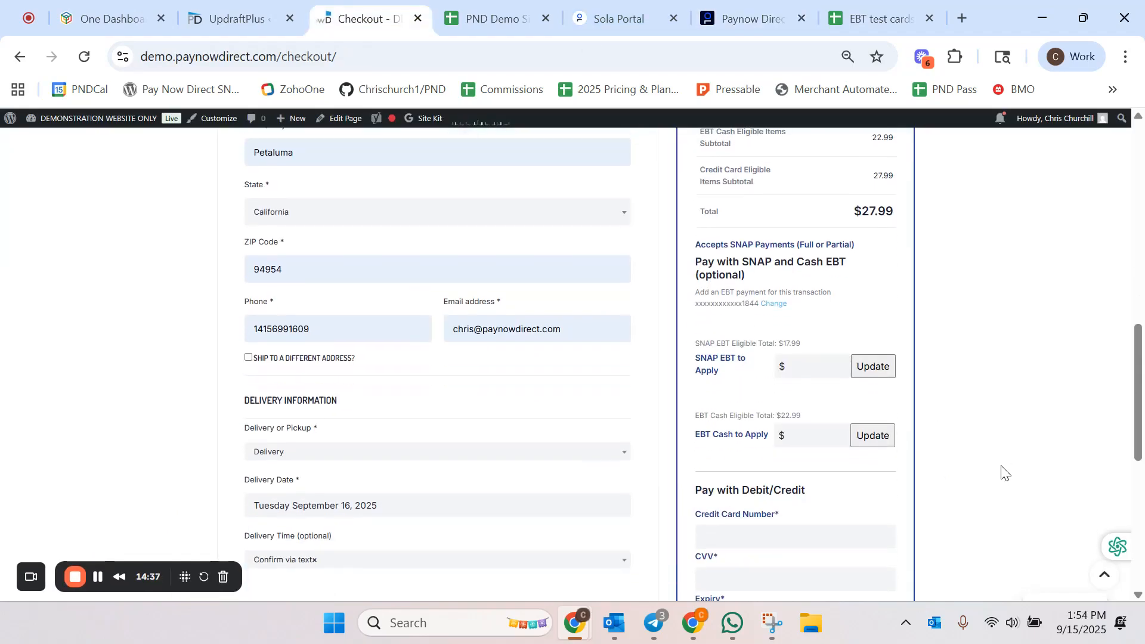
Step: Apply $16.00 as the SNAP EBT amount for the order
click(803, 364)
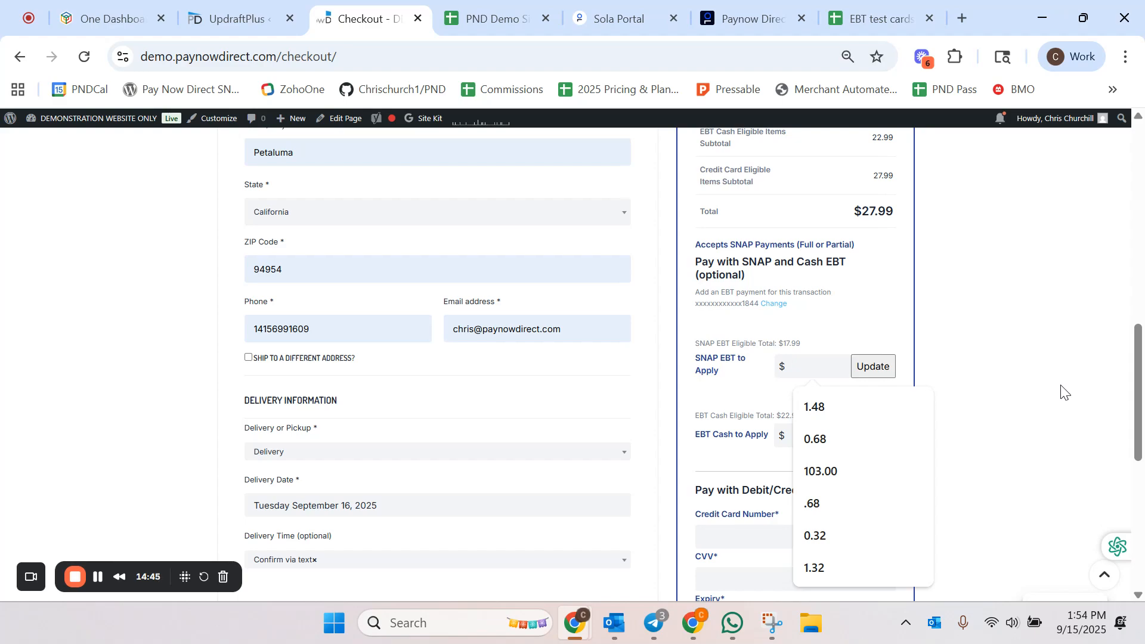
text(16.00)
key(Return)
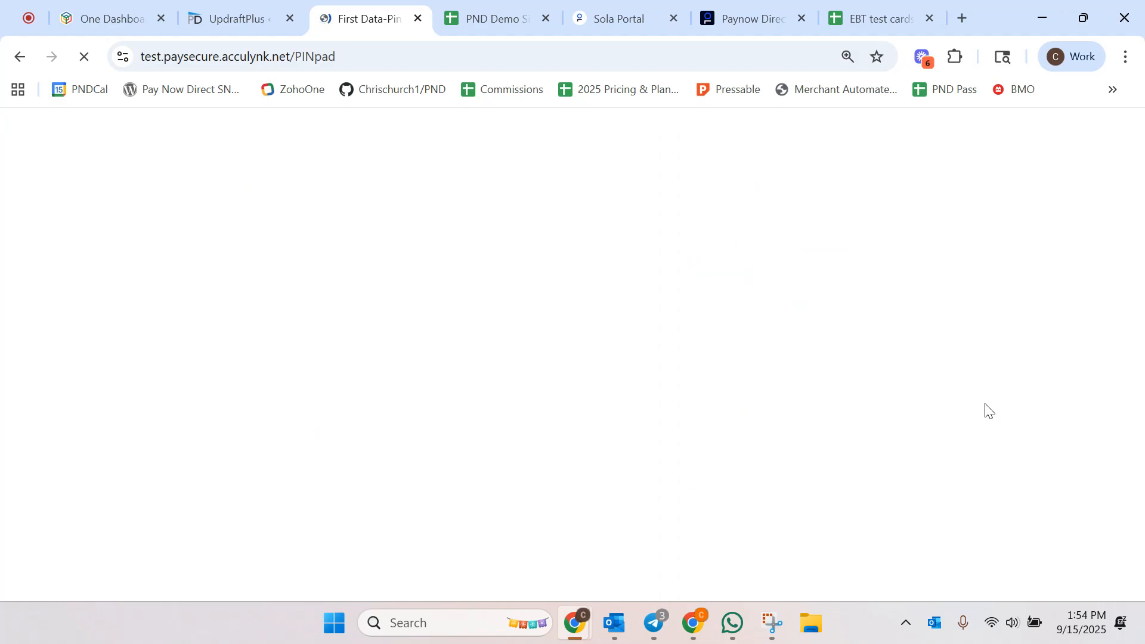
Step: Copy the approved test credit card number from the card number list in the EBT test cards sheet
click(881, 18)
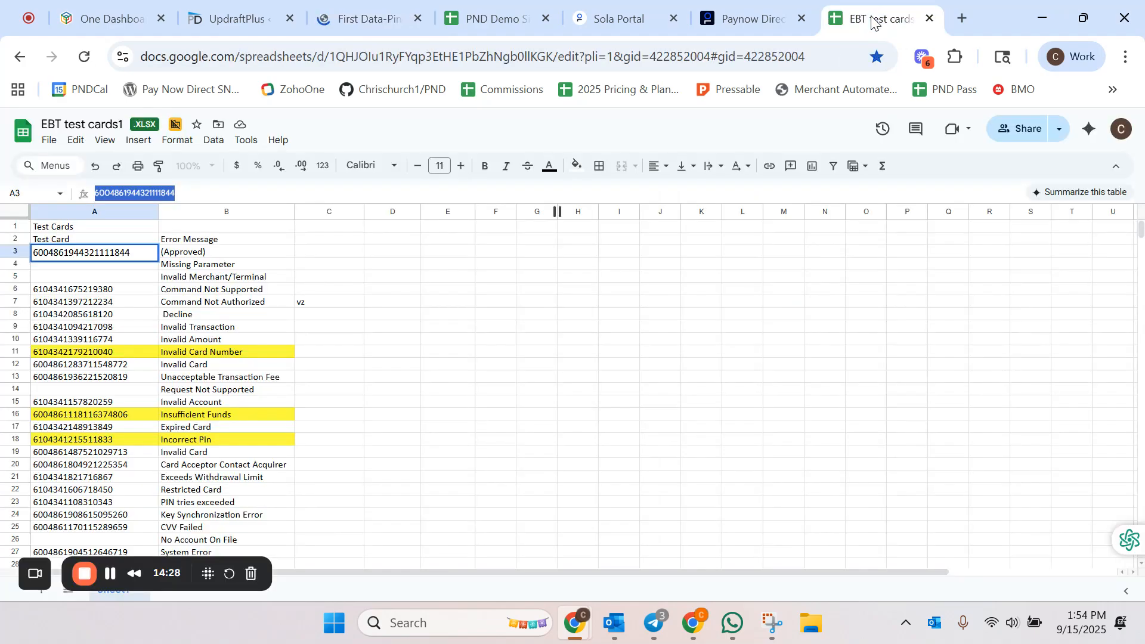
click(345, 485)
scroll(345, 489, down, 7)
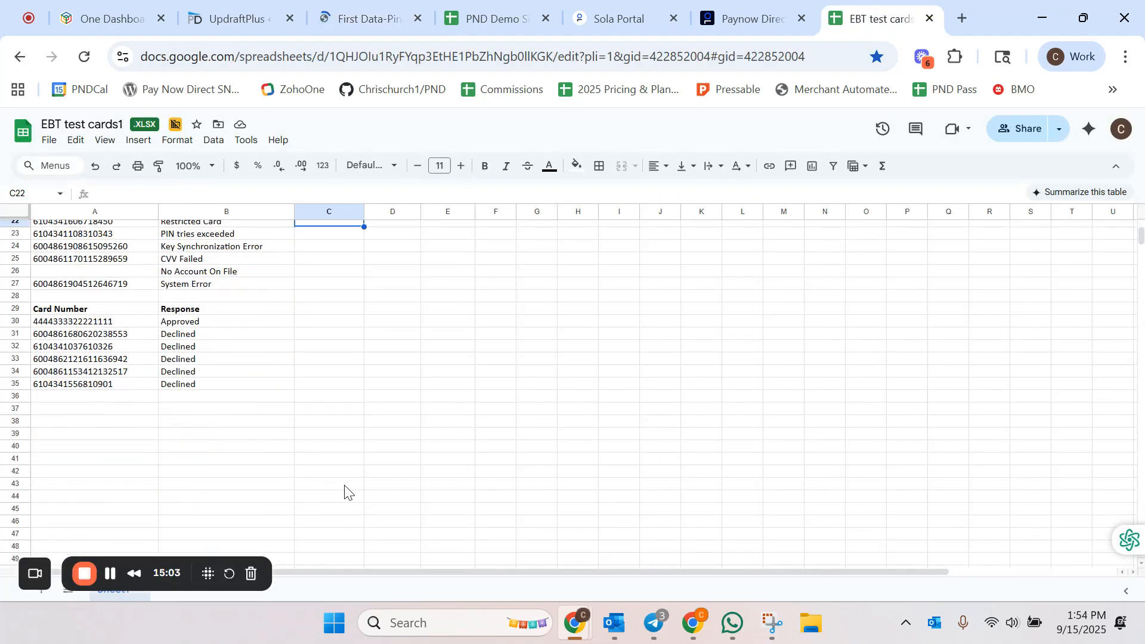
click(91, 323)
drag(159, 193, 72, 181)
key(ctrl+c)
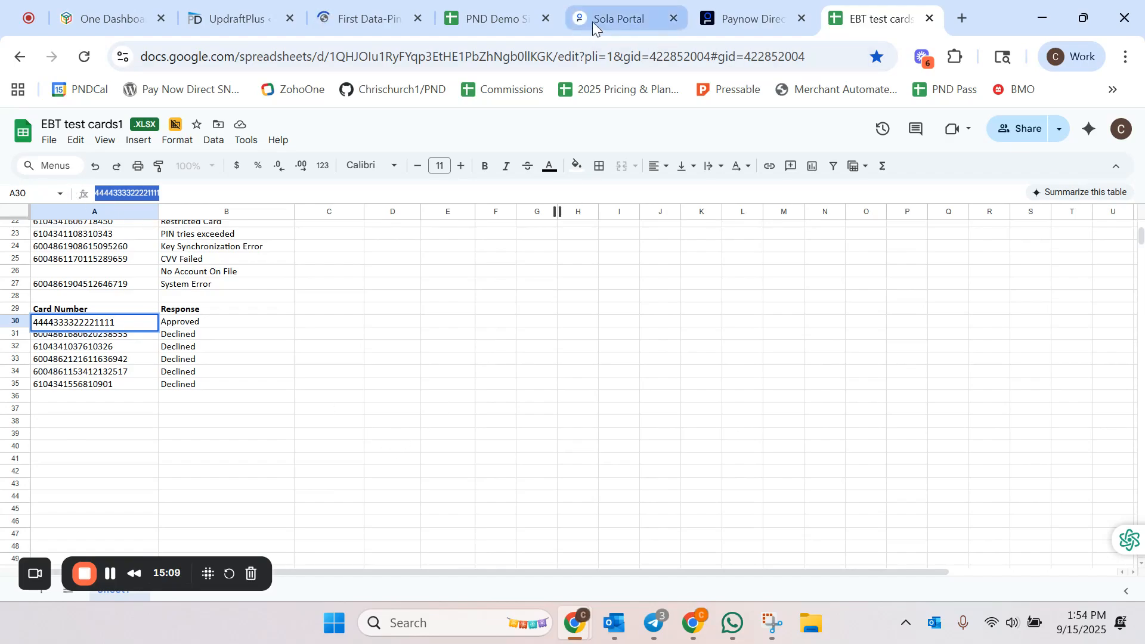
Step: Enter the EBT card PIN on the Fiserv PIN pad and submit it
click(362, 18)
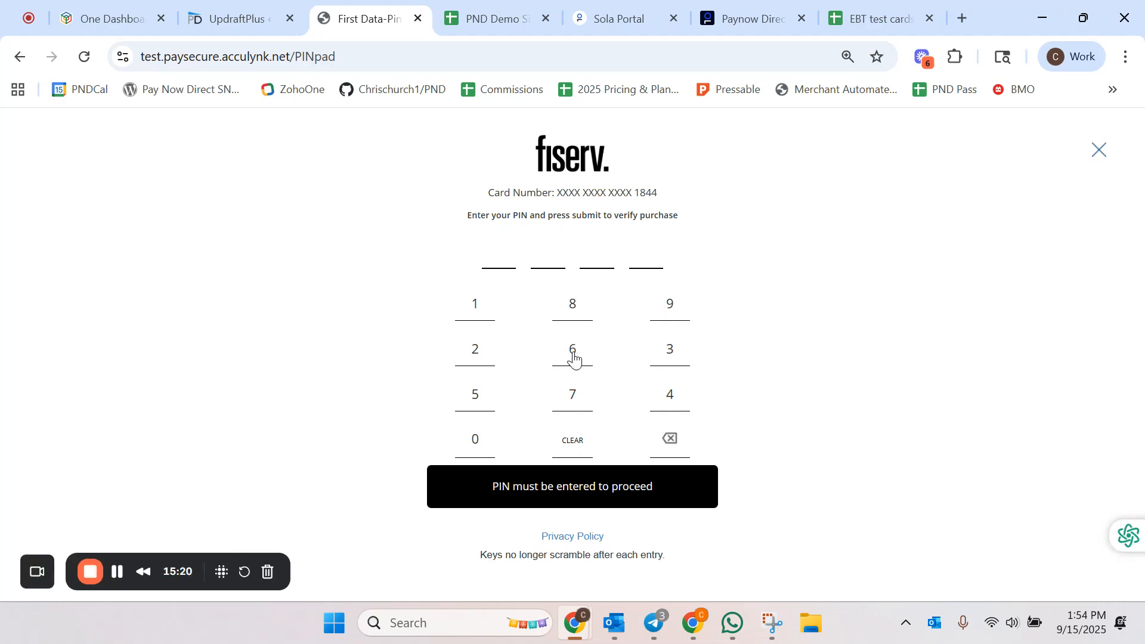
click(573, 353)
click(573, 352)
click(573, 353)
click(573, 353)
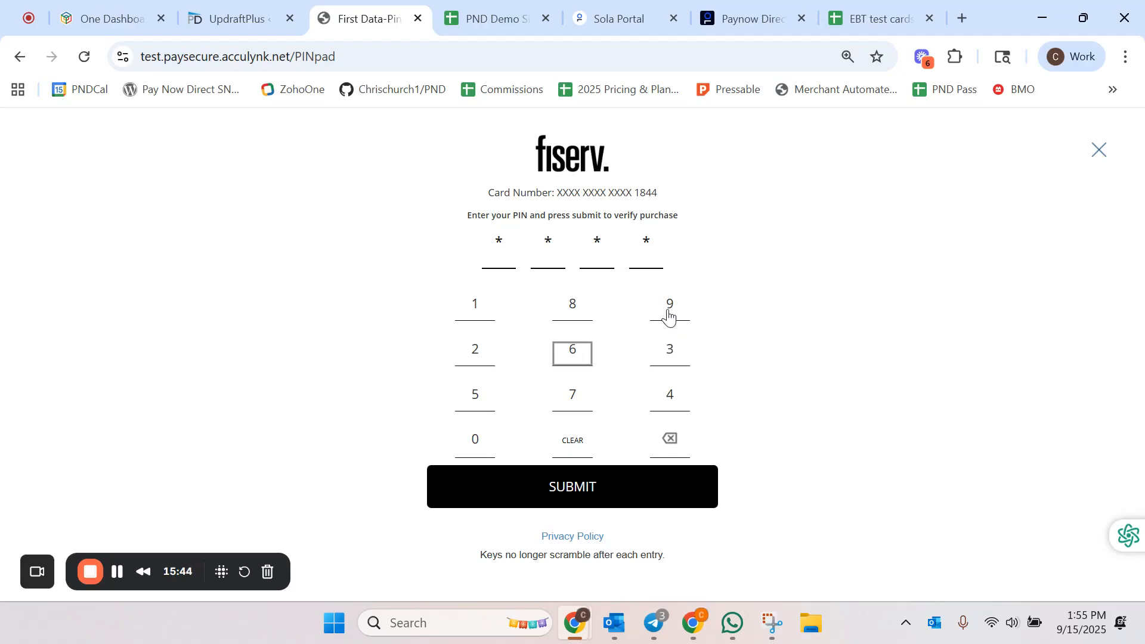
click(581, 488)
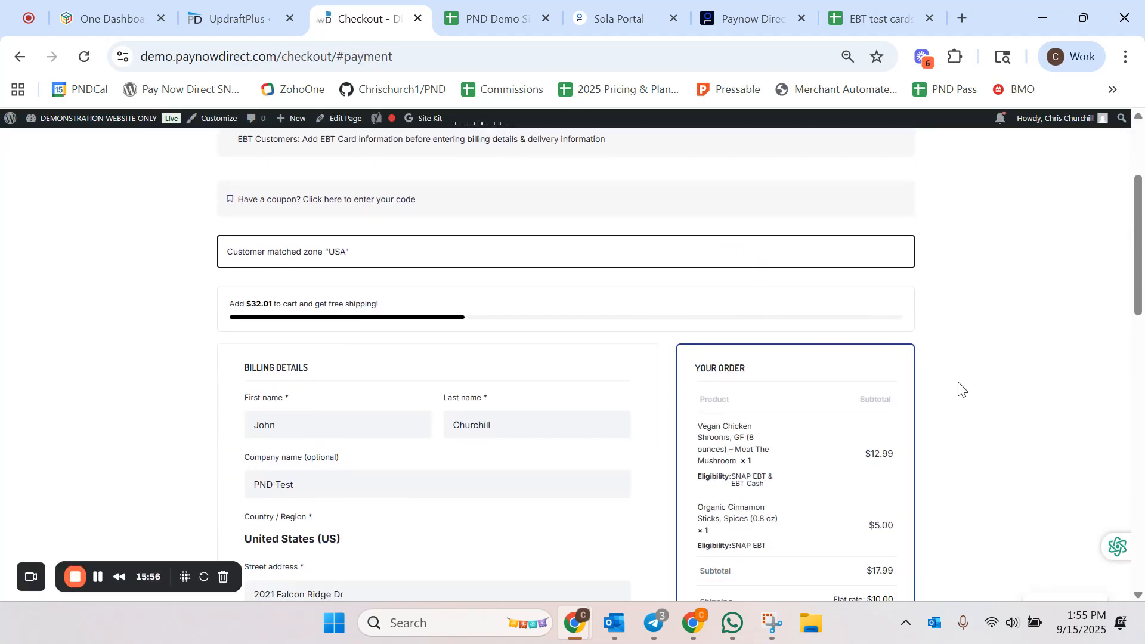
Step: Review the applied SNAP EBT amount and the remaining EBT and debit/credit balances in the order panel
scroll(959, 389, down, 6)
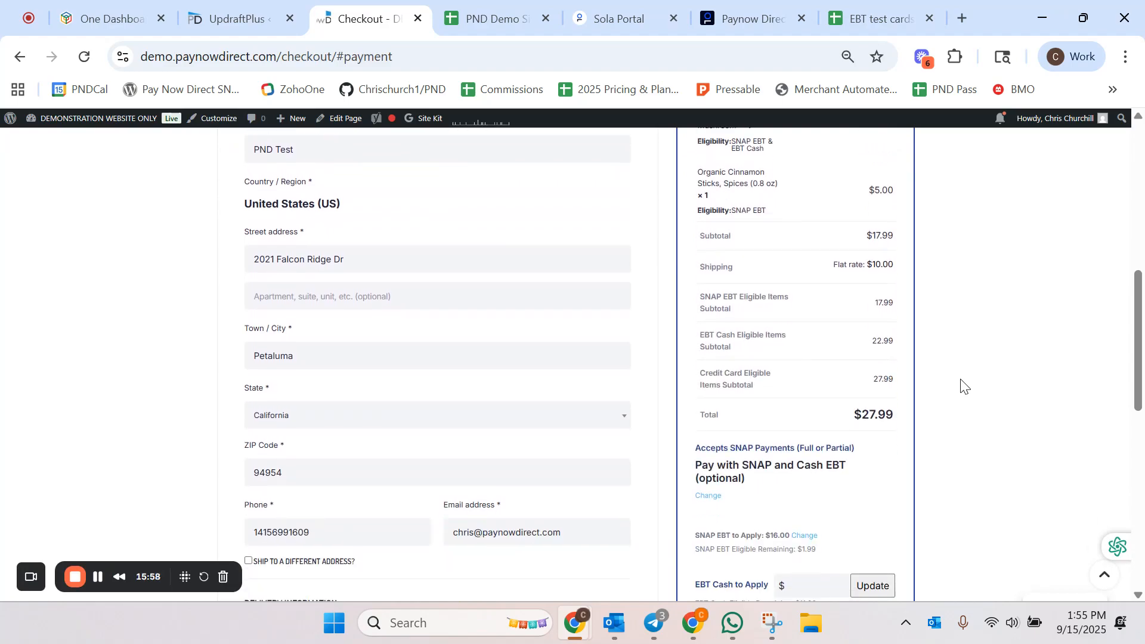
scroll(964, 386, down, 2)
scroll(964, 385, down, 2)
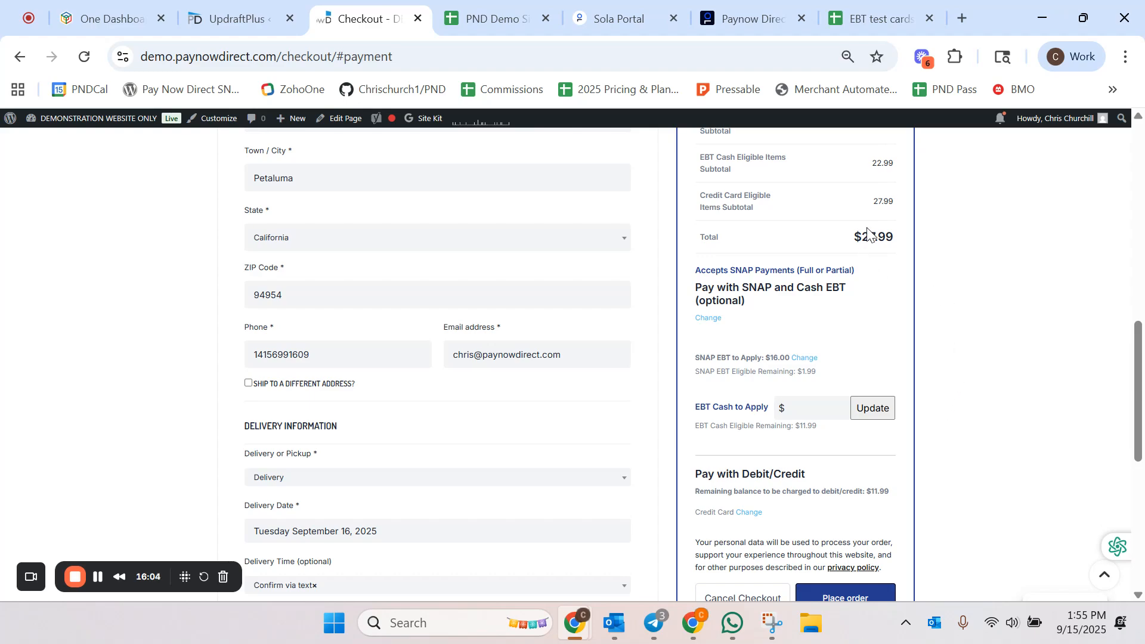
scroll(914, 243, up, 2)
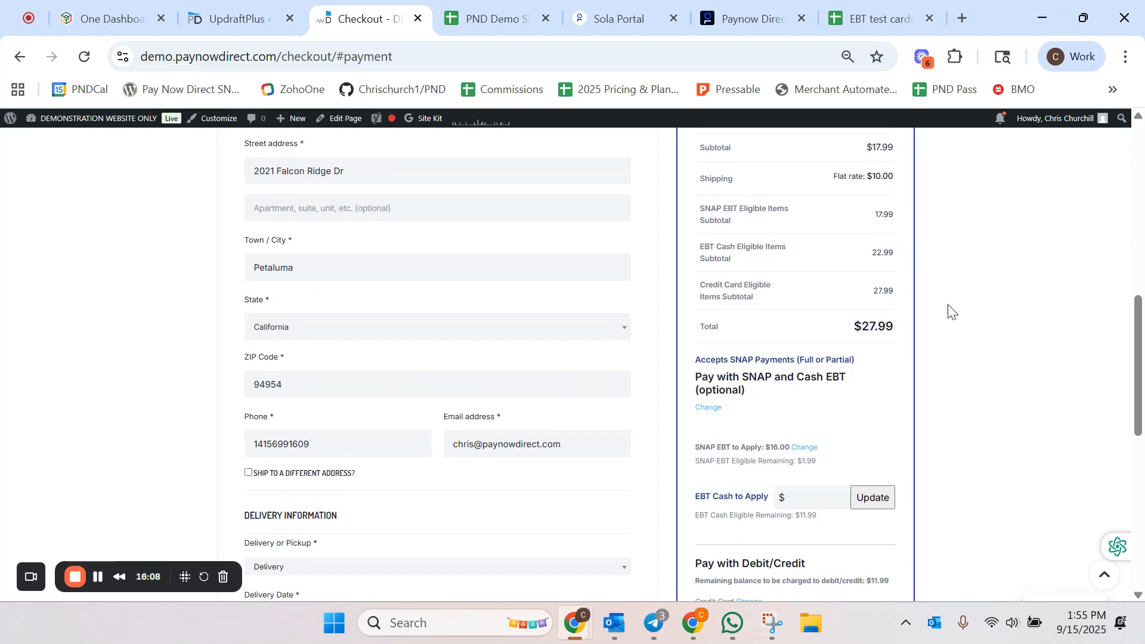
scroll(948, 310, down, 2)
scroll(948, 310, down, 2)
drag(770, 267, 787, 265)
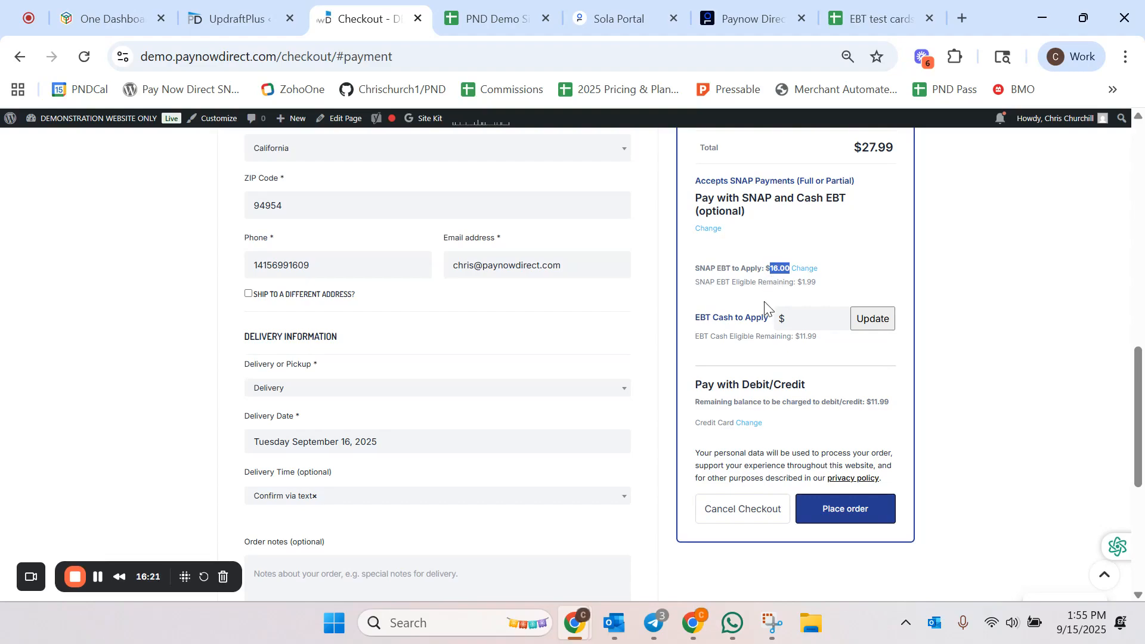
scroll(764, 307, down, 1)
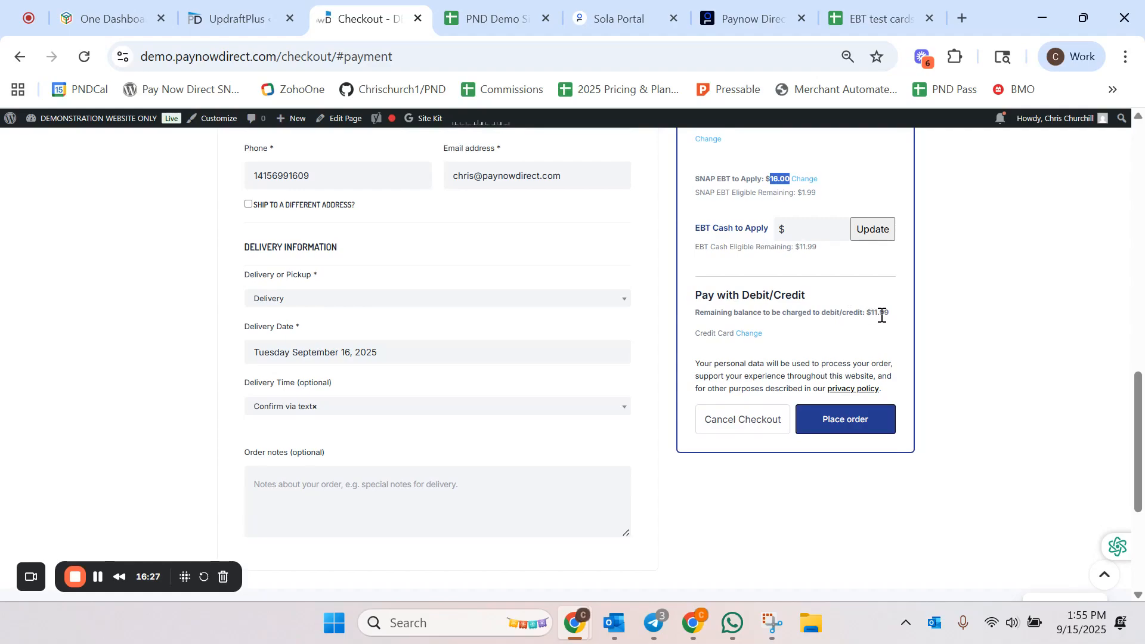
Step: Add the test credit card for the remaining balance, pasting its number and entering CVV 123 and the expiry
click(749, 333)
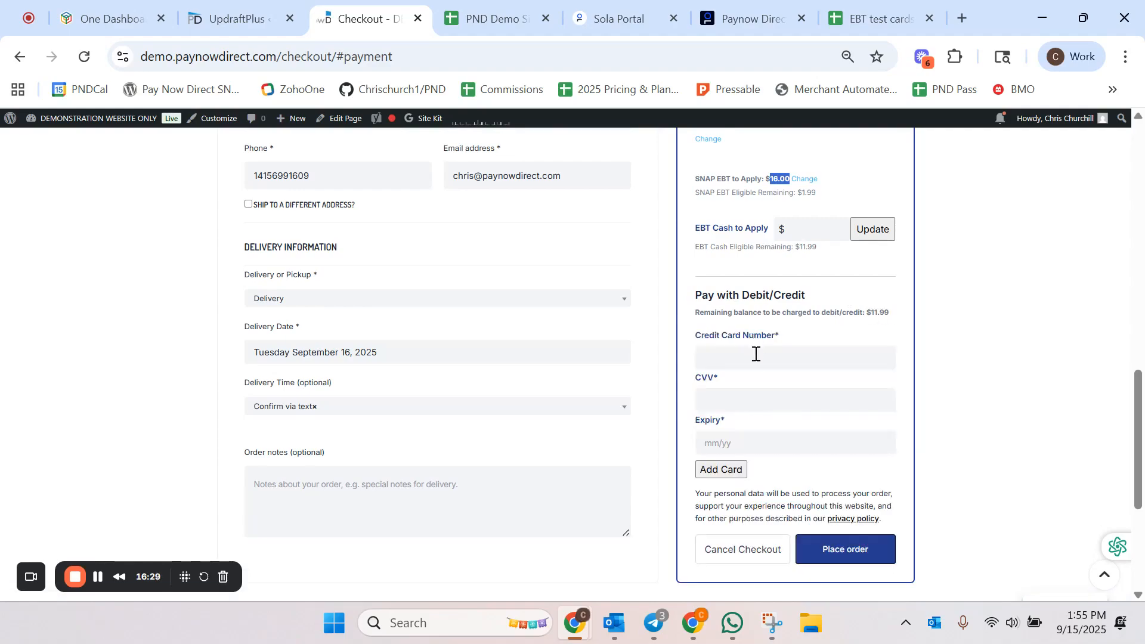
click(755, 358)
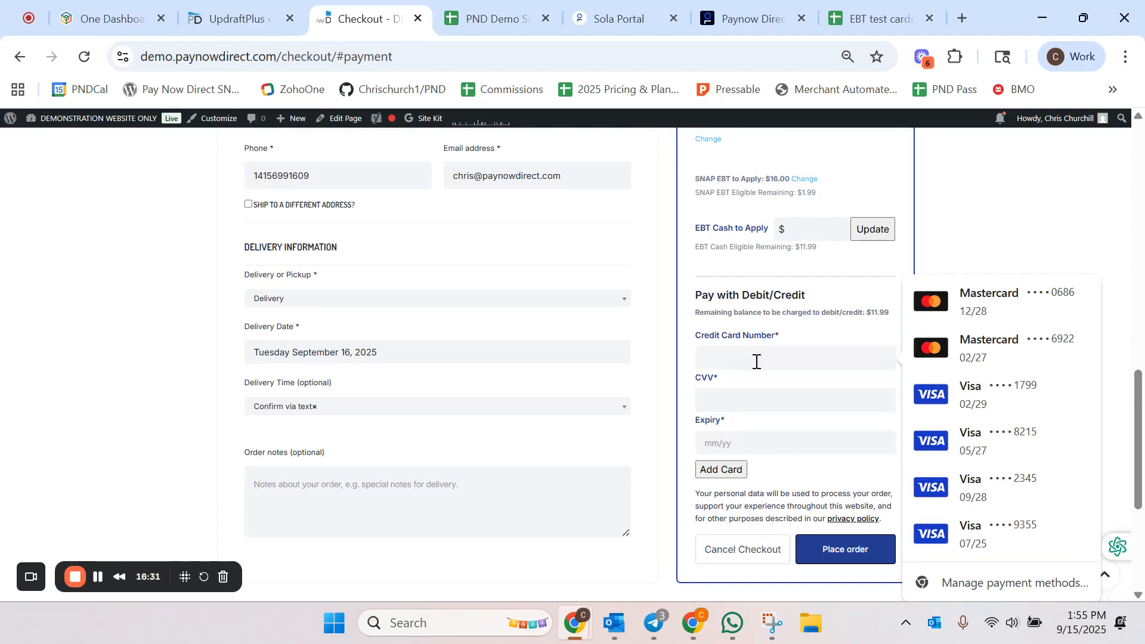
key(ctrl+v)
click(750, 400)
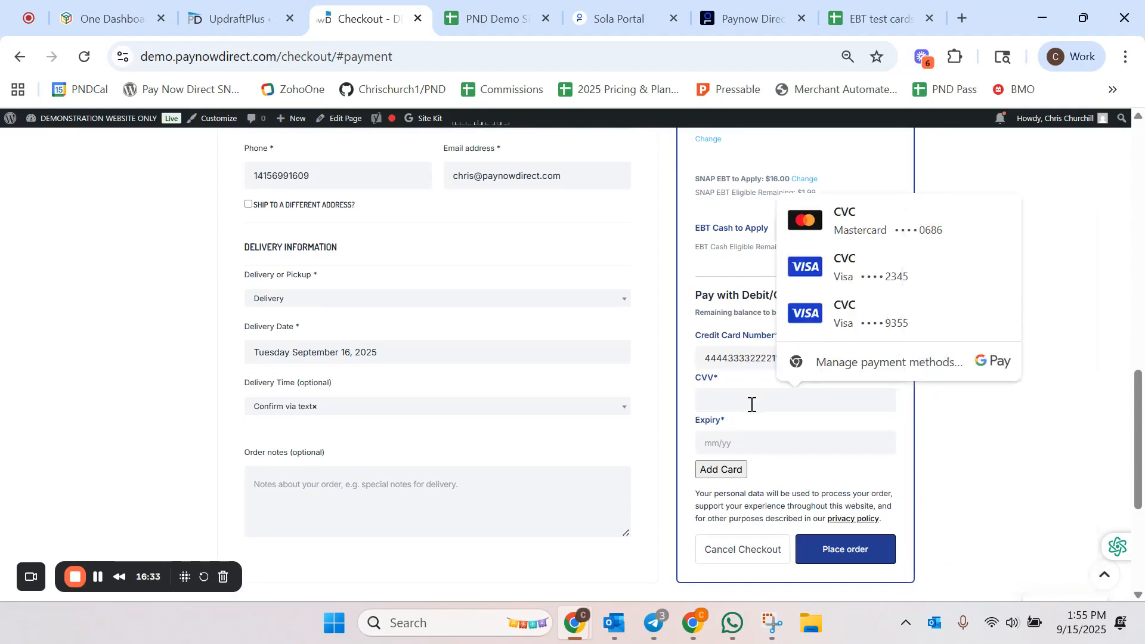
text(123)
click(759, 441)
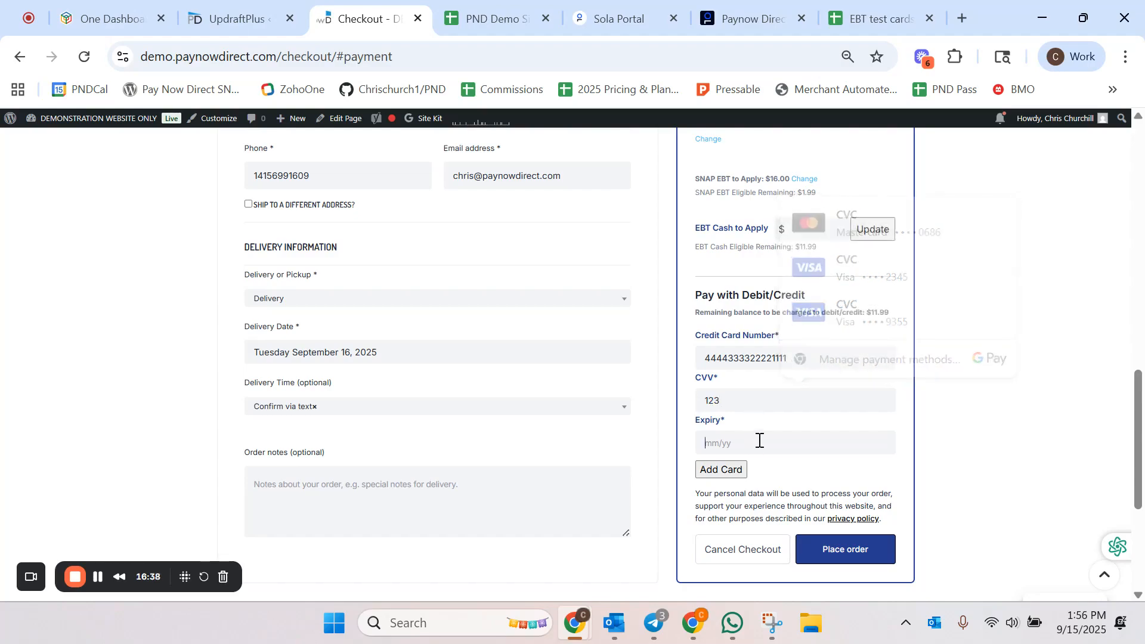
text(12)
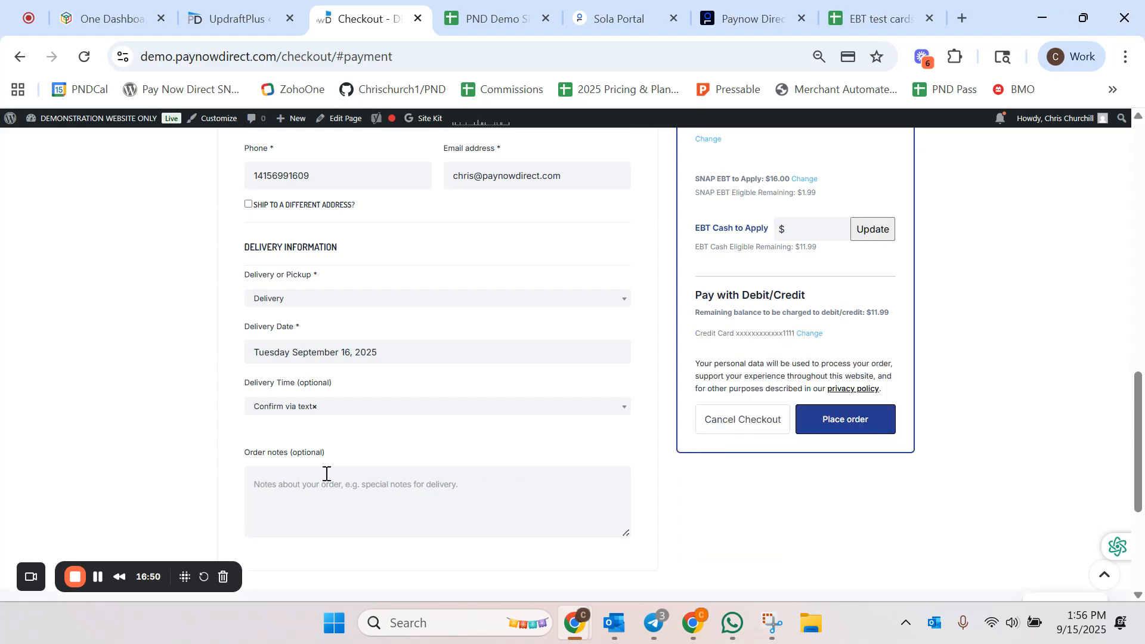
Step: Place the split-payment order and view the order confirmation page
scroll(471, 407, up, 1)
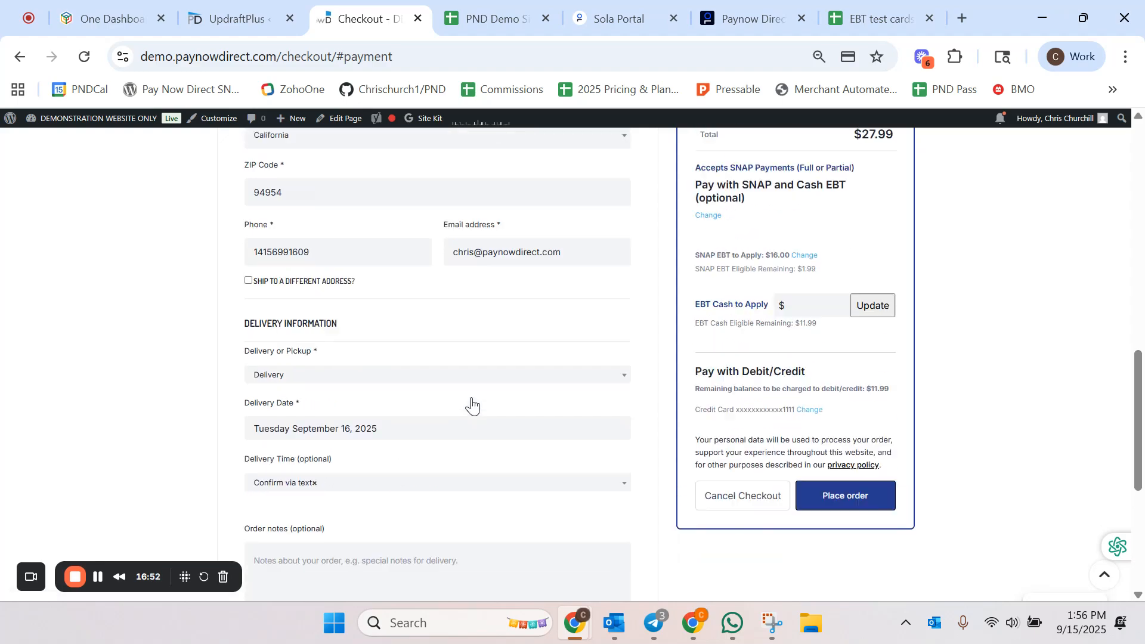
scroll(471, 407, up, 10)
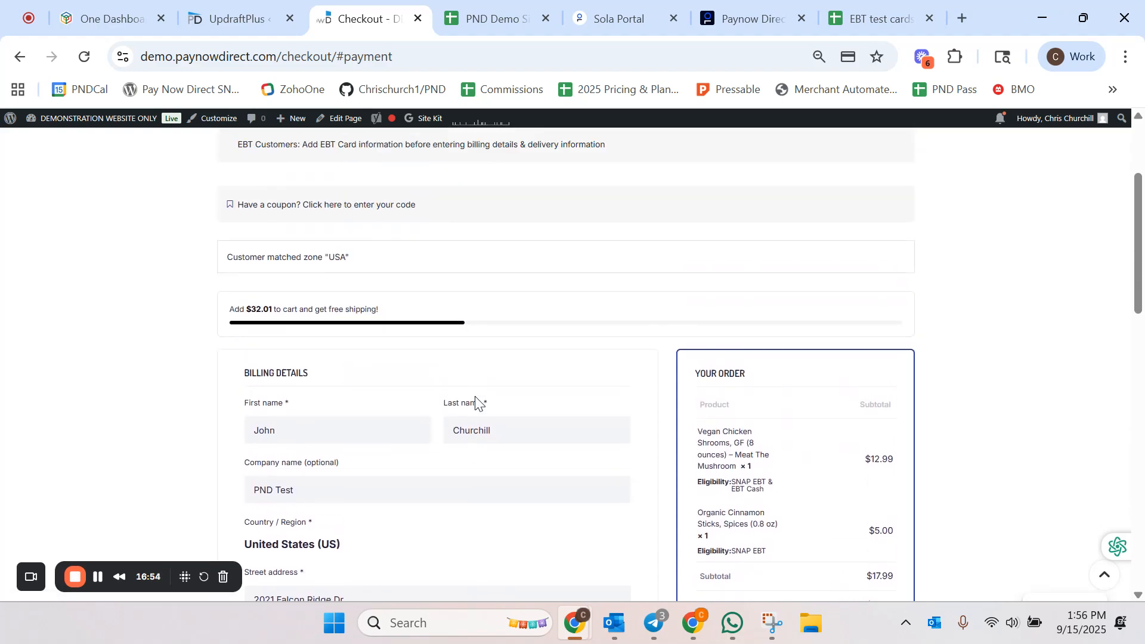
scroll(480, 396, down, 10)
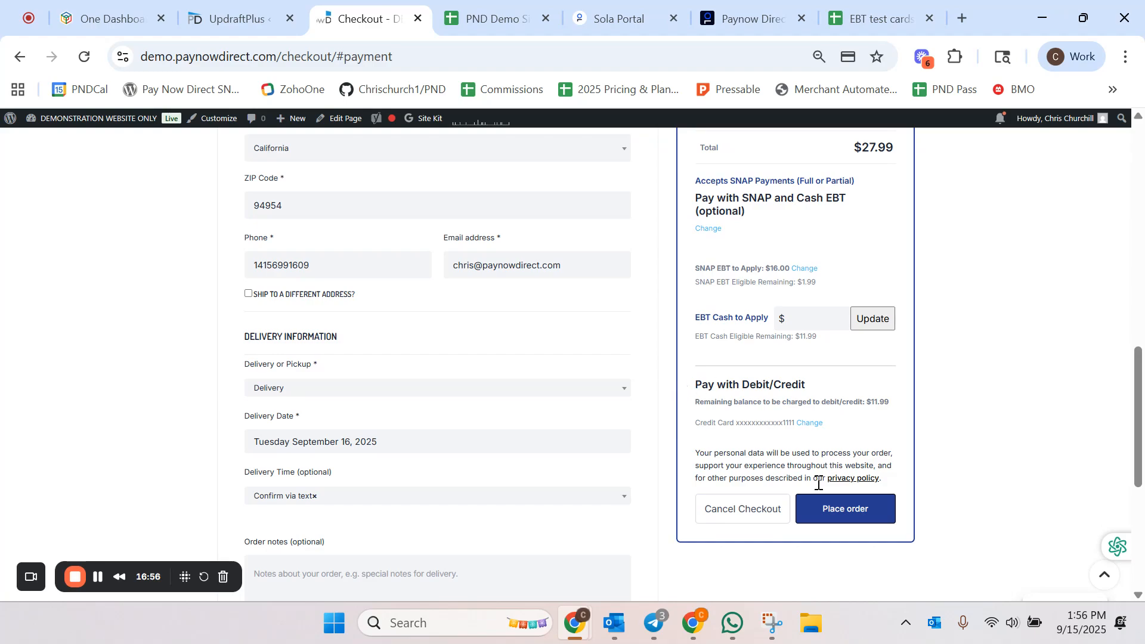
click(881, 509)
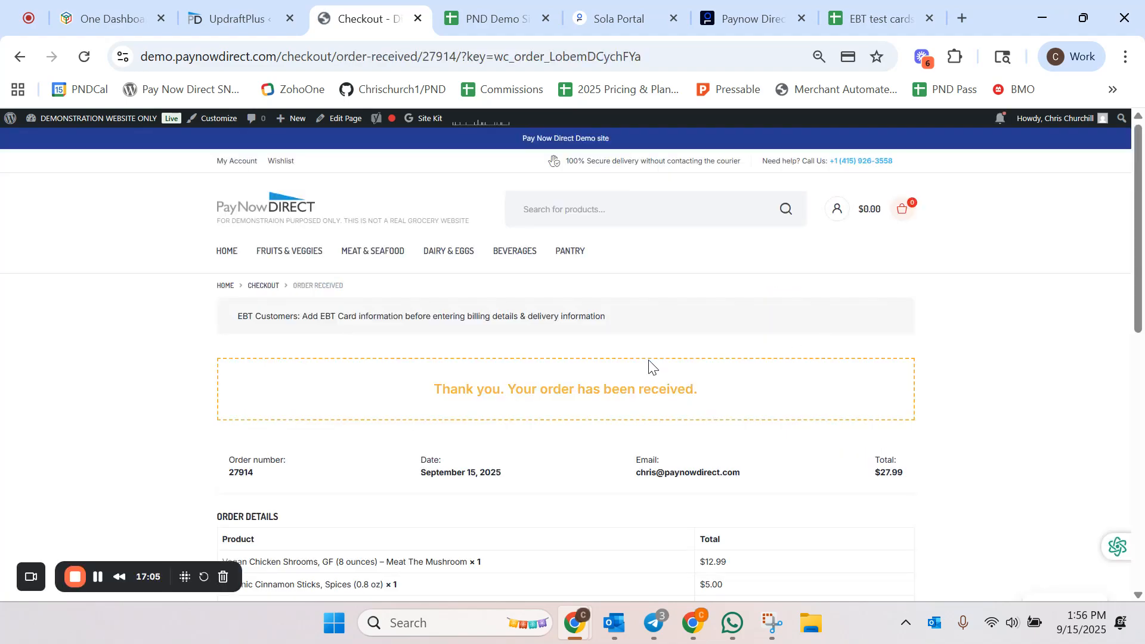
scroll(644, 364, down, 2)
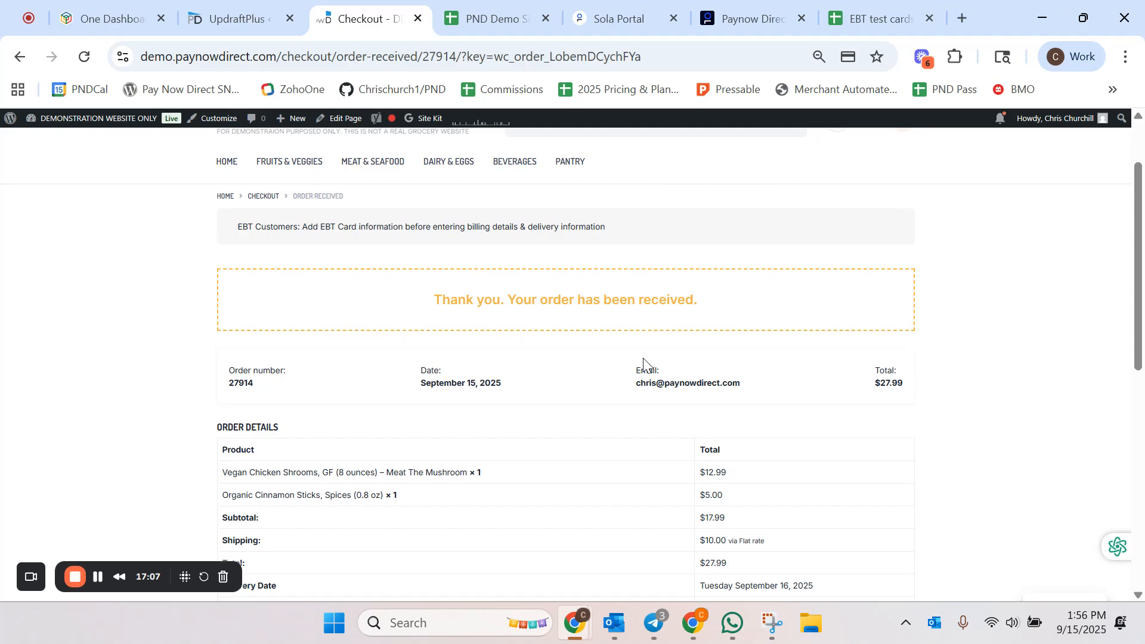
Step: Review the order details on the confirmation page, including the SNAP EBT and credit card amounts applied
scroll(636, 364, down, 5)
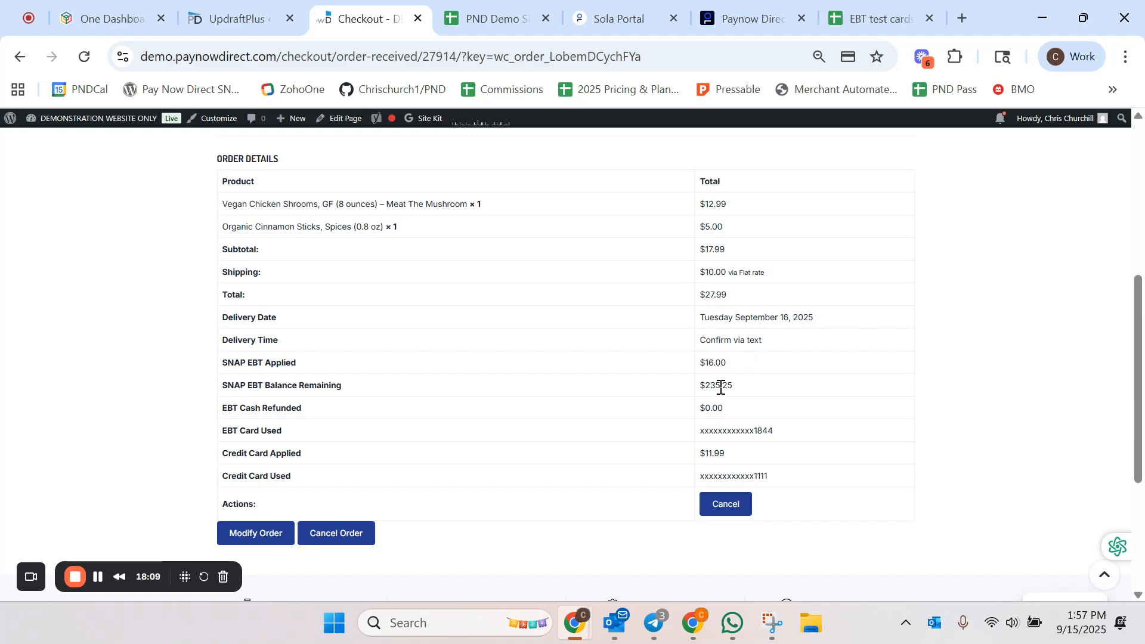
drag(731, 388, 219, 392)
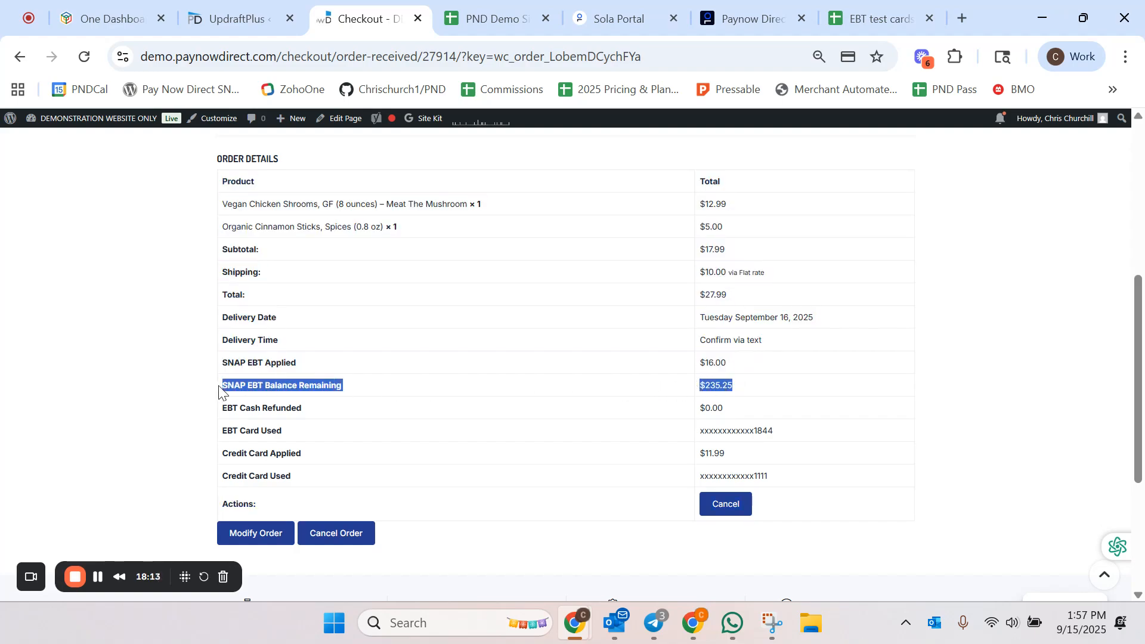
click(764, 416)
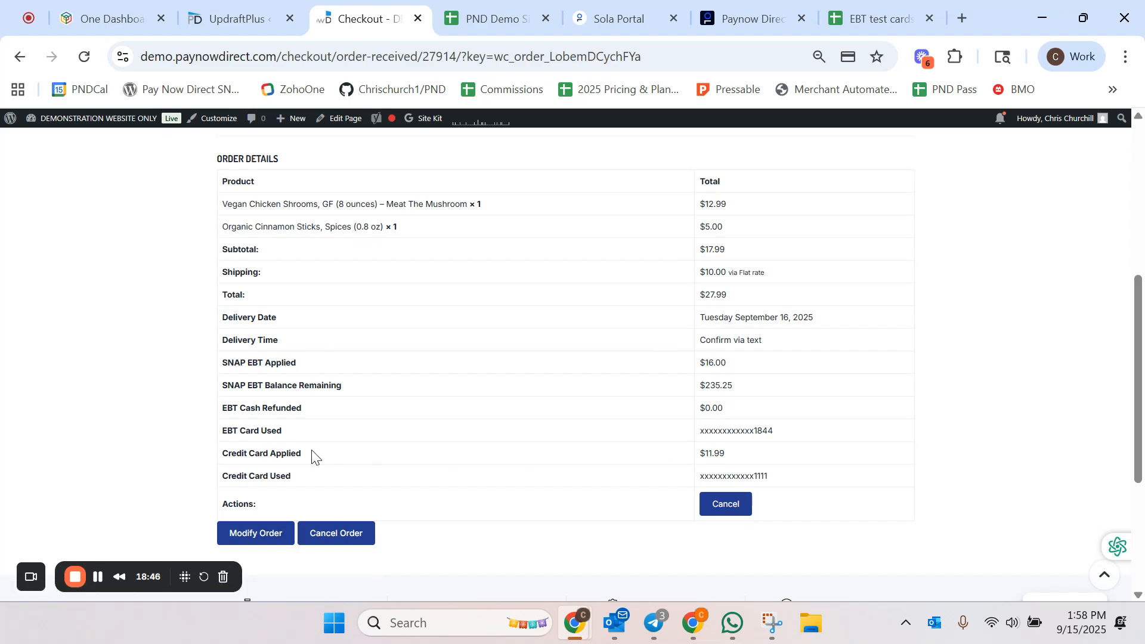
drag(792, 434, 757, 428)
click(850, 438)
scroll(477, 473, down, 2)
scroll(482, 474, up, 3)
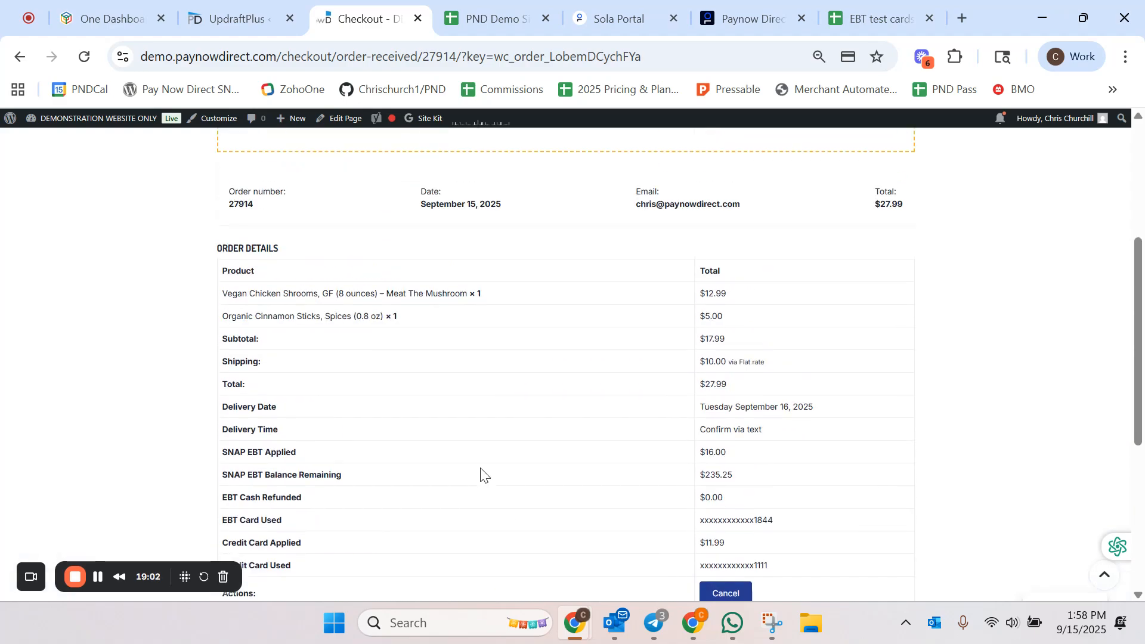
scroll(481, 474, down, 2)
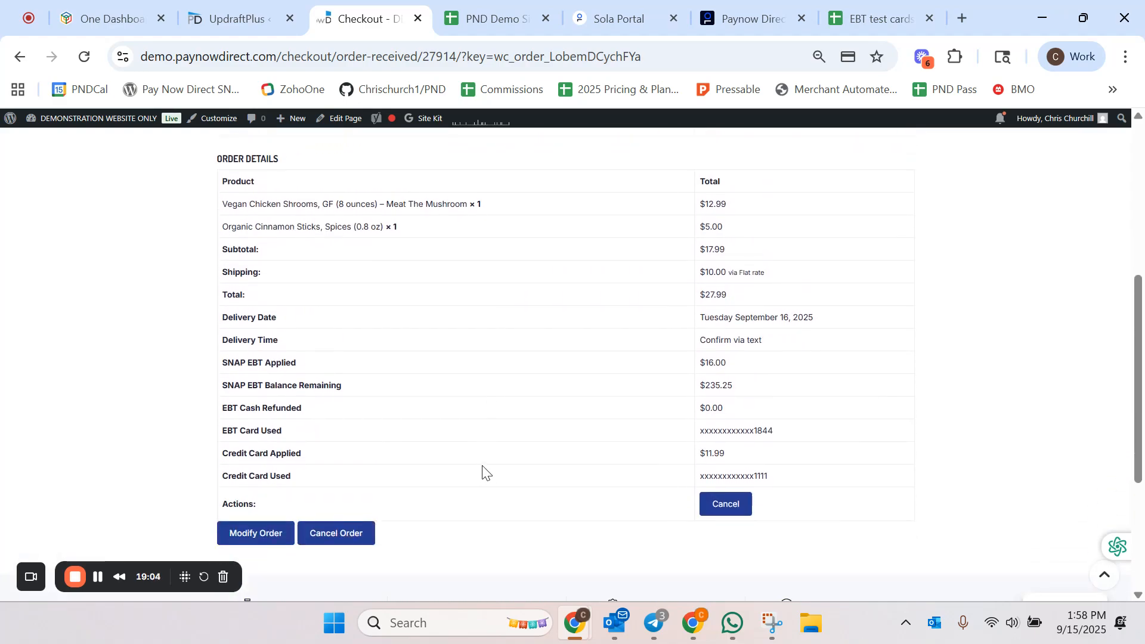
scroll(486, 466, up, 2)
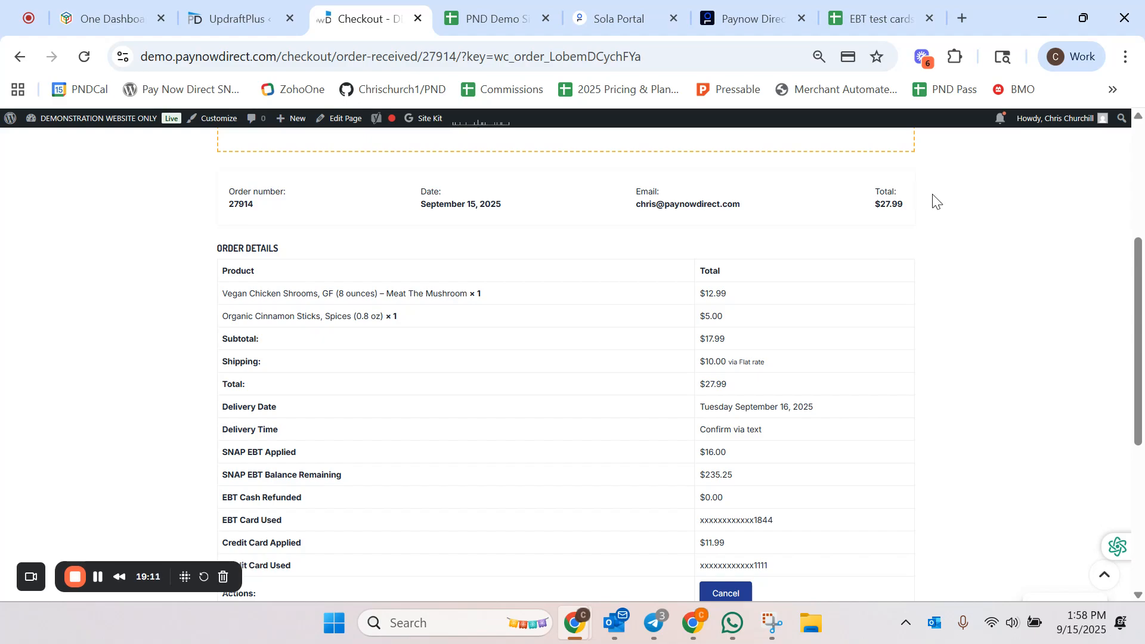
Step: Open order #27914 from the WooCommerce orders list in the site admin
click(50, 123)
mouse_move(66, 430)
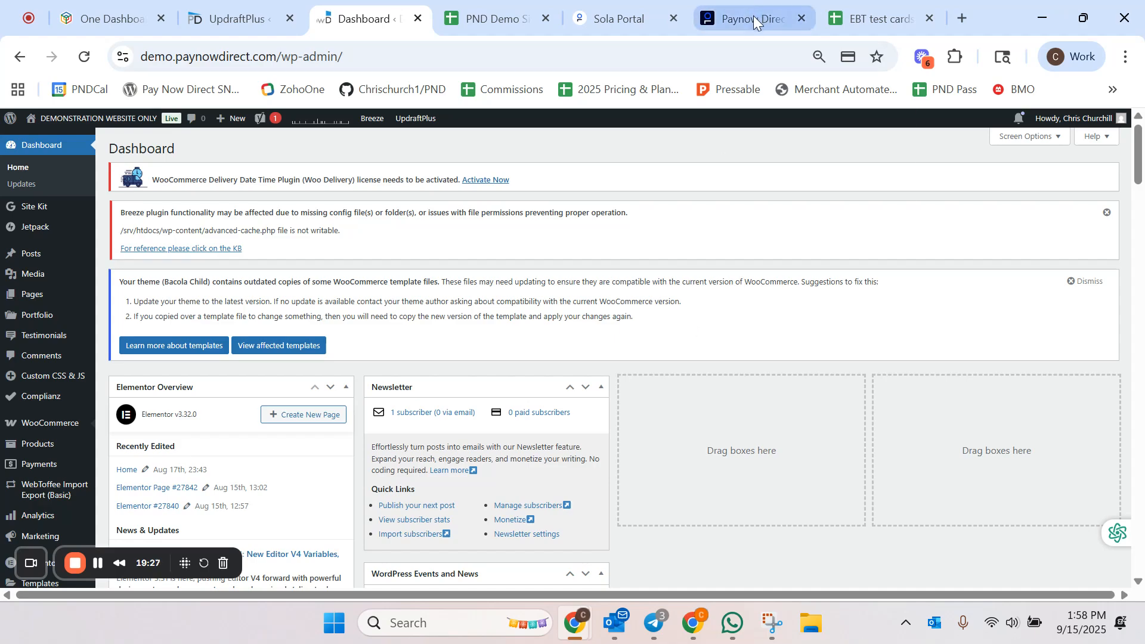
click(596, 16)
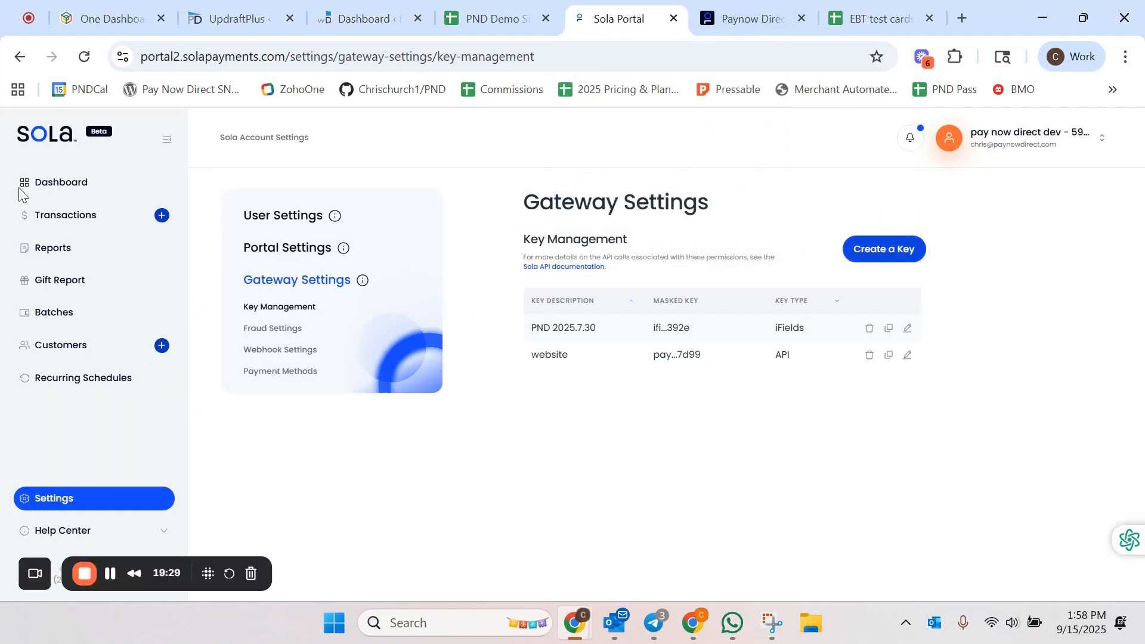
click(64, 213)
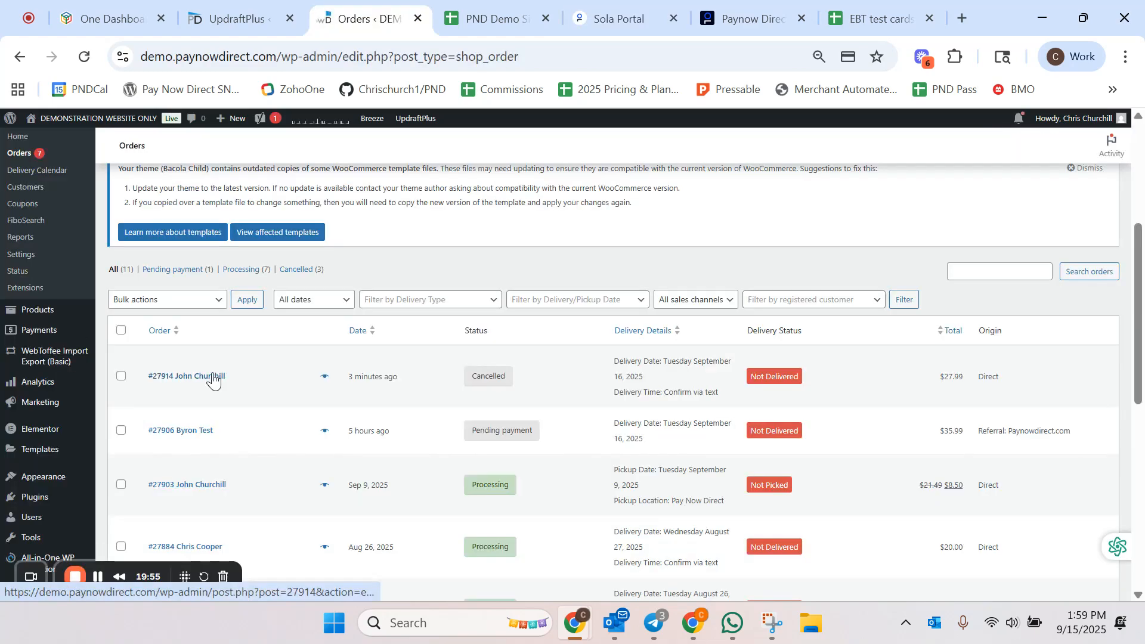
click(213, 376)
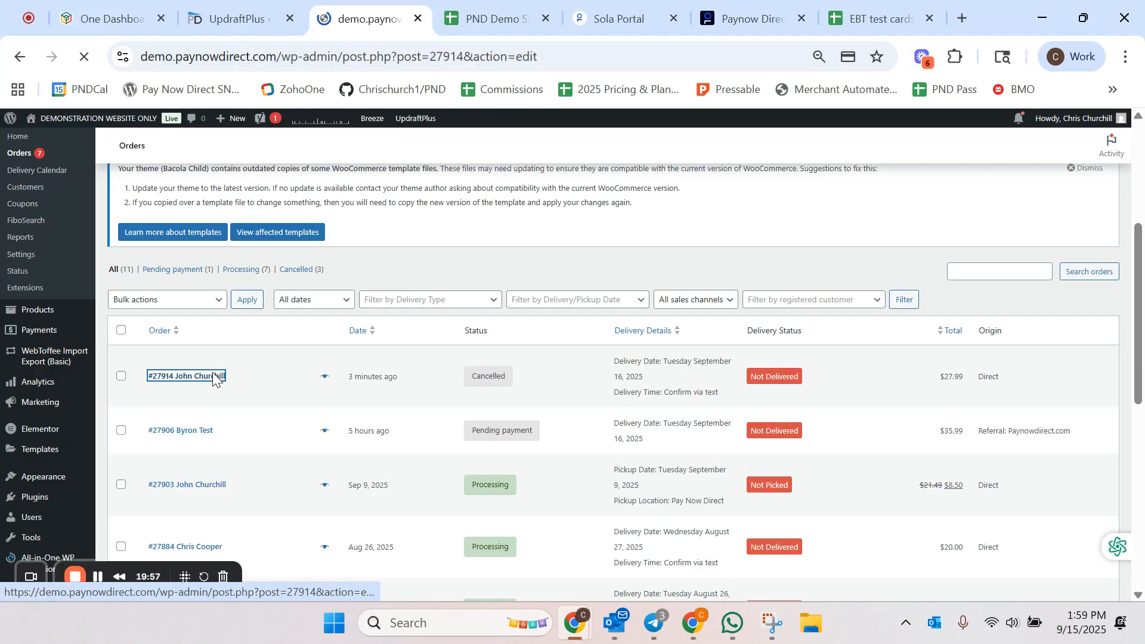
scroll(369, 316, down, 5)
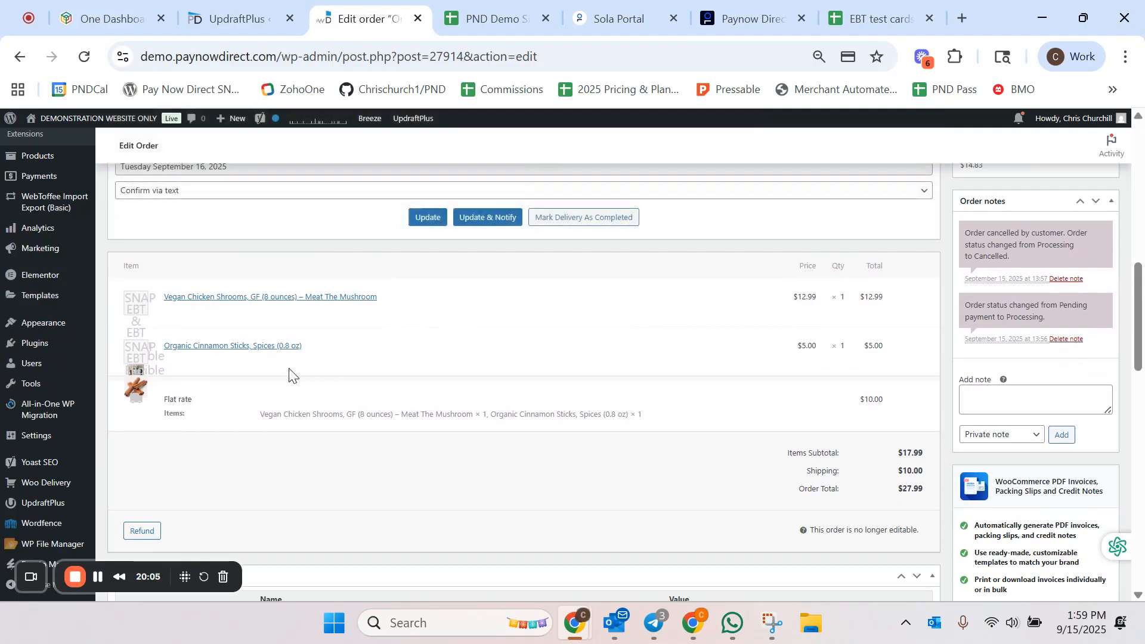
Step: Open the Organic Cinnamon Sticks product and check its EBT eligibility settings
click(194, 347)
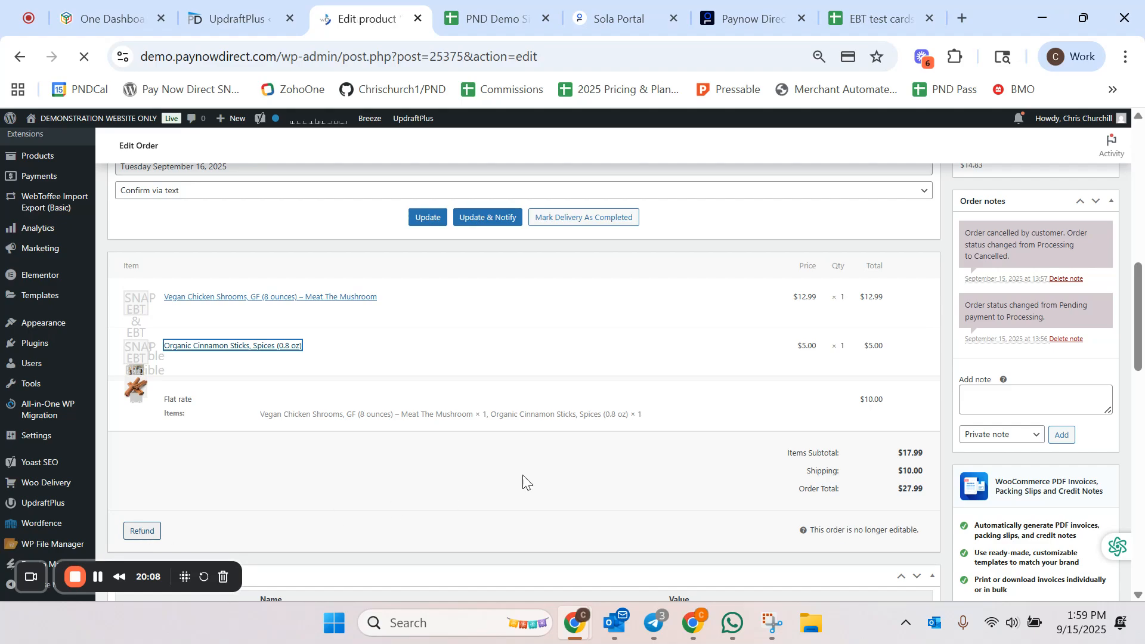
scroll(664, 375, down, 5)
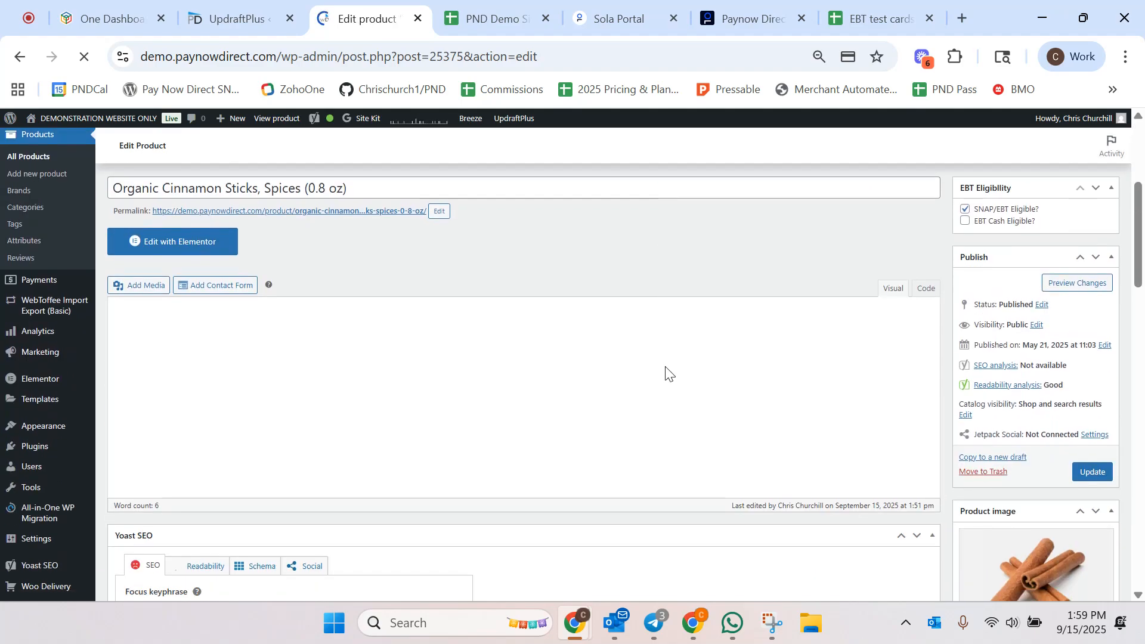
scroll(665, 373, up, 8)
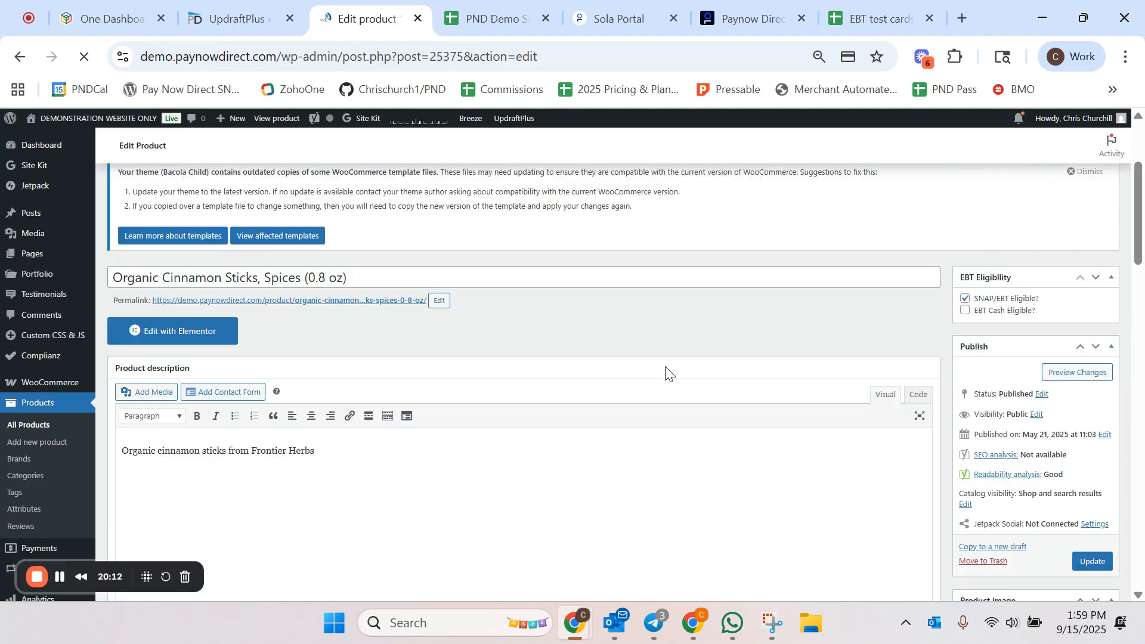
scroll(666, 373, down, 12)
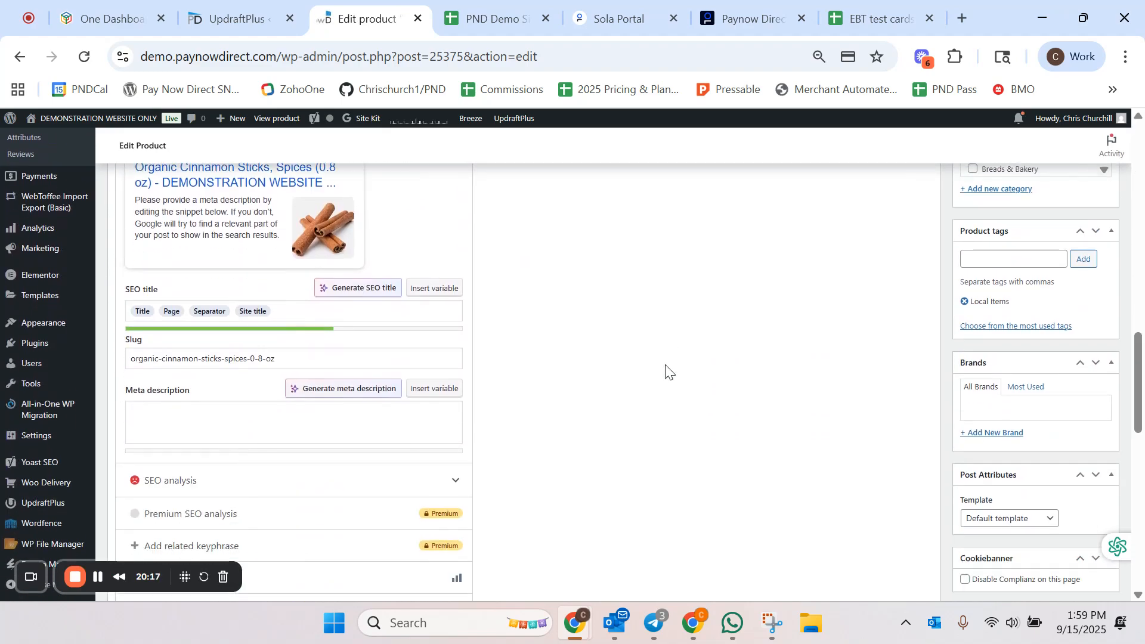
scroll(664, 370, up, 12)
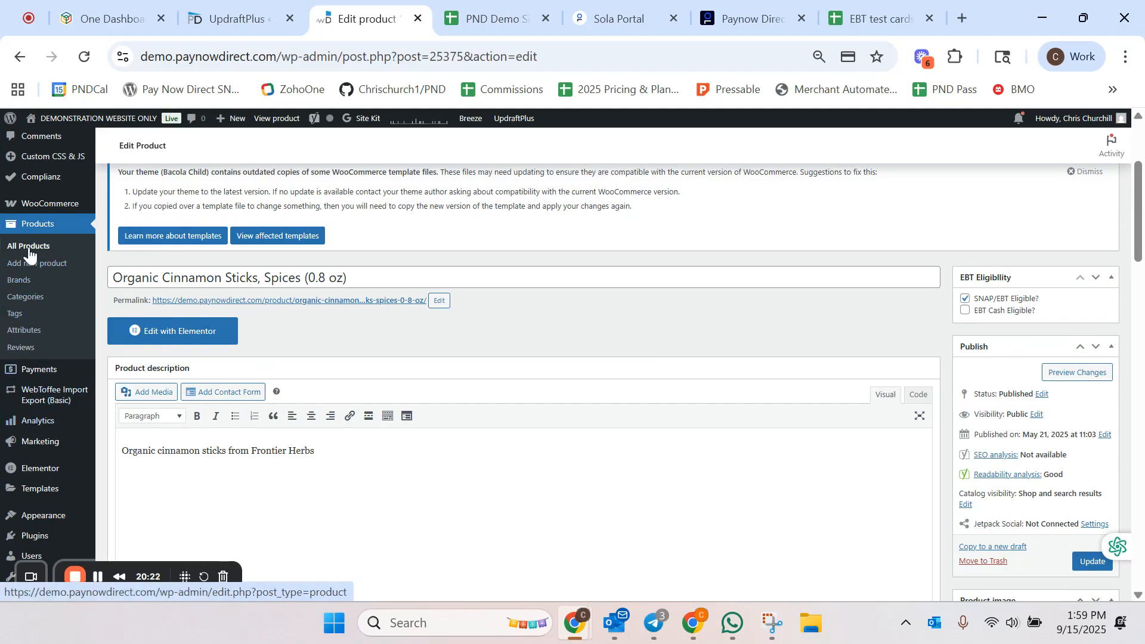
scroll(33, 224, up, 4)
scroll(33, 256, down, 3)
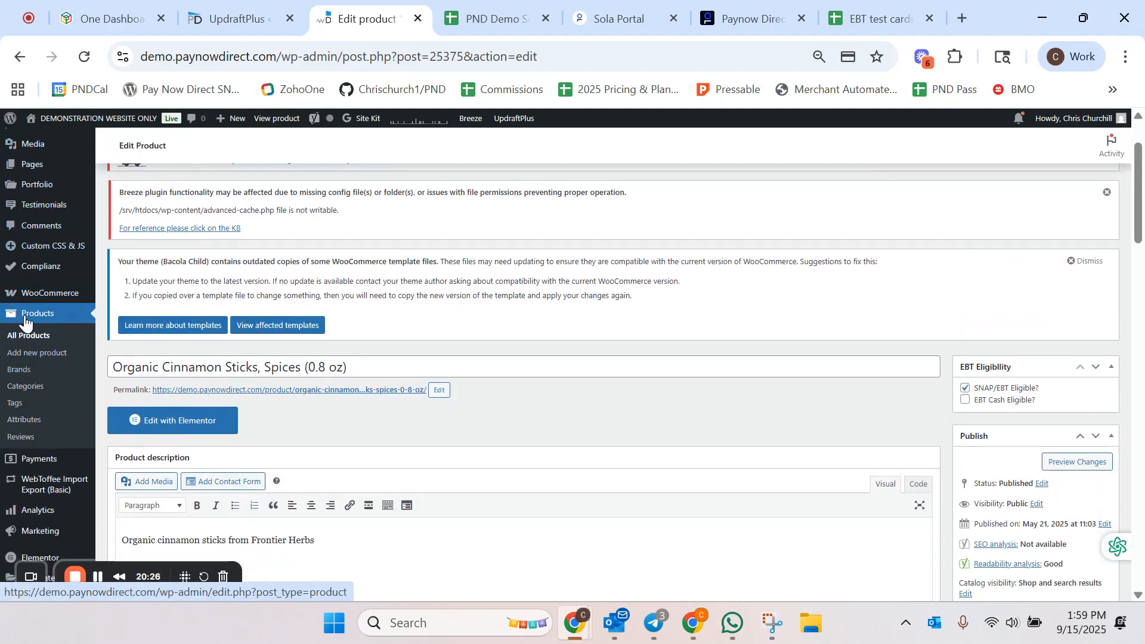
Step: Return to order #27914 and refund one Organic Cinnamon Sticks item, $5.00, via Woo Cardknox Split Payment
mouse_move(66, 295)
click(118, 312)
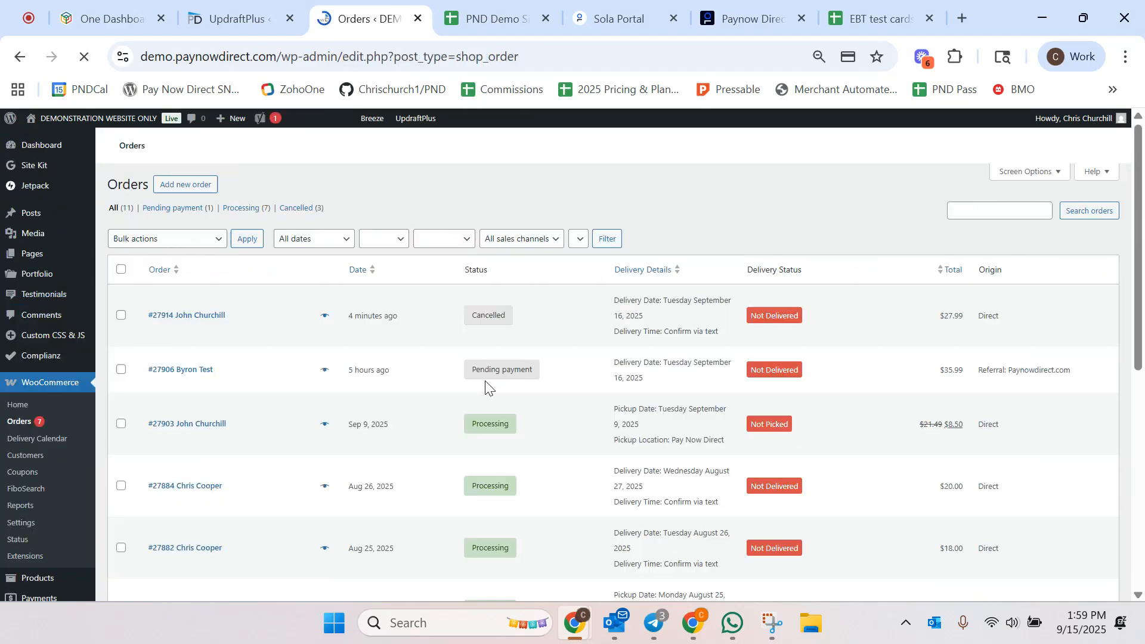
click(249, 340)
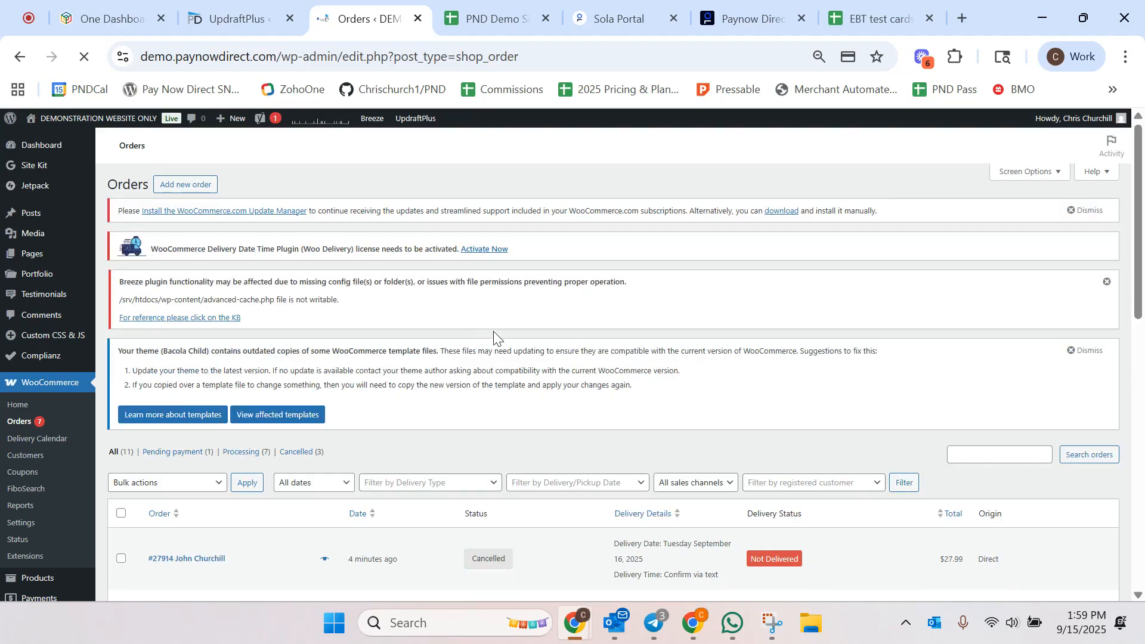
scroll(379, 422, down, 5)
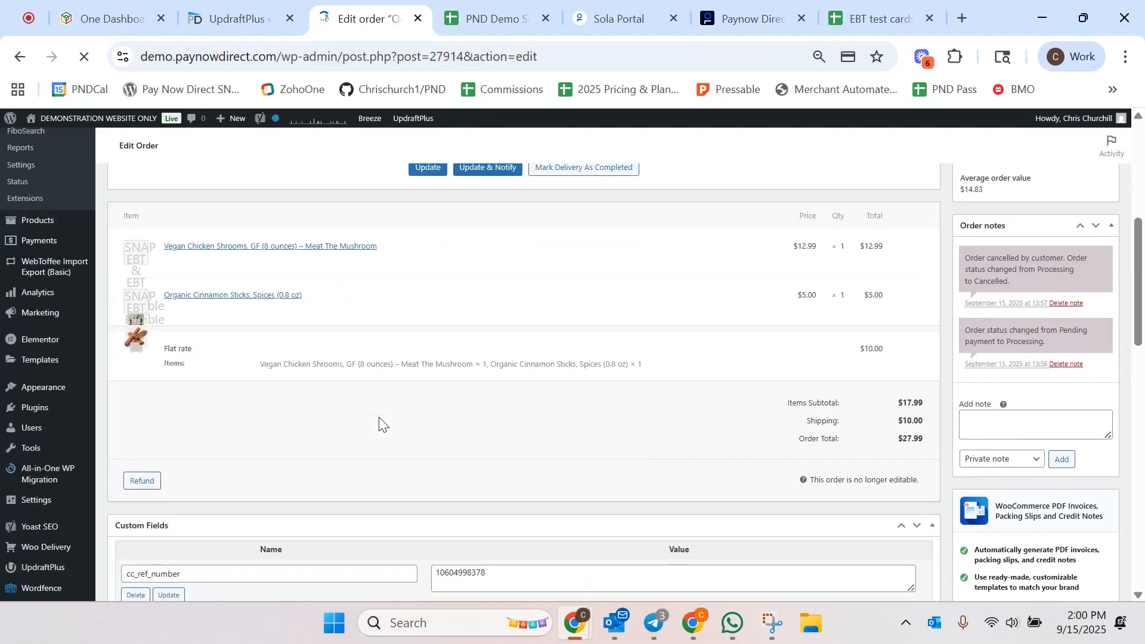
scroll(379, 416, down, 1)
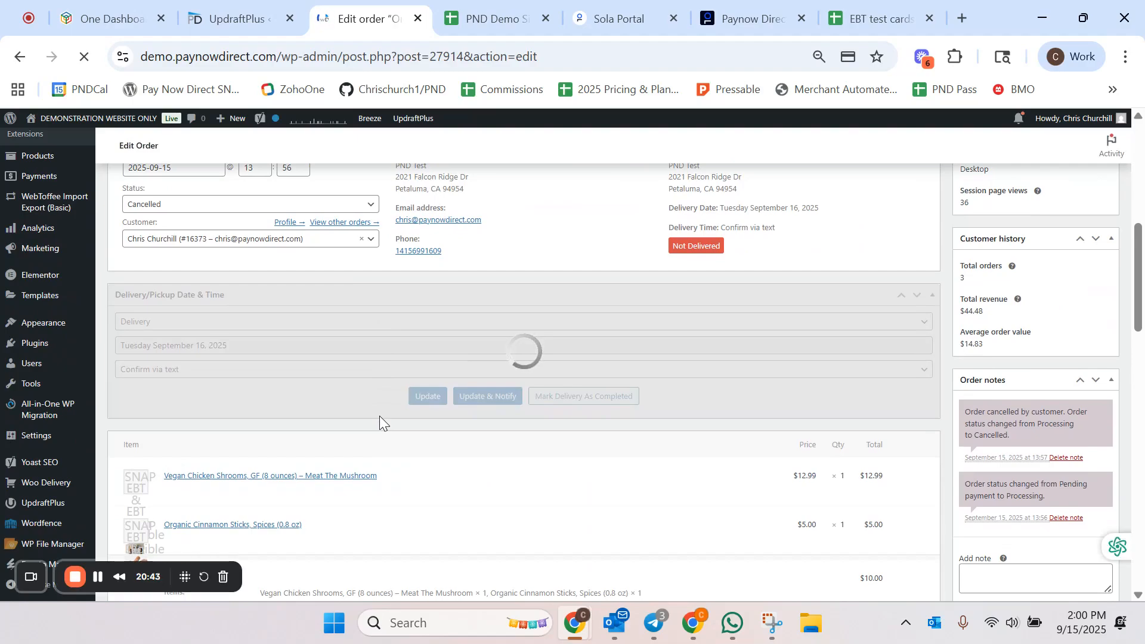
scroll(379, 418, down, 2)
scroll(381, 422, down, 3)
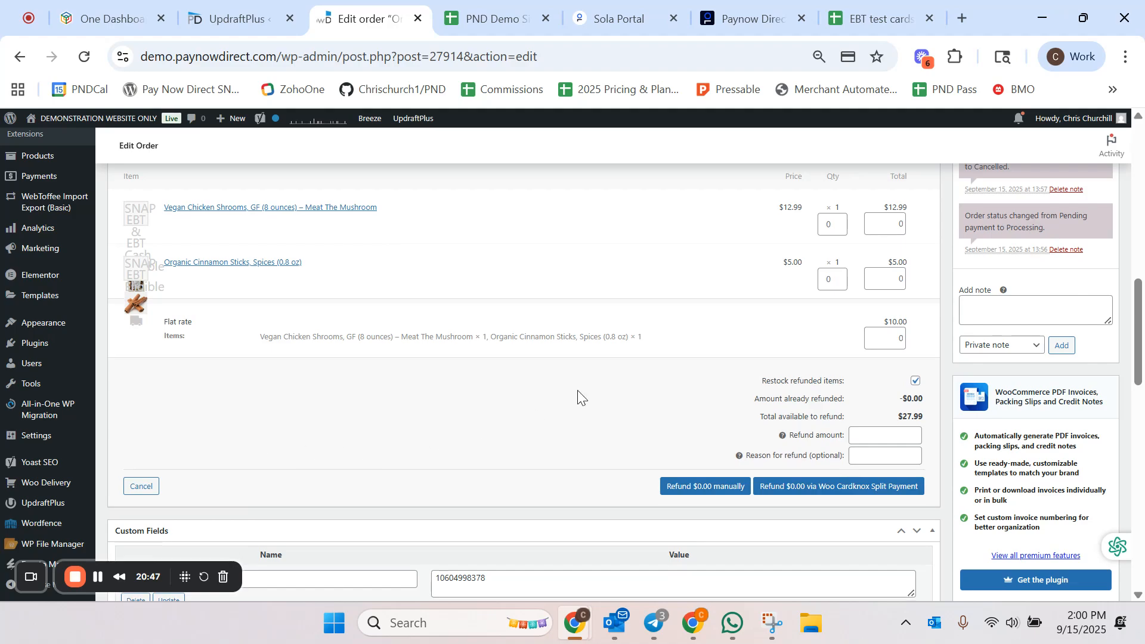
click(841, 275)
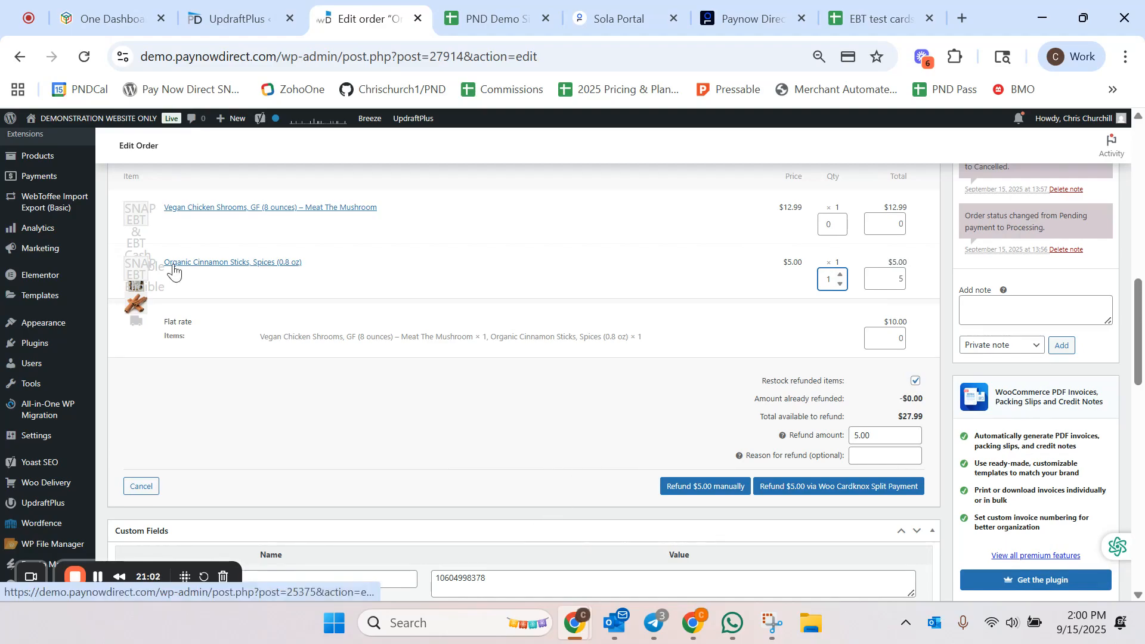
click(823, 492)
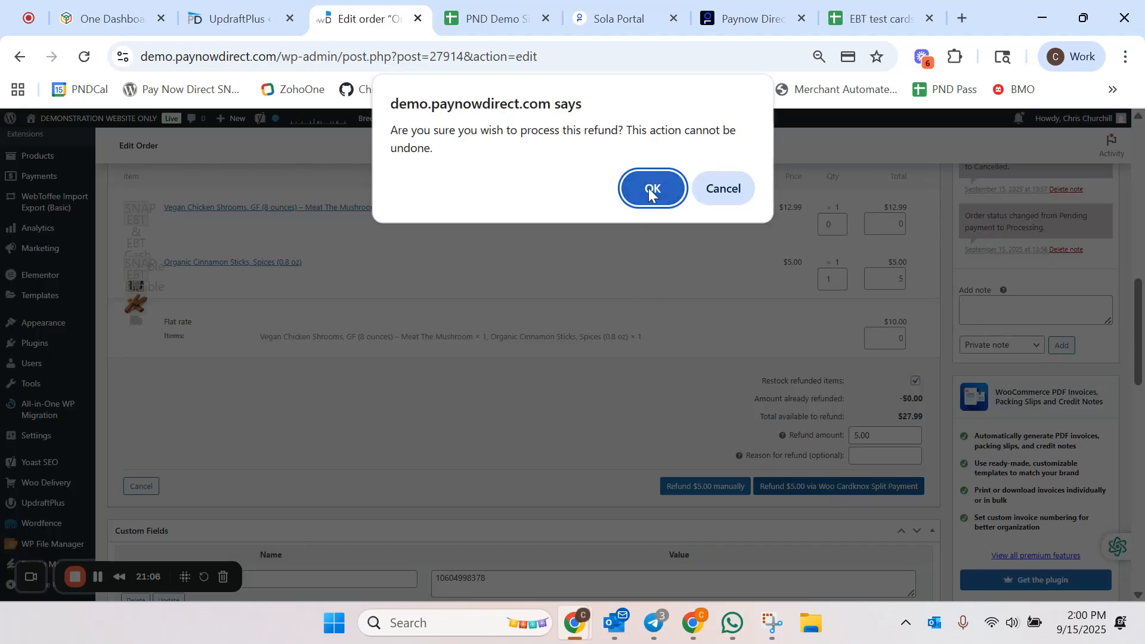
click(651, 189)
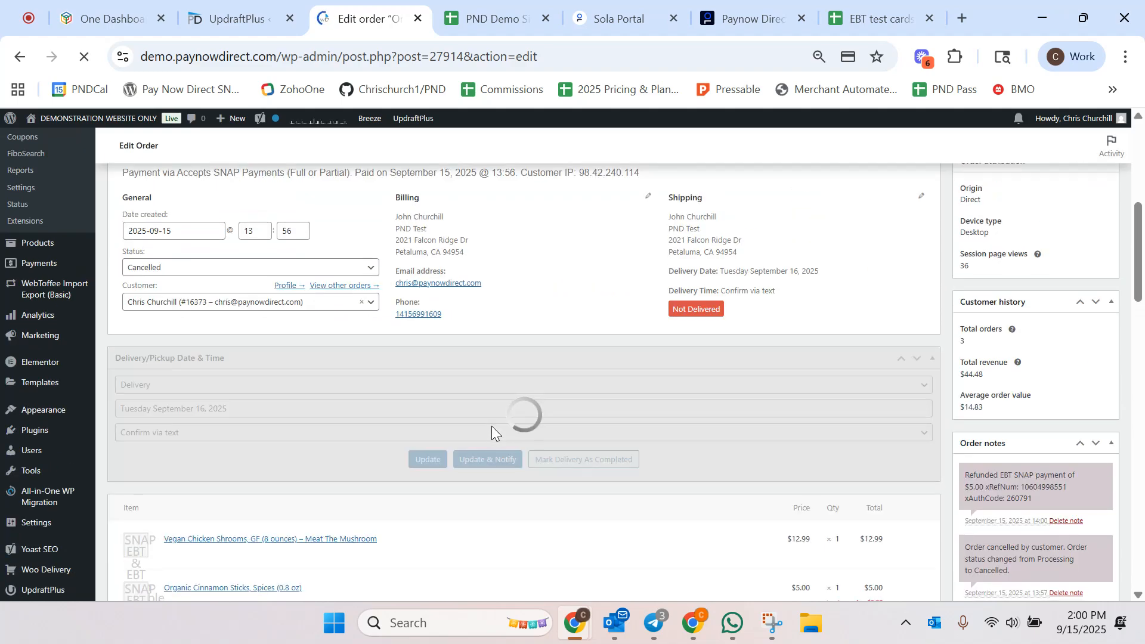
Step: Reload the Sola Portal transactions list to check the refund transaction
scroll(554, 500, down, 3)
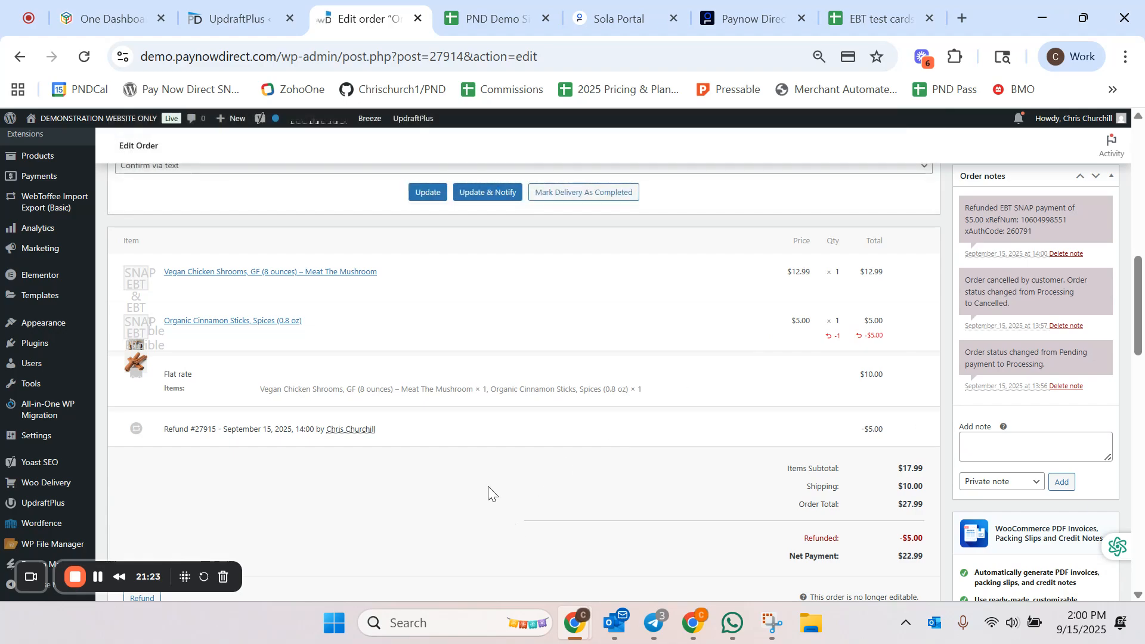
click(610, 18)
click(593, 57)
key(Return)
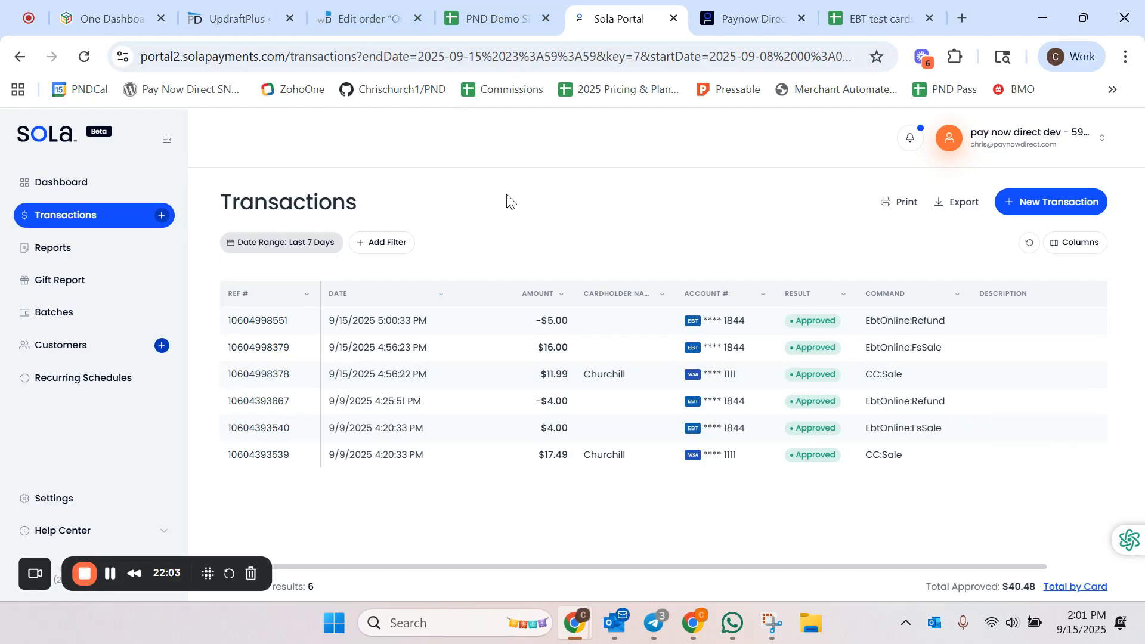
Step: Return to the order and open the demo storefront home page
click(341, 16)
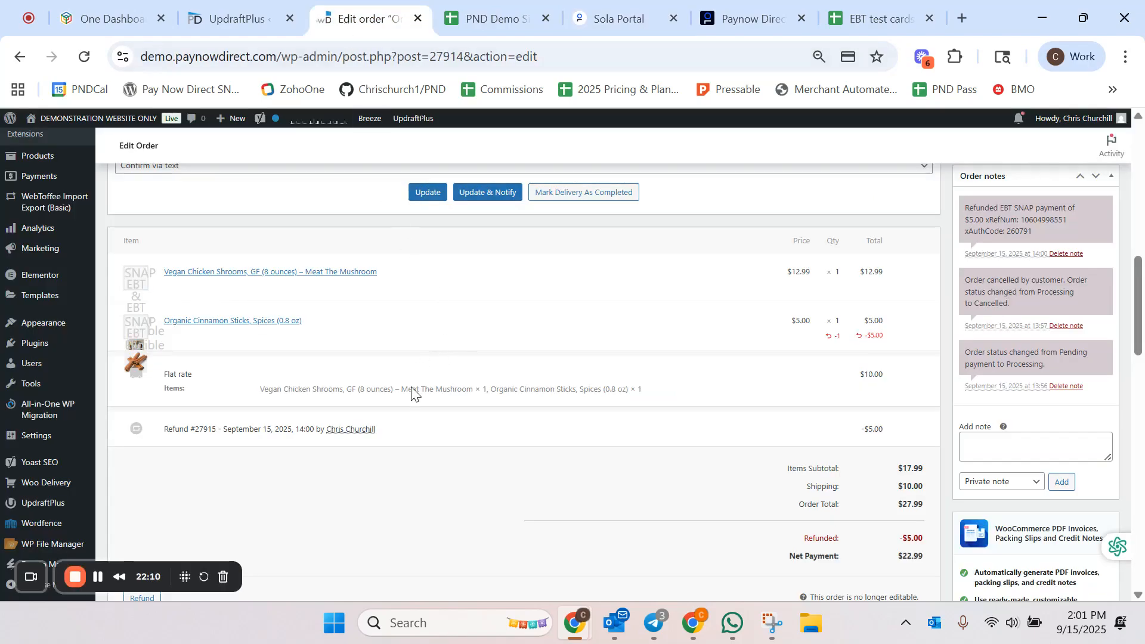
click(88, 125)
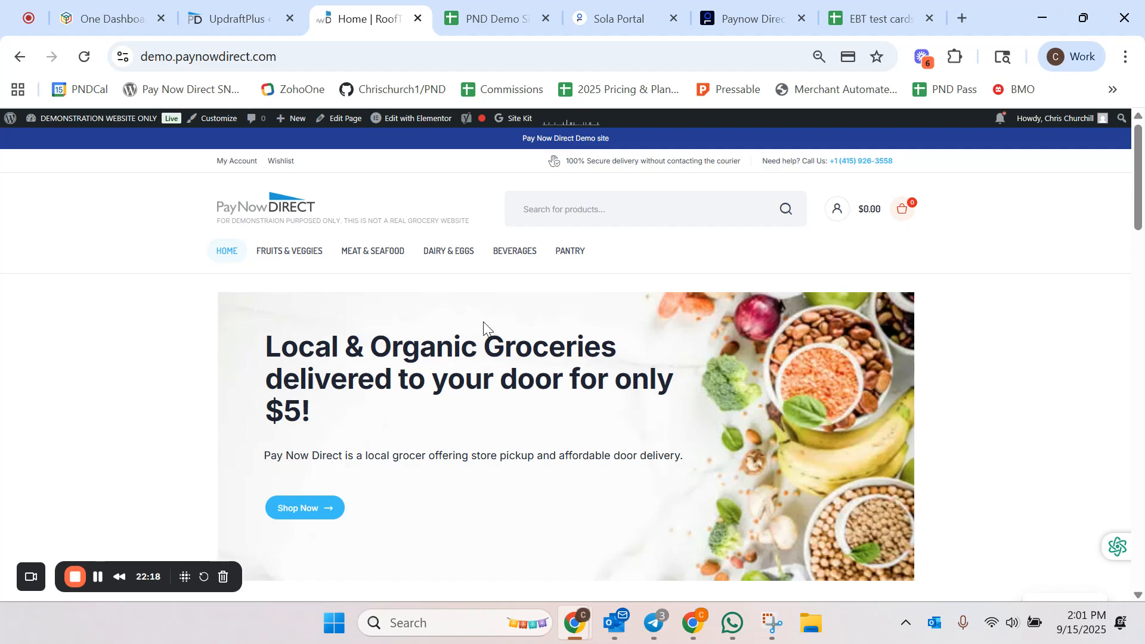
scroll(484, 329, down, 1)
scroll(484, 330, down, 3)
scroll(484, 329, up, 3)
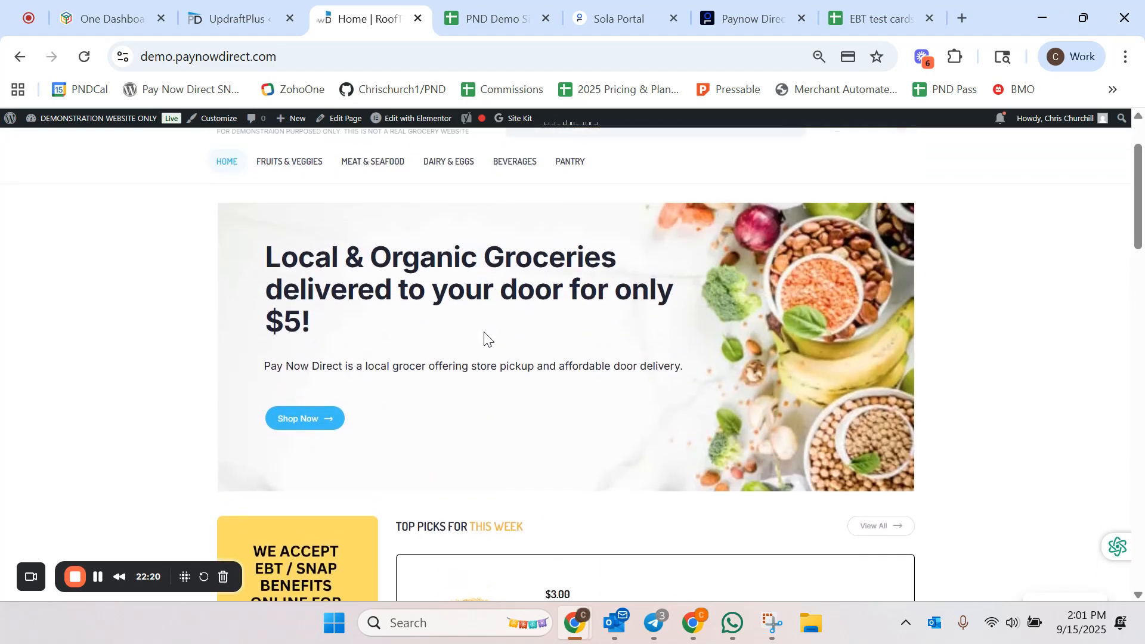